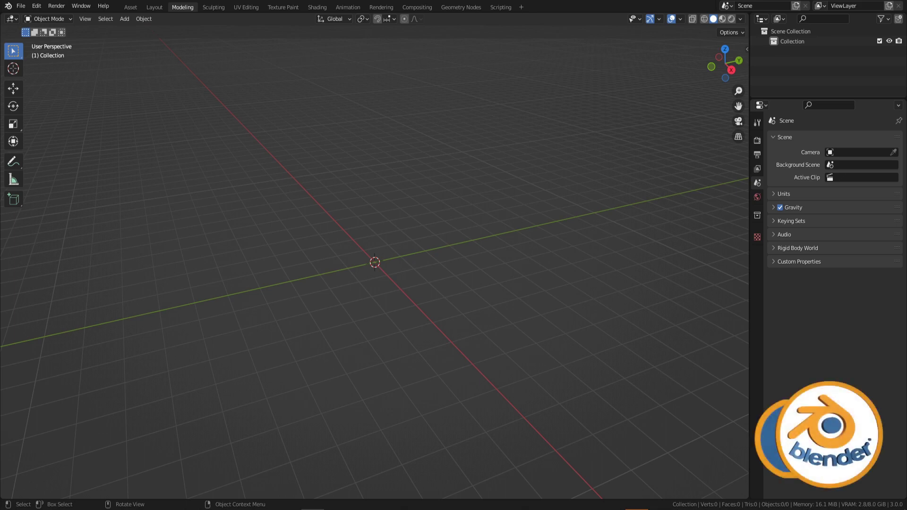
Add a cube mesh at the centre of the empty scene
{"action": "middle_click_drag", "start_coordinate": [387, 141], "coordinate": [474, 279]}
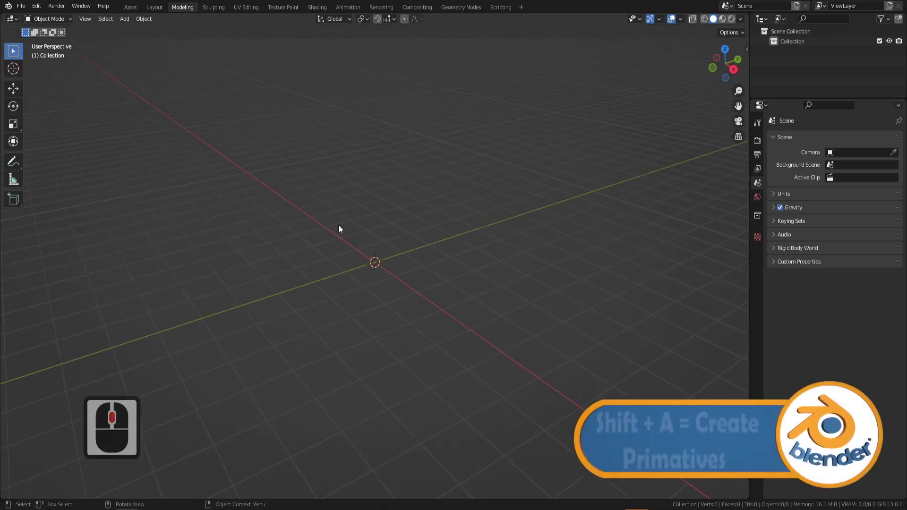
{"action": "key", "text": "shift+a"}
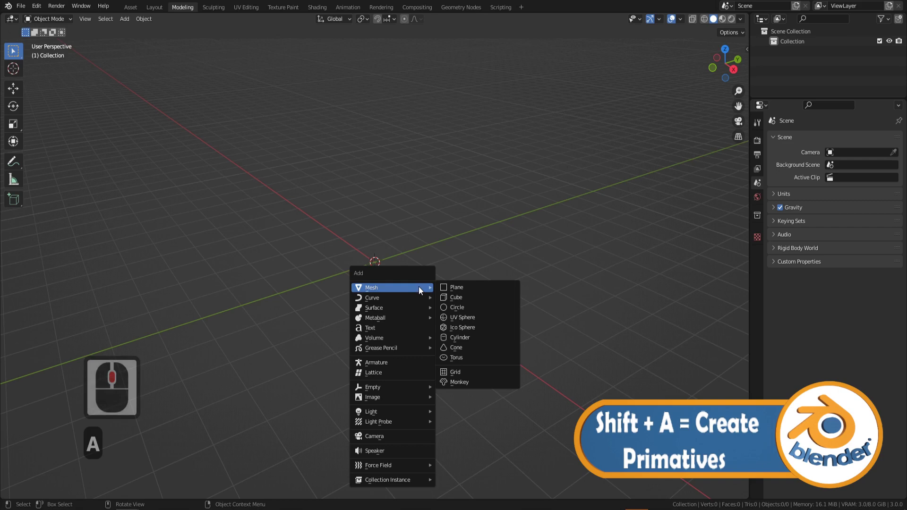
{"action": "left_click", "coordinate": [473, 298]}
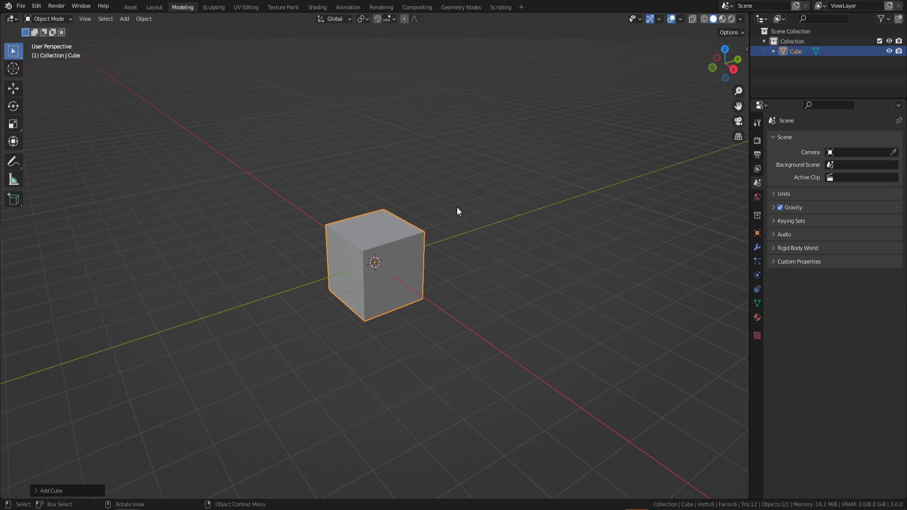
Add a Subdivision Surface modifier to the cube, set to Simple with 5 viewport levels, and collapse its settings
{"action": "left_click", "coordinate": [757, 246]}
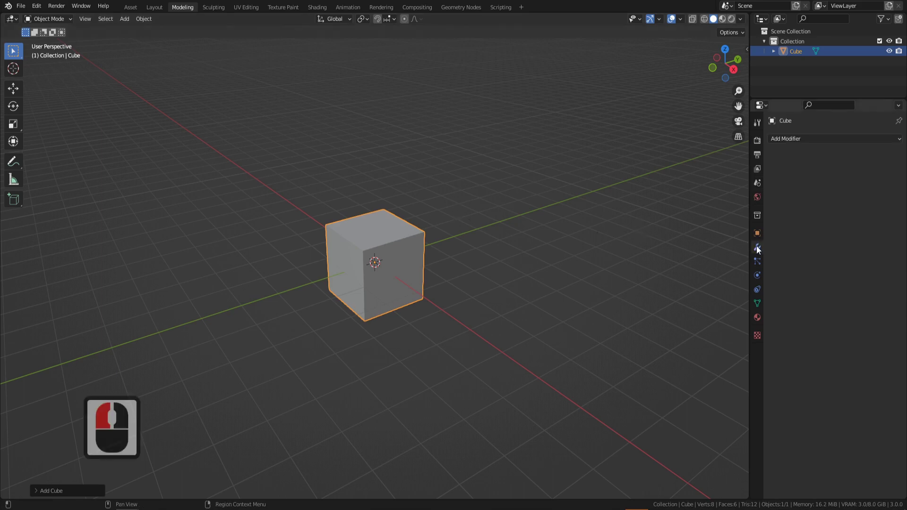
{"action": "left_click", "coordinate": [801, 140]}
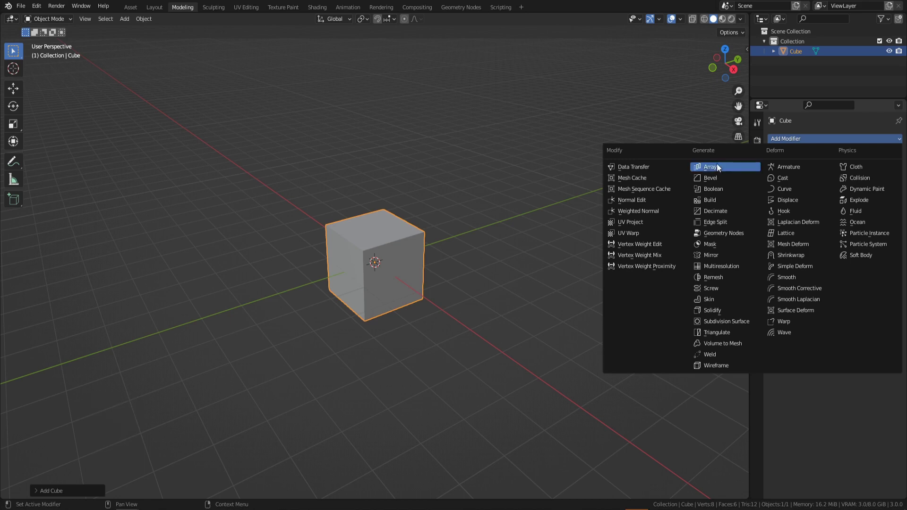
{"action": "left_click", "coordinate": [746, 321]}
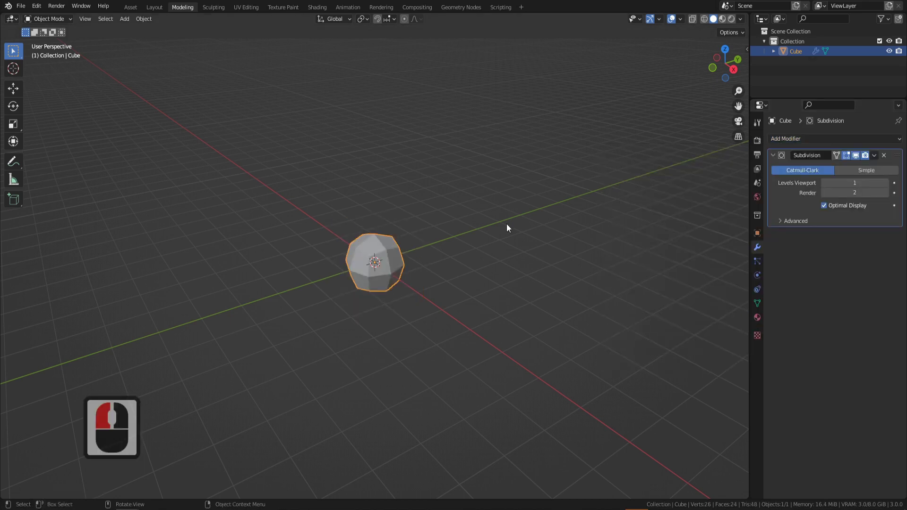
{"action": "left_click", "coordinate": [870, 171]}
{"action": "middle_click_drag", "start_coordinate": [443, 236], "coordinate": [372, 194]}
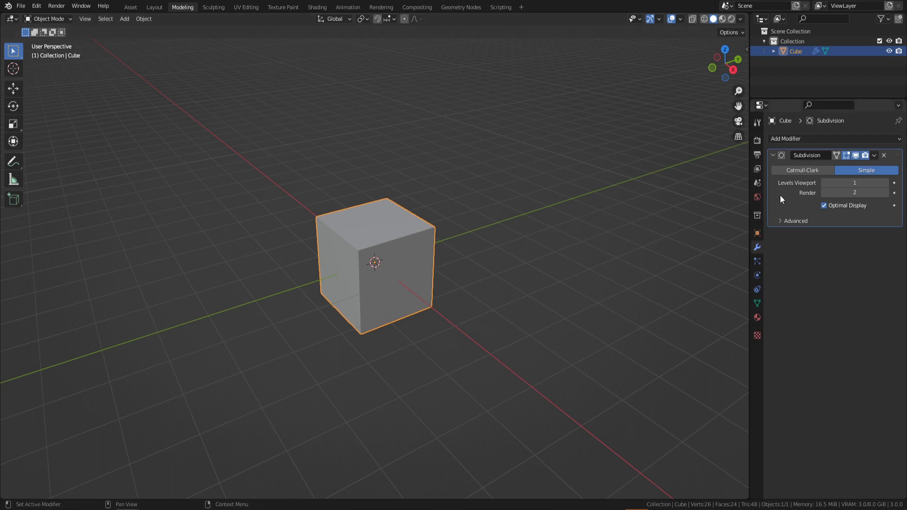
{"action": "left_click", "coordinate": [859, 183]}
{"action": "type", "text": "5"}
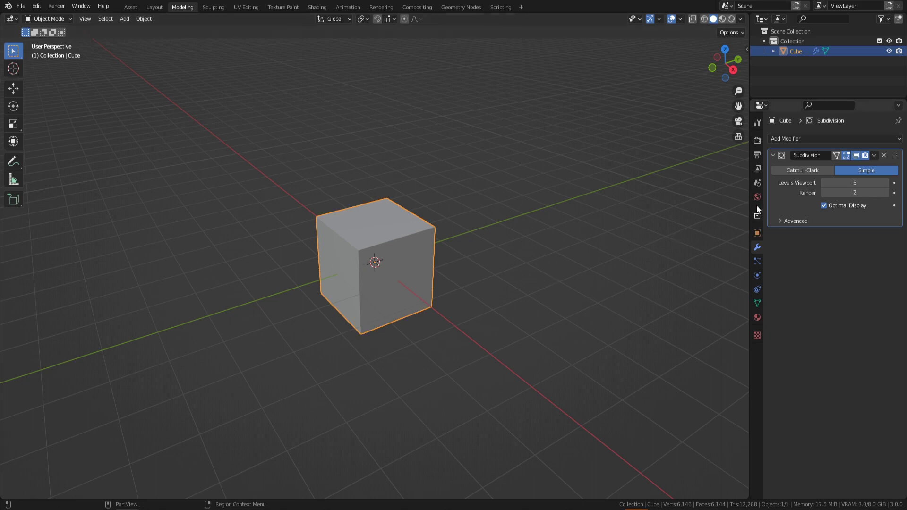
{"action": "left_click", "coordinate": [774, 155]}
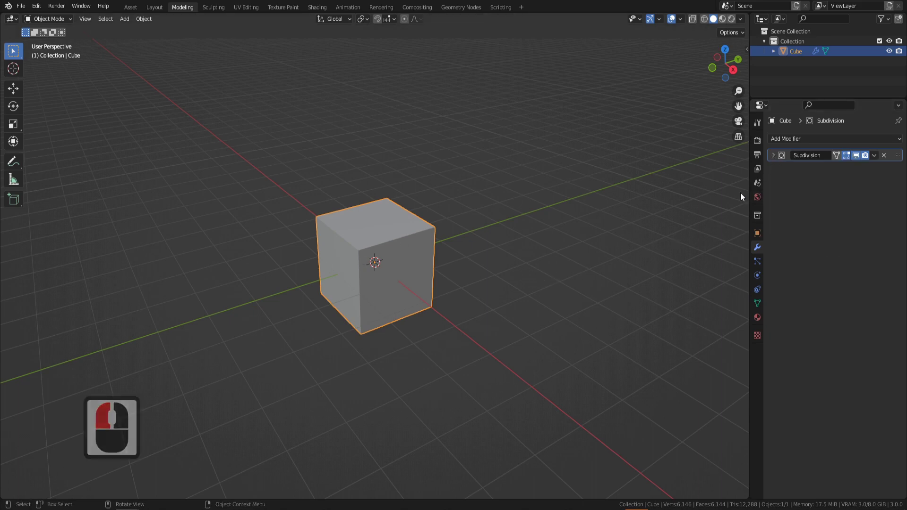
Add a Displace modifier to the cube and give it a new texture named "Stylized Rocks"
{"action": "left_click", "coordinate": [797, 138]}
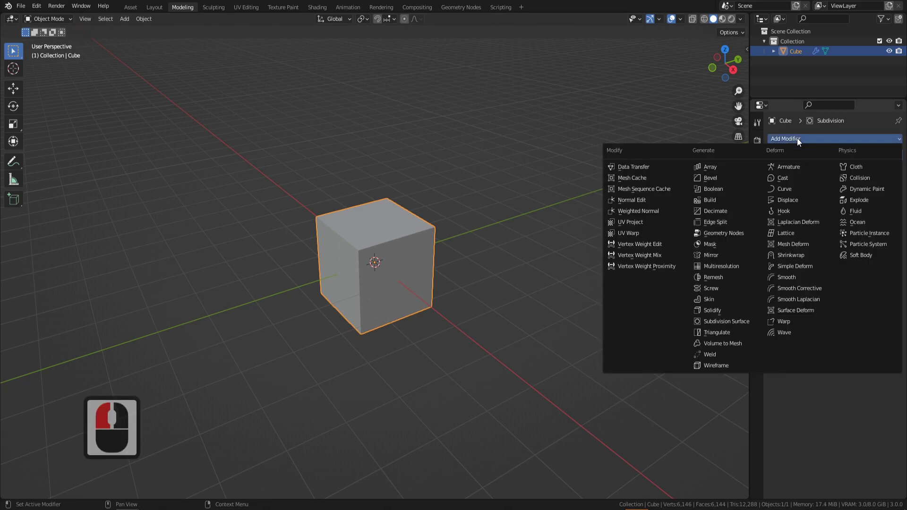
{"action": "left_click", "coordinate": [795, 200]}
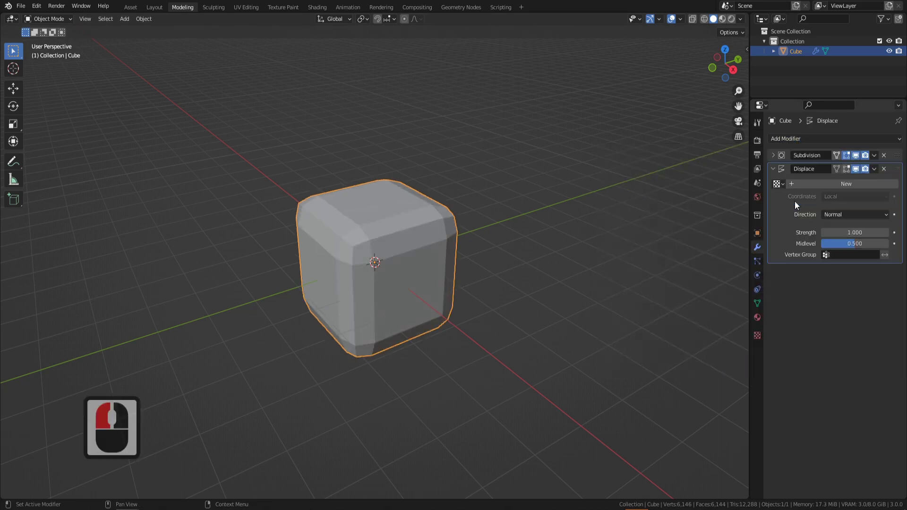
{"action": "left_click", "coordinate": [831, 183]}
{"action": "left_click", "coordinate": [812, 185]}
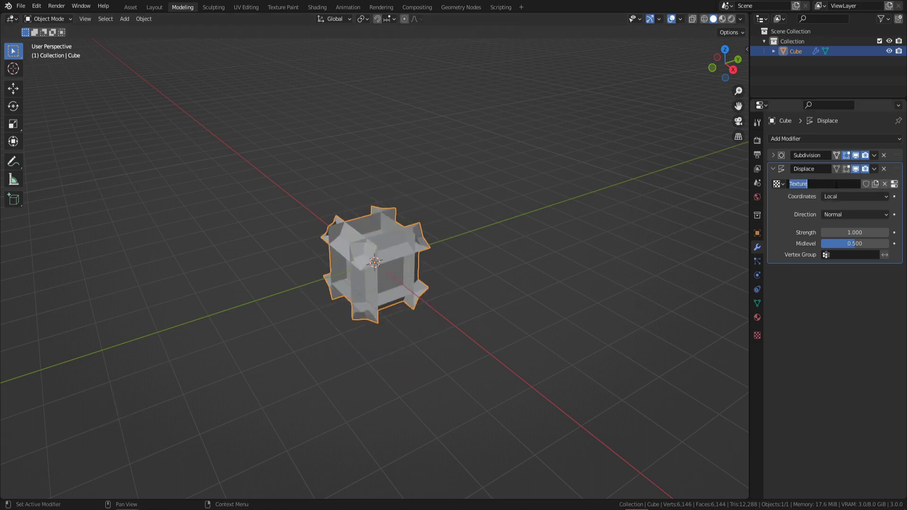
{"action": "type", "text": "Styli"}
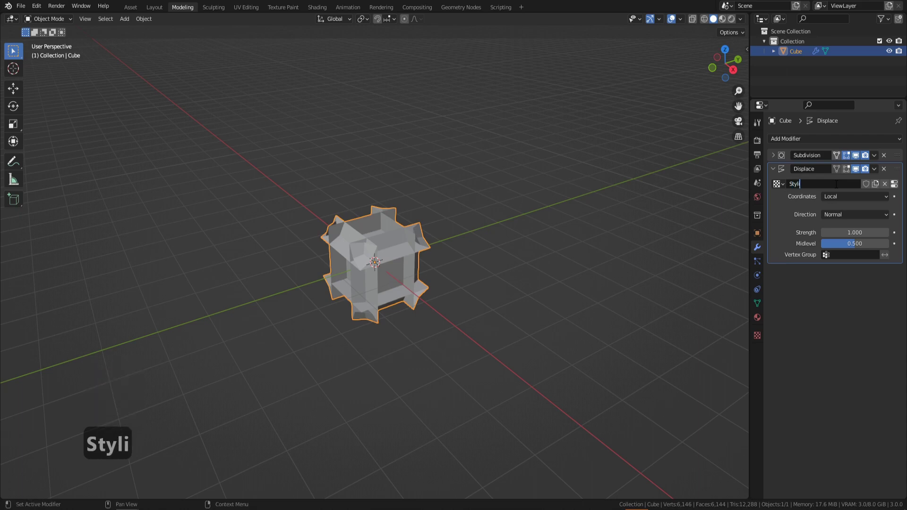
{"action": "type", "text": "zed Rock"}
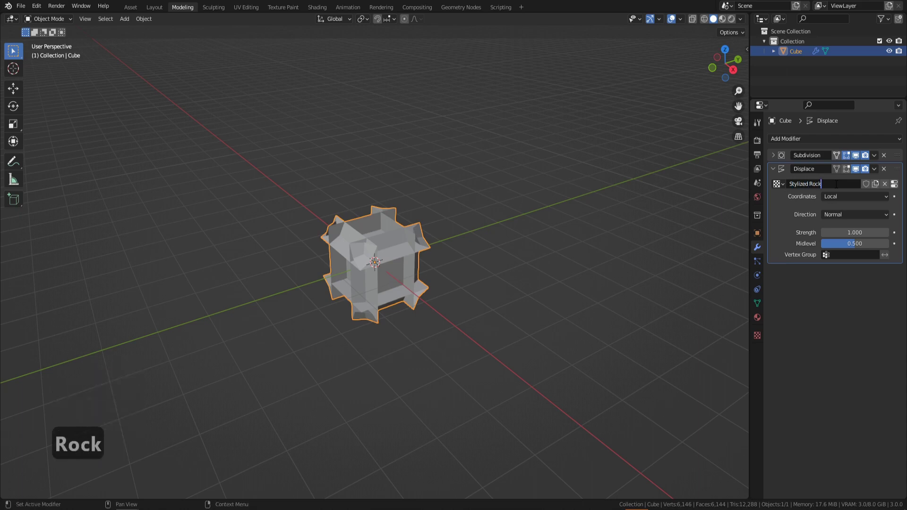
{"action": "type", "text": "s"}
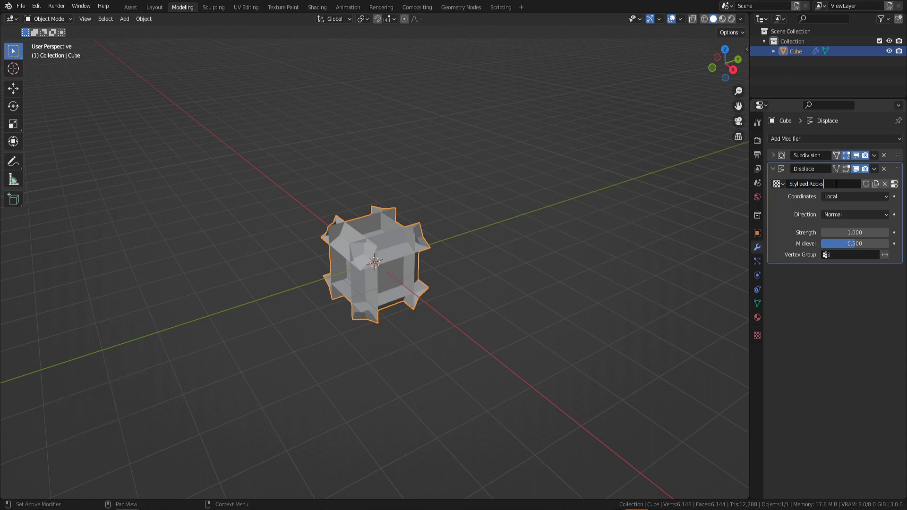
{"action": "key", "text": "Return"}
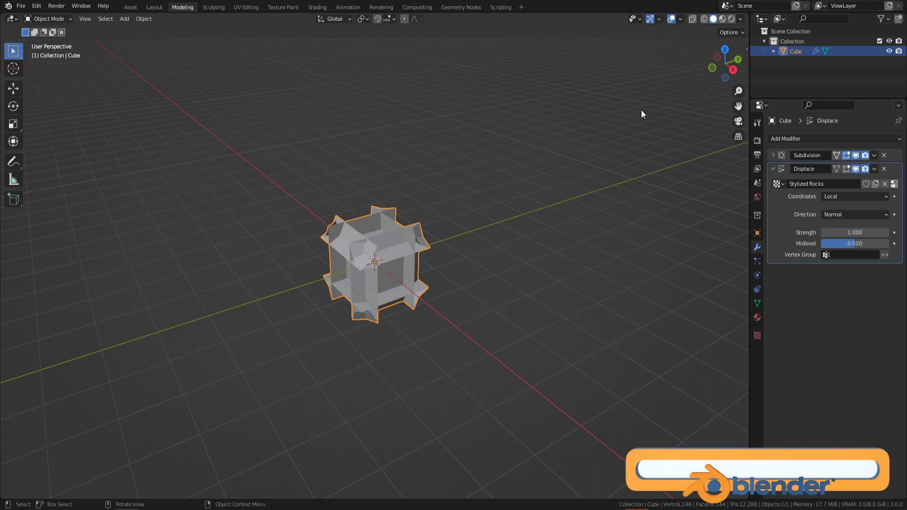
Set the Displace modifier's strength to 0.2 and its midlevel to 0
{"action": "left_click", "coordinate": [860, 232]}
{"action": "type", "text": "0"}
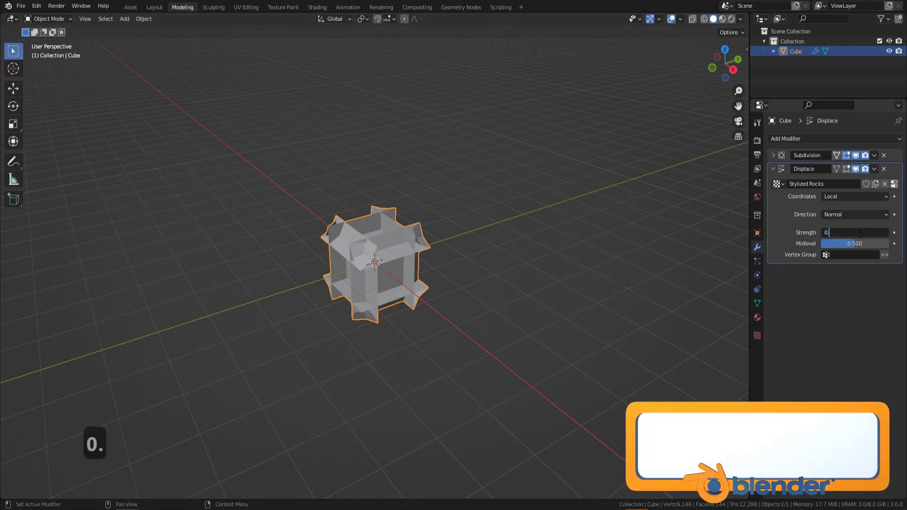
{"action": "type", "text": ".2"}
{"action": "key", "text": "Return"}
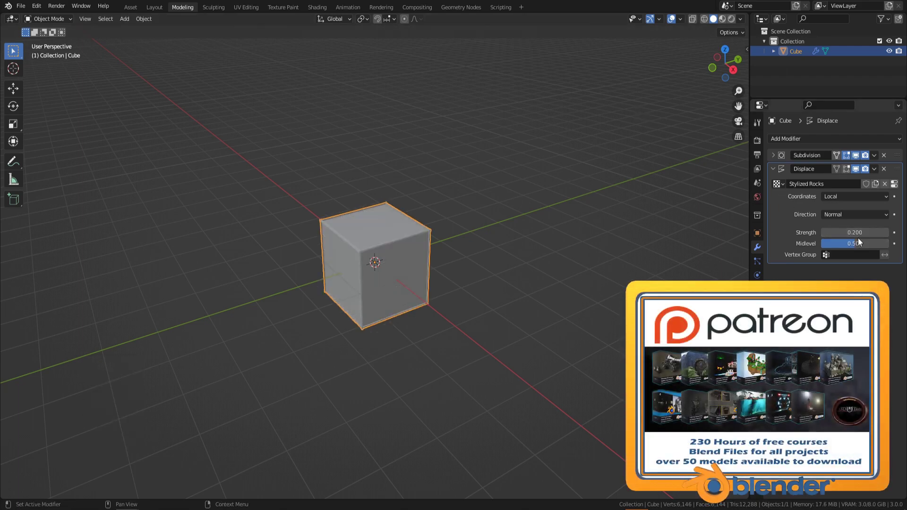
{"action": "left_click", "coordinate": [858, 243]}
{"action": "type", "text": "0"}
{"action": "key", "text": "Return"}
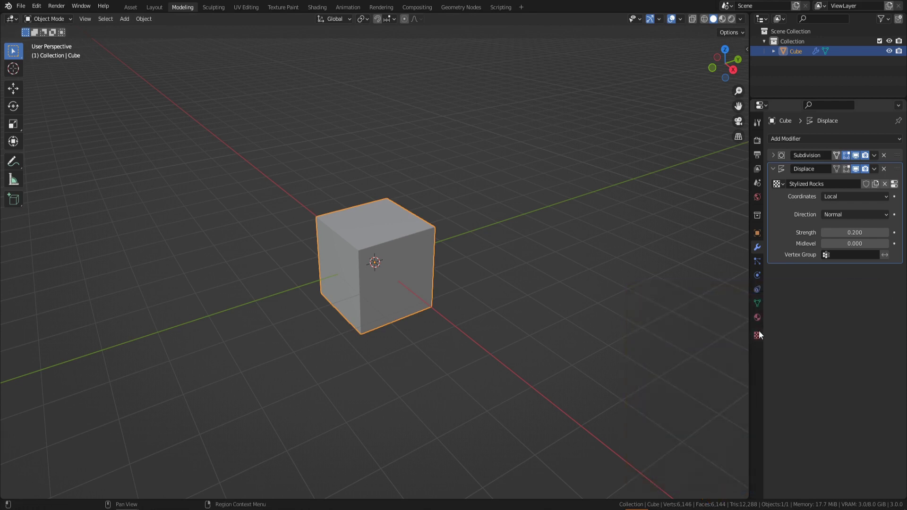
Change the Stylized Rocks texture type to Musgrave
{"action": "left_click", "coordinate": [757, 336]}
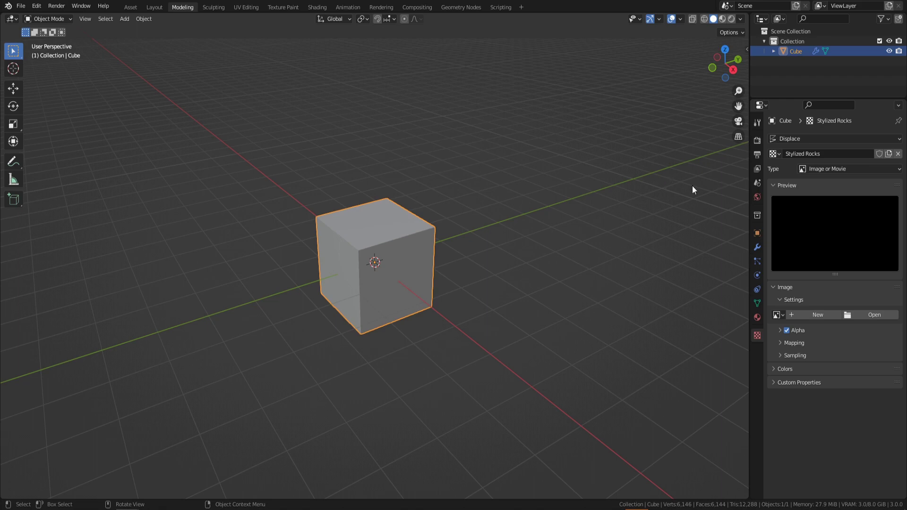
{"action": "left_click", "coordinate": [848, 169]}
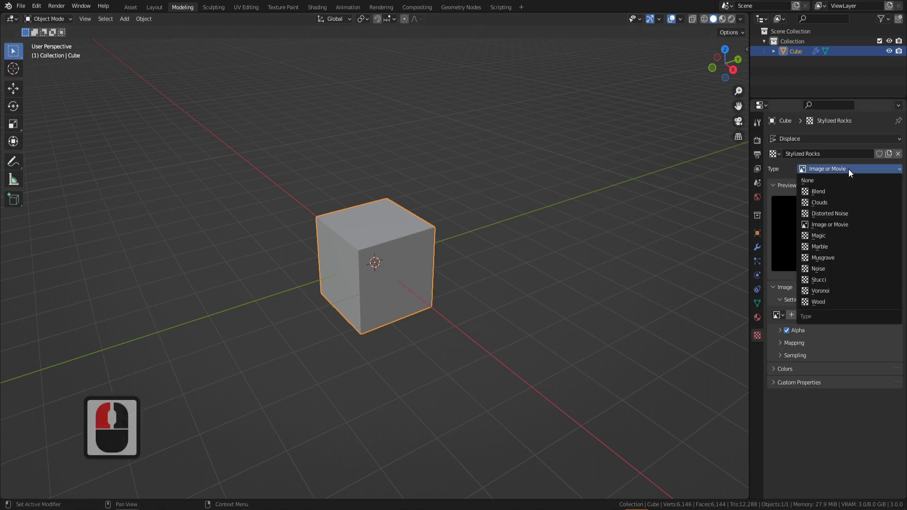
{"action": "left_click", "coordinate": [836, 259]}
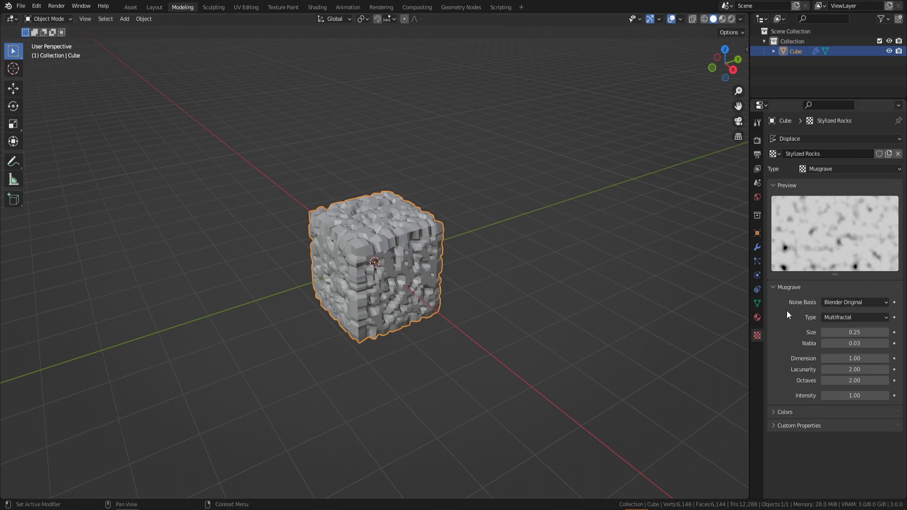
Set the Musgrave texture's noise basis to Voronoi F2-F1 and its size to 1
{"action": "left_click", "coordinate": [872, 303]}
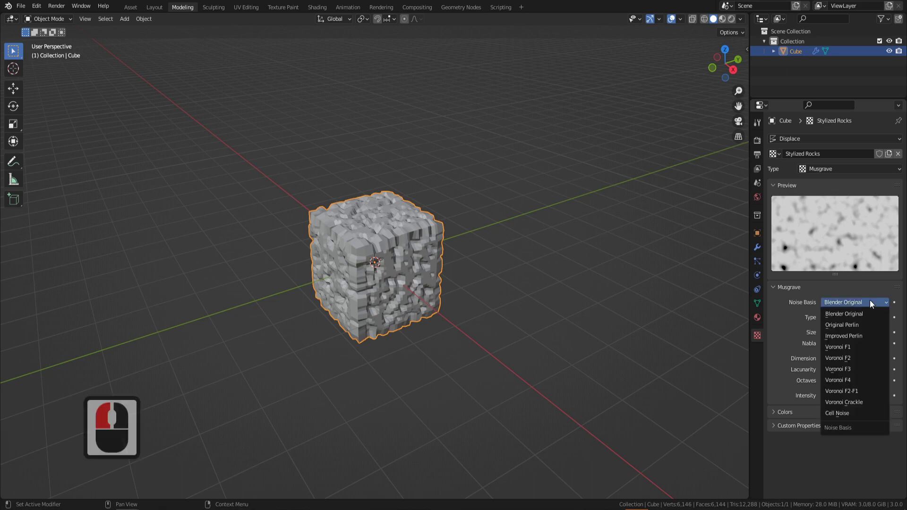
{"action": "left_click", "coordinate": [855, 393]}
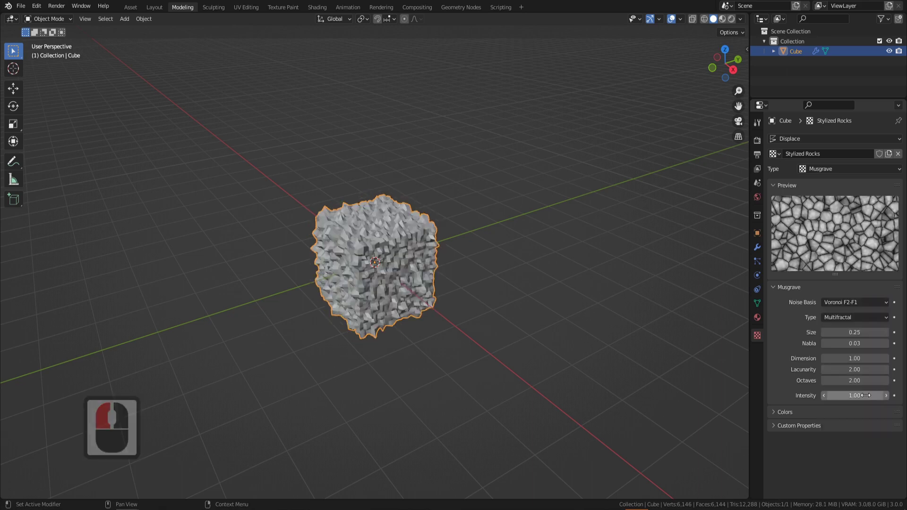
{"action": "left_click", "coordinate": [860, 334]}
{"action": "type", "text": "1"}
{"action": "key", "text": "Return"}
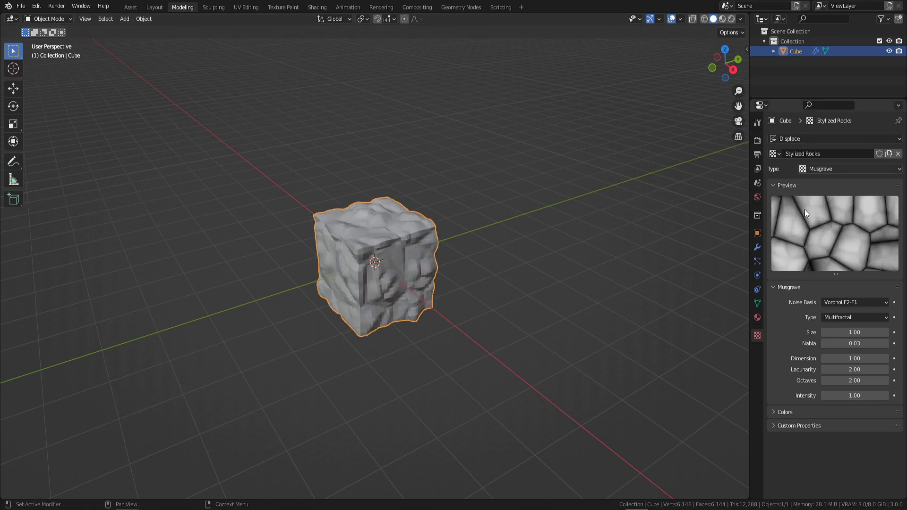
Enable the Color Ramp in the texture's color settings and expand its controls
{"action": "left_click", "coordinate": [787, 413]}
{"action": "scroll", "coordinate": [790, 418], "scroll_direction": "down", "scroll_amount": 9}
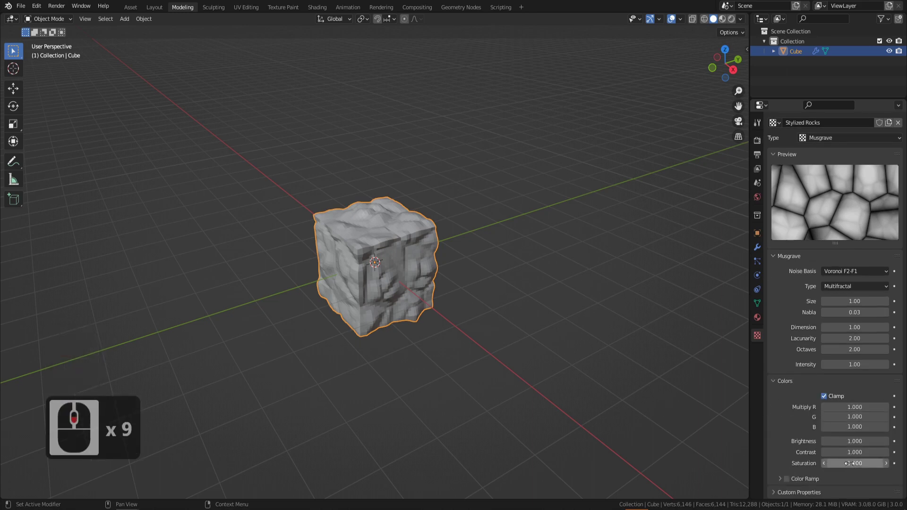
{"action": "left_click", "coordinate": [787, 479]}
{"action": "left_click", "coordinate": [805, 479]}
{"action": "scroll", "coordinate": [826, 449], "scroll_direction": "down", "scroll_amount": 4}
{"action": "scroll", "coordinate": [826, 447], "scroll_direction": "down", "scroll_amount": 6}
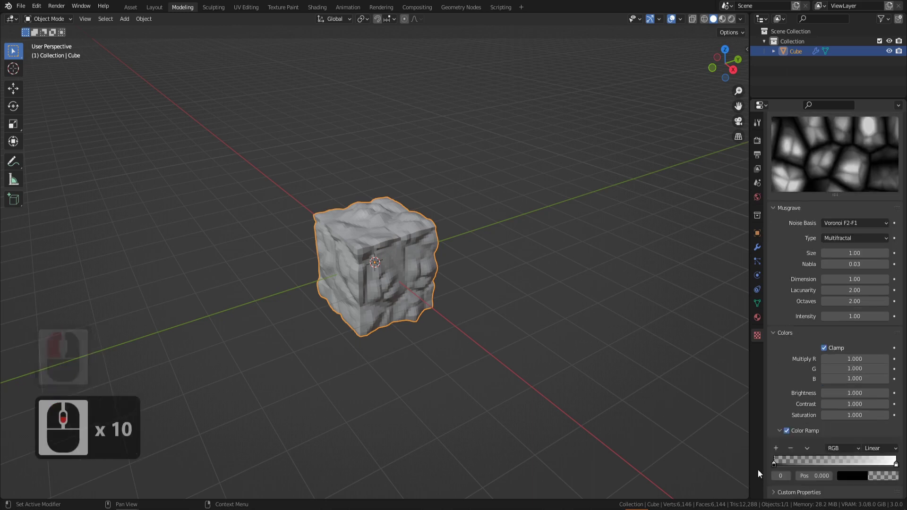
Add a middle stop to the color ramp and set its position to 0.234
{"action": "left_click", "coordinate": [809, 461], "text": "ctrl"}
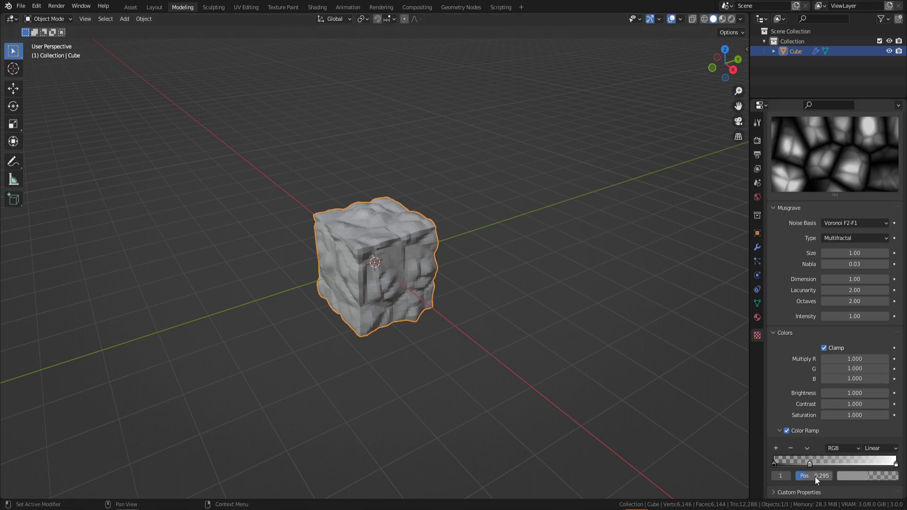
{"action": "left_click", "coordinate": [827, 474]}
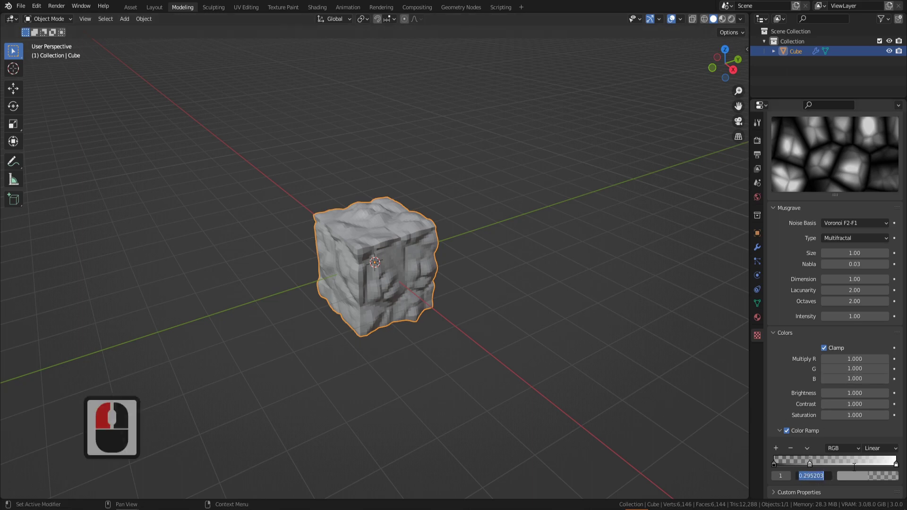
{"action": "type", "text": "0.234"}
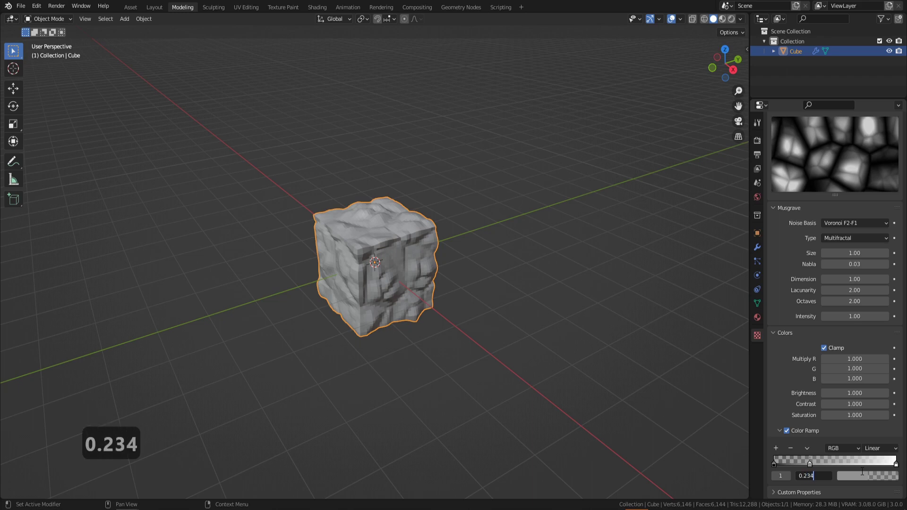
{"action": "key", "text": "Return"}
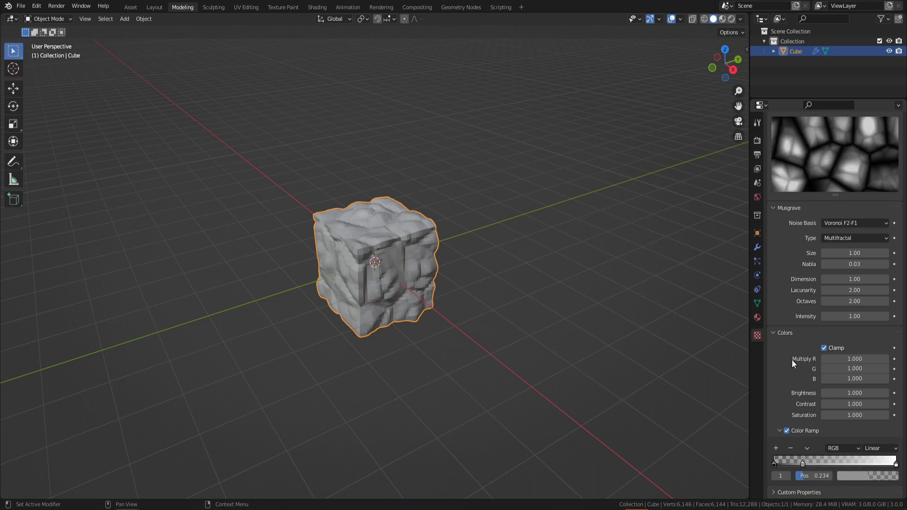
{"action": "mouse_move", "coordinate": [803, 463]}
{"action": "left_mouse_down"}
{"action": "mouse_move", "coordinate": [887, 463]}
{"action": "mouse_move", "coordinate": [818, 458]}
{"action": "left_mouse_up"}
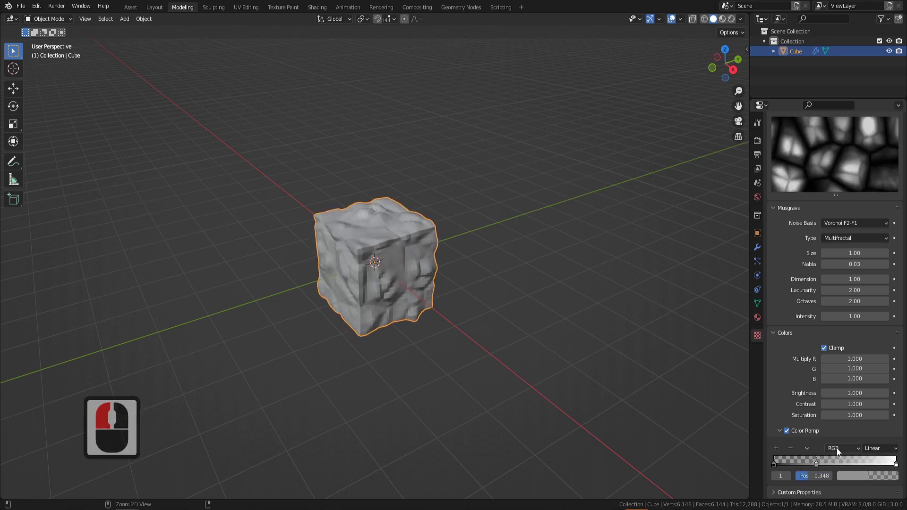
{"action": "key", "text": "ctrl+z"}
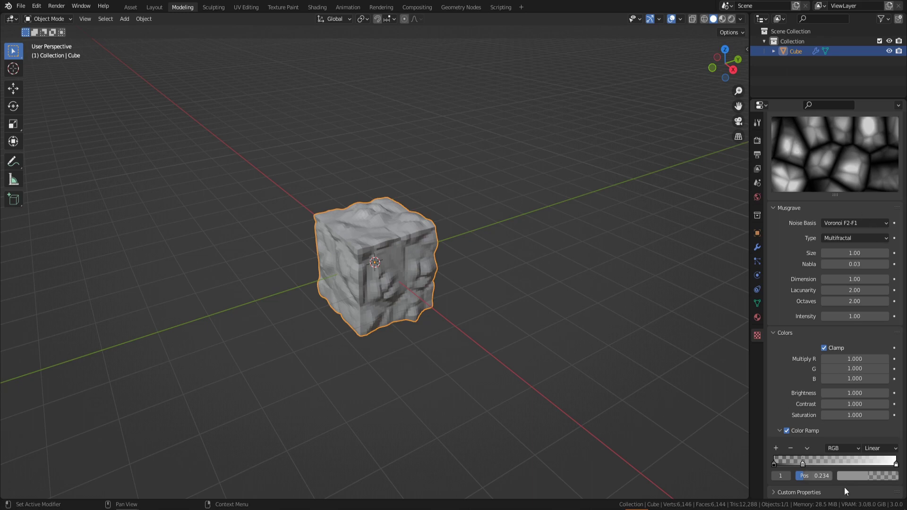
Set the middle color ramp stop's brightness value to 0.867 and its alpha to 0.5
{"action": "left_click", "coordinate": [849, 476]}
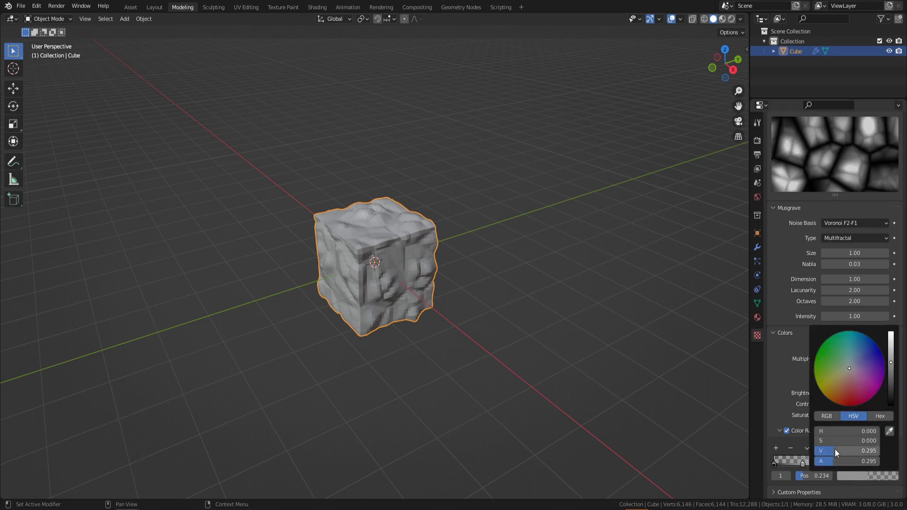
{"action": "left_click", "coordinate": [860, 451]}
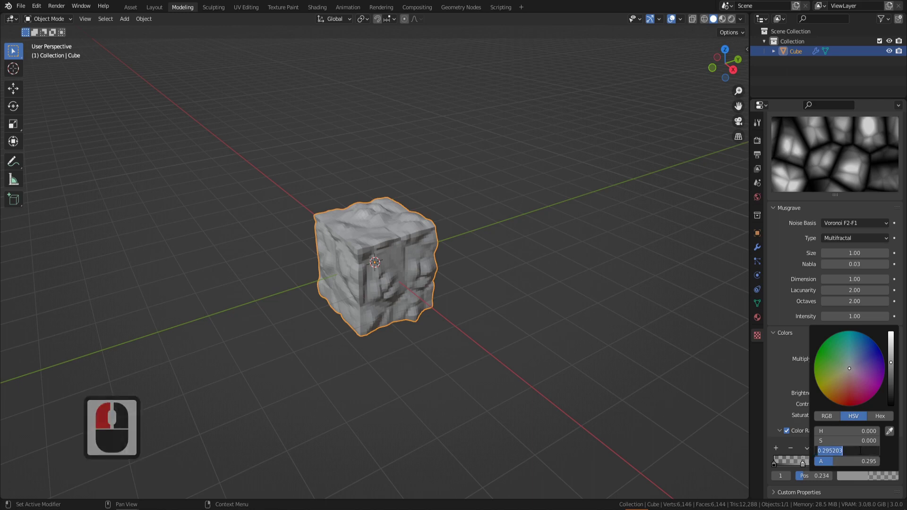
{"action": "type", "text": "0.867"}
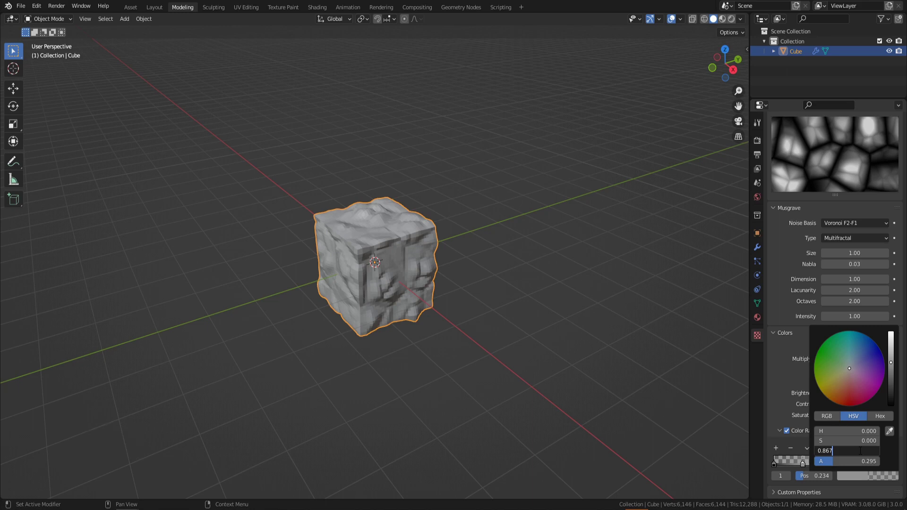
{"action": "key", "text": "Tab"}
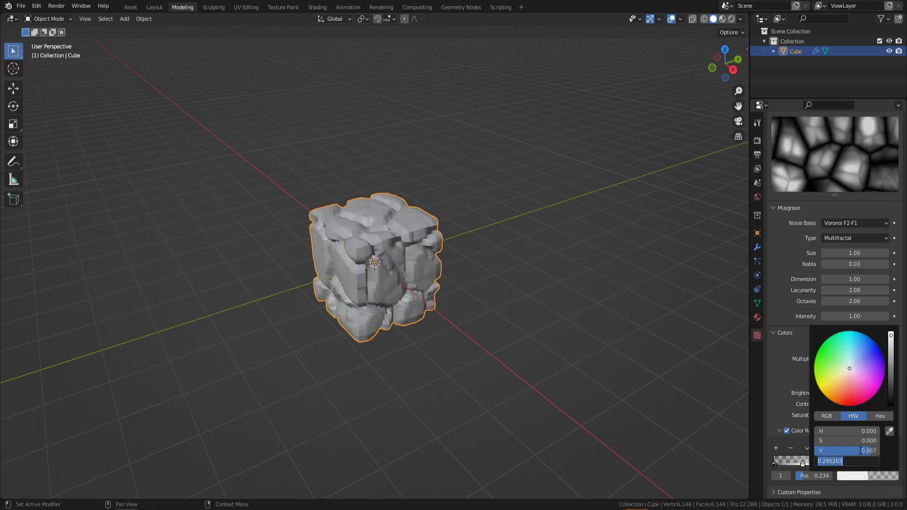
{"action": "type", "text": "0.5"}
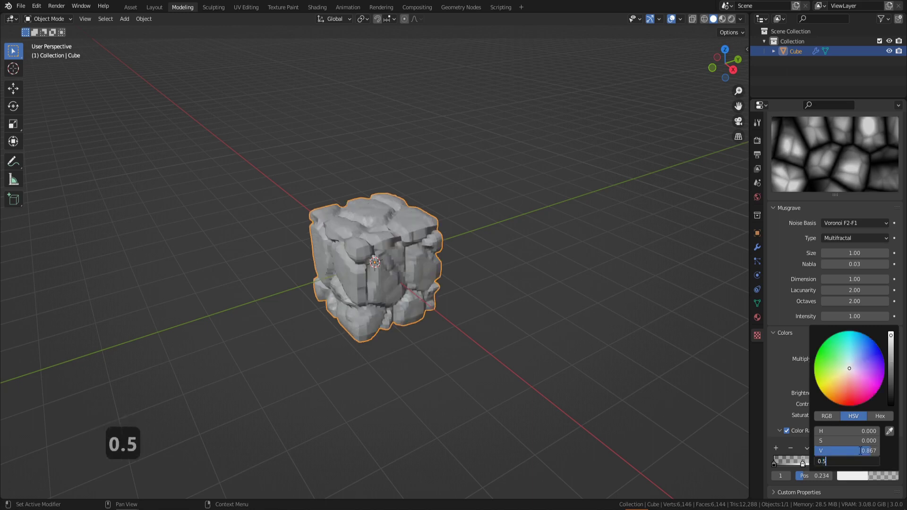
{"action": "key", "text": "Return"}
{"action": "middle_click_drag", "start_coordinate": [435, 312], "coordinate": [326, 246]}
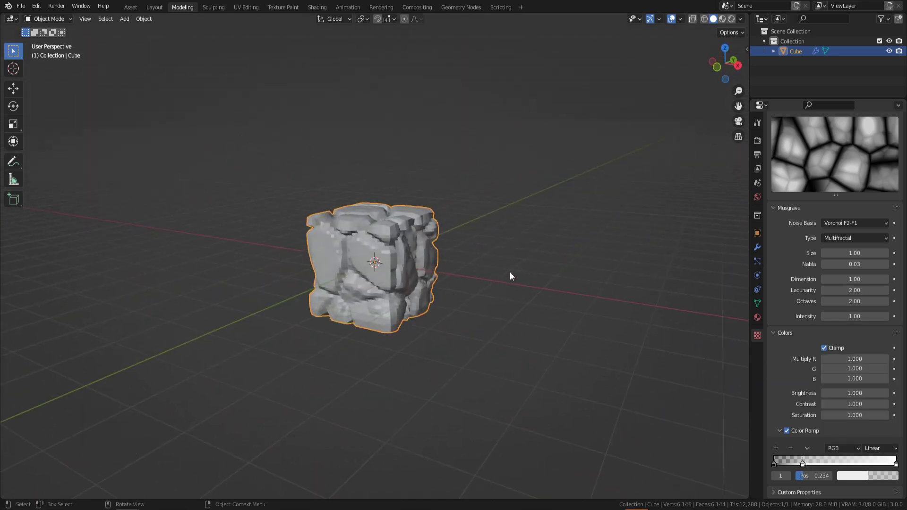
Add a Decimate modifier to the cube after the Displace modifier and set its Collapse ratio to 0.1
{"action": "left_click", "coordinate": [756, 247]}
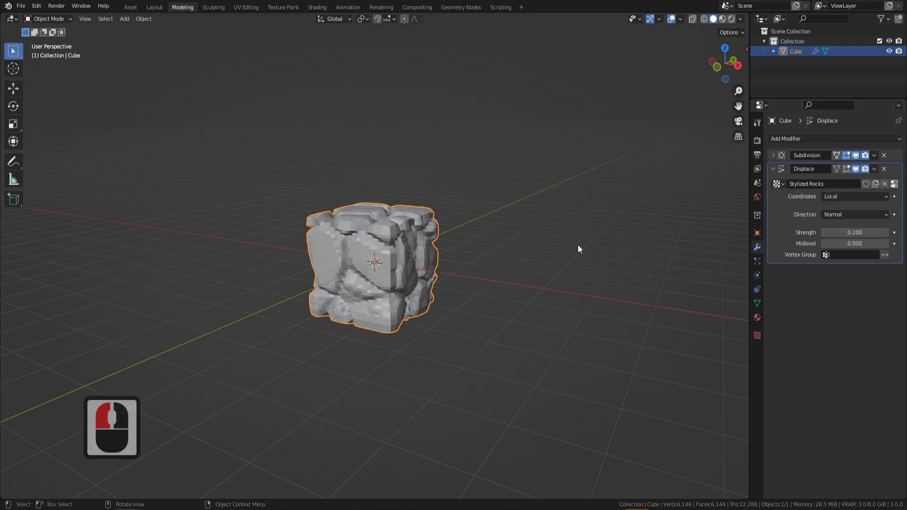
{"action": "left_click", "coordinate": [773, 170]}
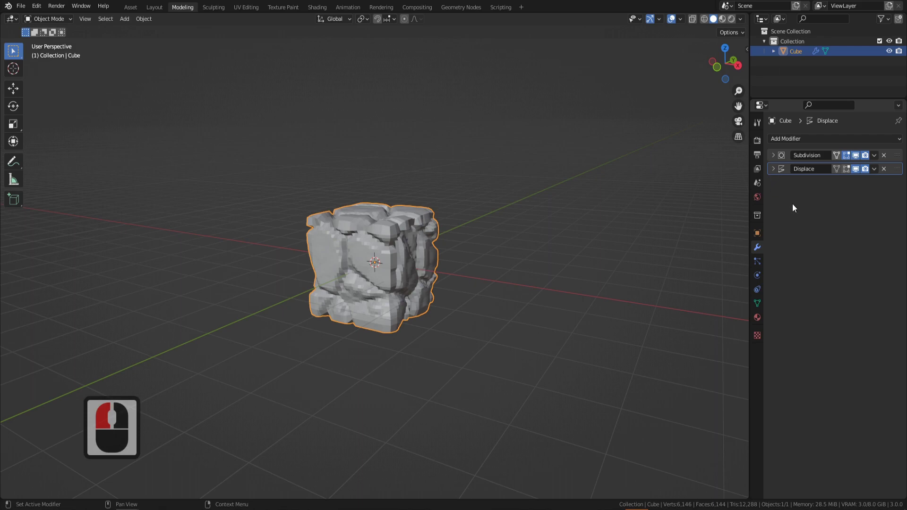
{"action": "left_click", "coordinate": [806, 140]}
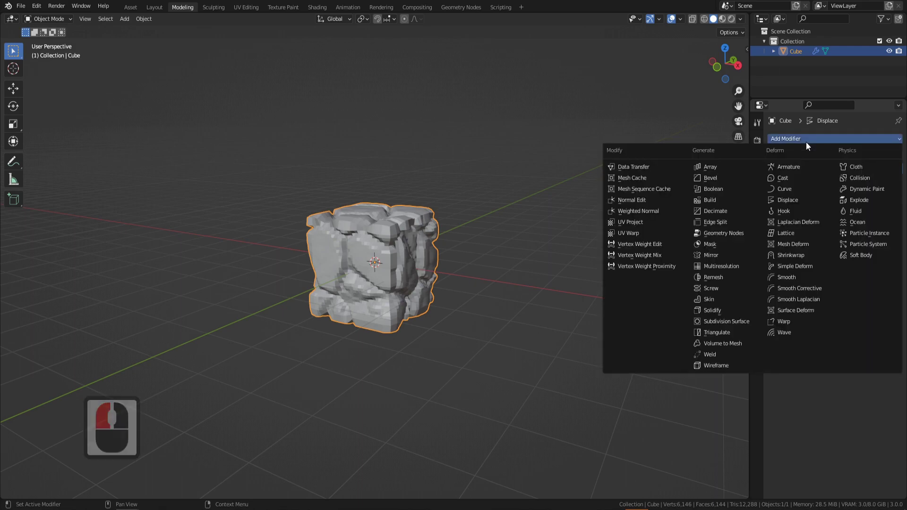
{"action": "left_click", "coordinate": [719, 211]}
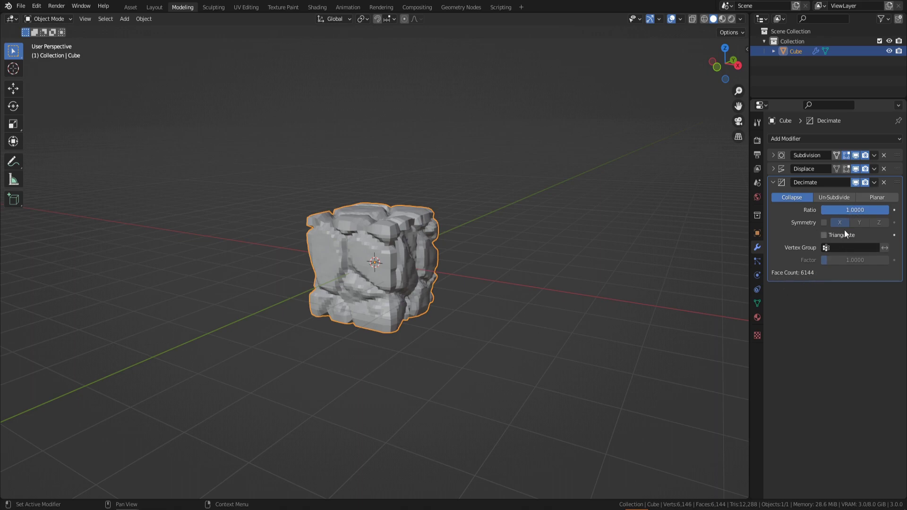
{"action": "left_click", "coordinate": [853, 210]}
{"action": "type", "text": "0.1"}
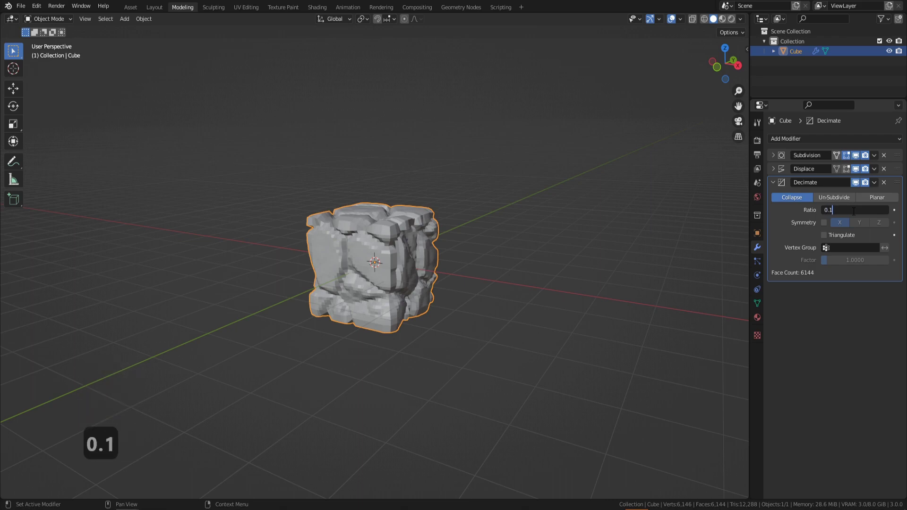
{"action": "key", "text": "Return"}
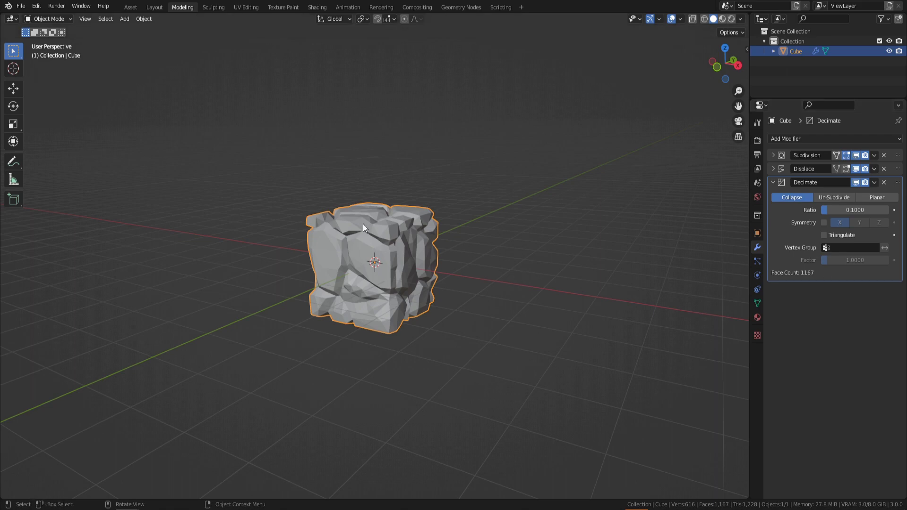
{"action": "middle_click_drag", "start_coordinate": [466, 250], "coordinate": [370, 282]}
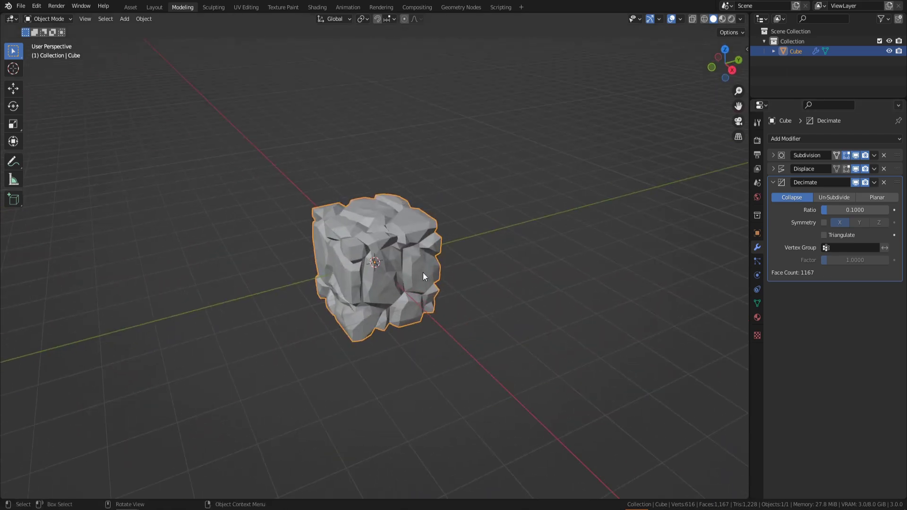
Add a second Decimate modifier to the cube and switch it to Planar mode
{"action": "left_click", "coordinate": [773, 182]}
{"action": "left_click", "coordinate": [801, 140]}
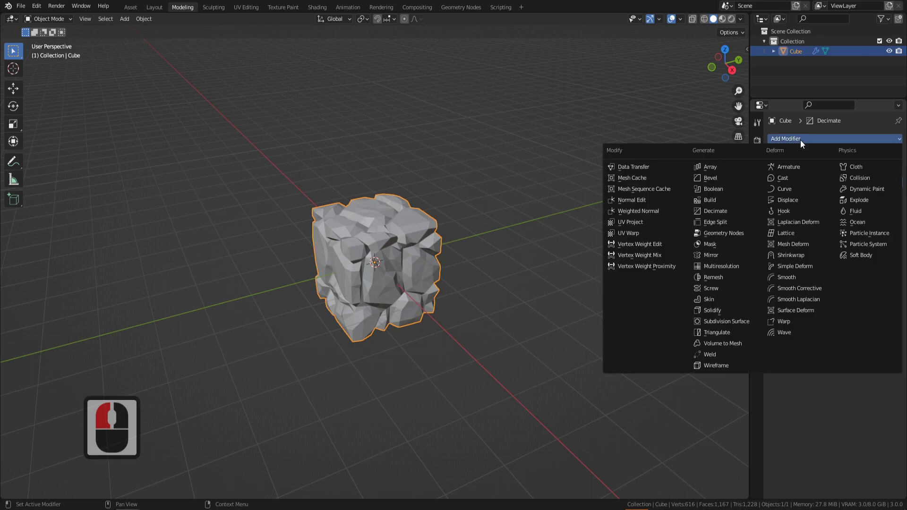
{"action": "left_click", "coordinate": [716, 211]}
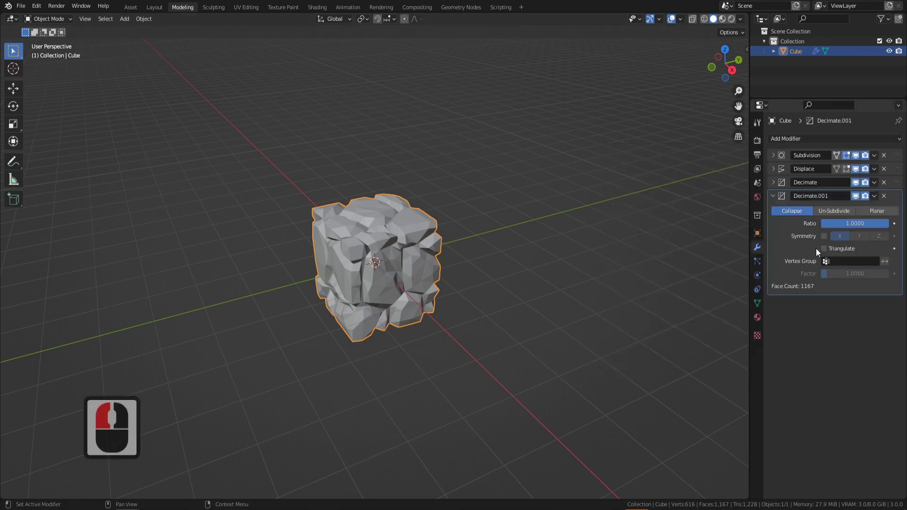
{"action": "left_click", "coordinate": [882, 209]}
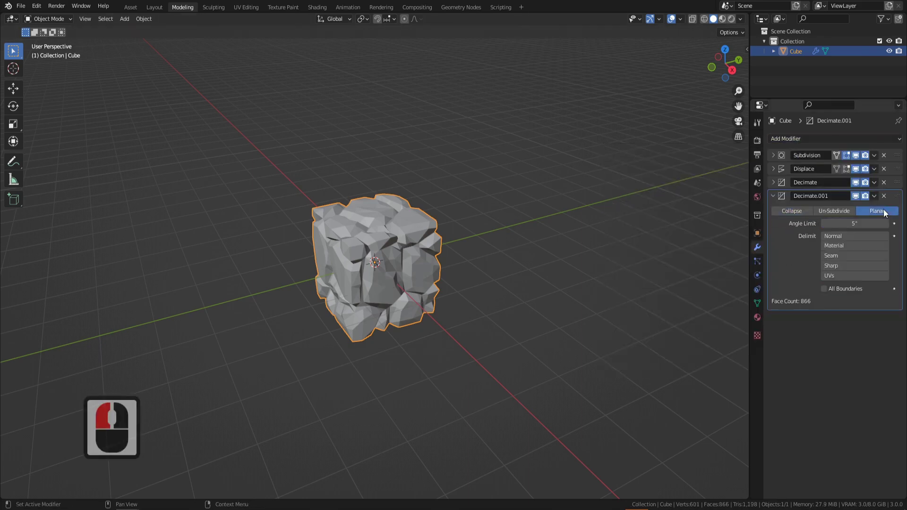
{"action": "key", "text": "F9"}
Set the planar Decimate modifier's angle limit to 15° and enable All Boundaries
{"action": "left_click", "coordinate": [852, 223]}
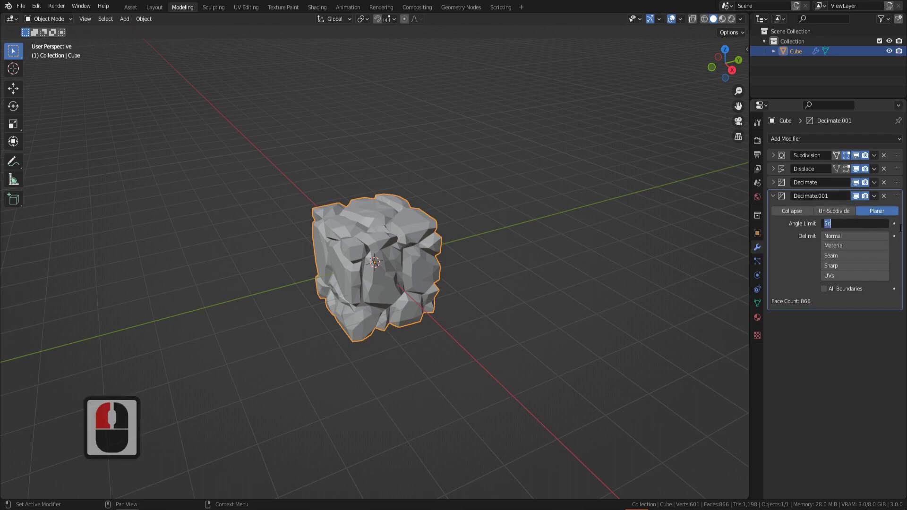
{"action": "type", "text": "15"}
{"action": "key", "text": "Return"}
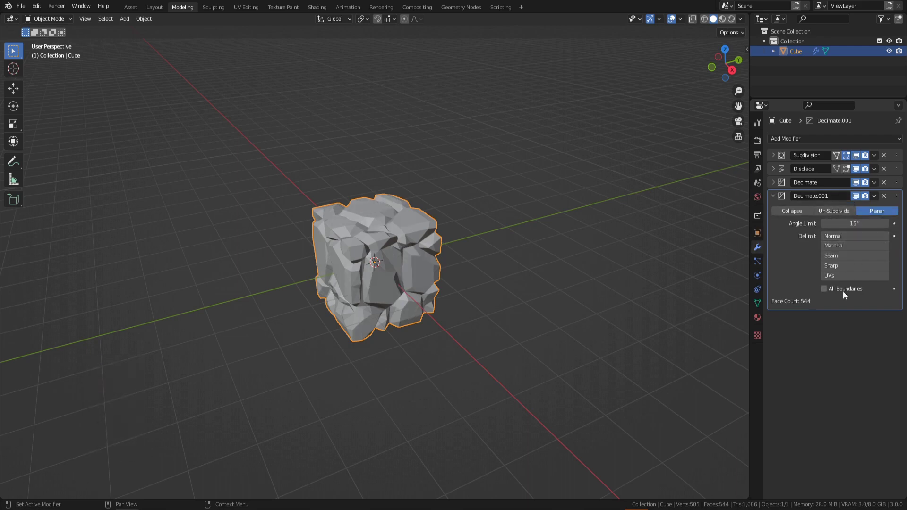
{"action": "left_click", "coordinate": [825, 288]}
{"action": "middle_click_drag", "start_coordinate": [459, 301], "coordinate": [591, 282]}
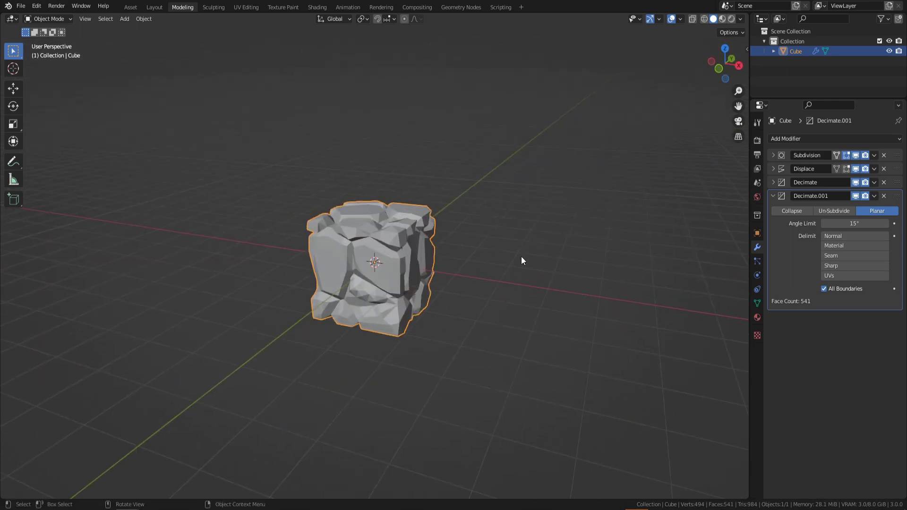
{"action": "middle_click_drag", "start_coordinate": [522, 260], "coordinate": [362, 225]}
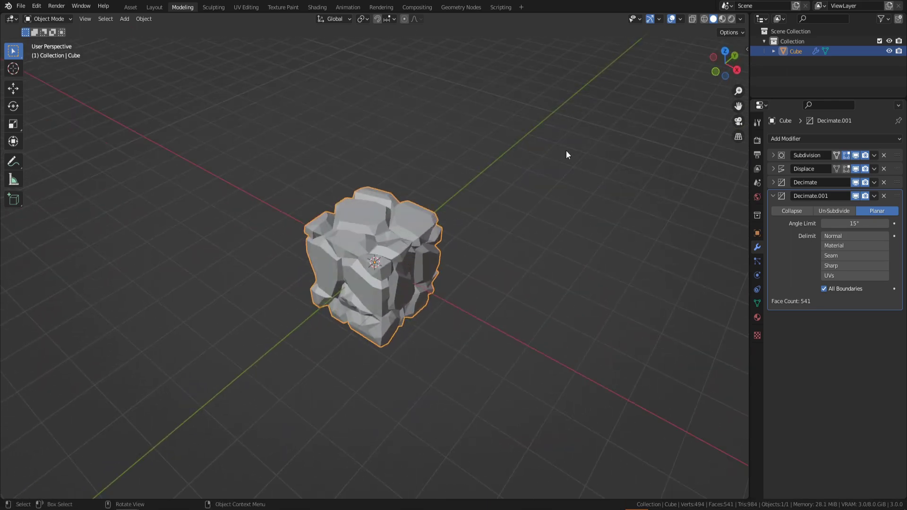
Shade the rock smooth and enable Auto Smooth in its mesh normals settings
{"action": "right_click", "coordinate": [508, 180]}
{"action": "left_click", "coordinate": [501, 178]}
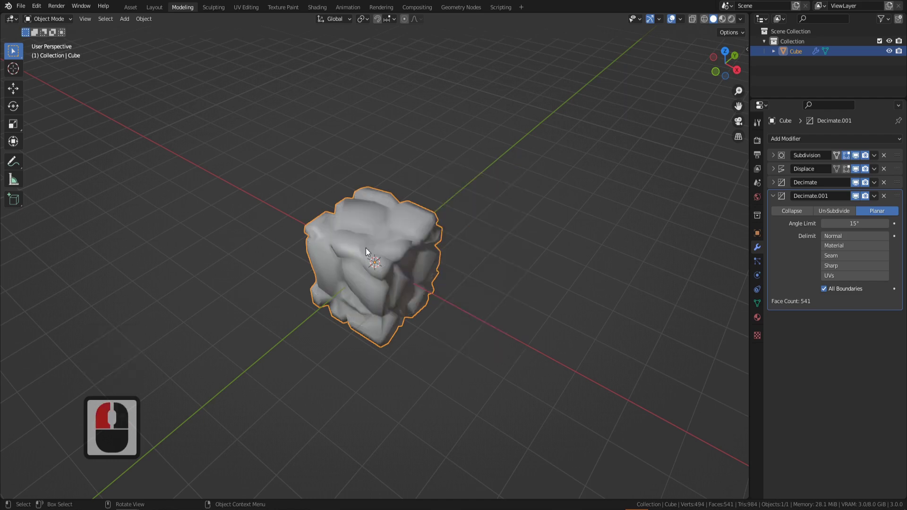
{"action": "left_click", "coordinate": [755, 303]}
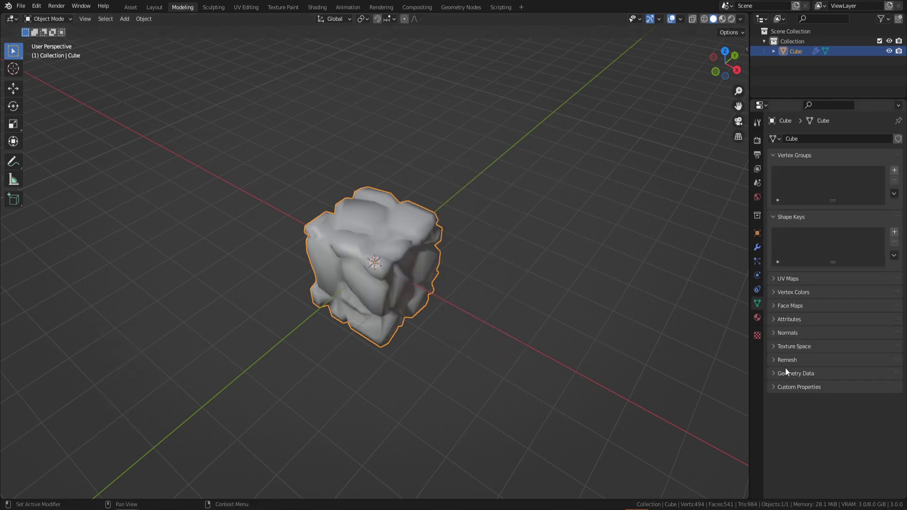
{"action": "left_click", "coordinate": [791, 333]}
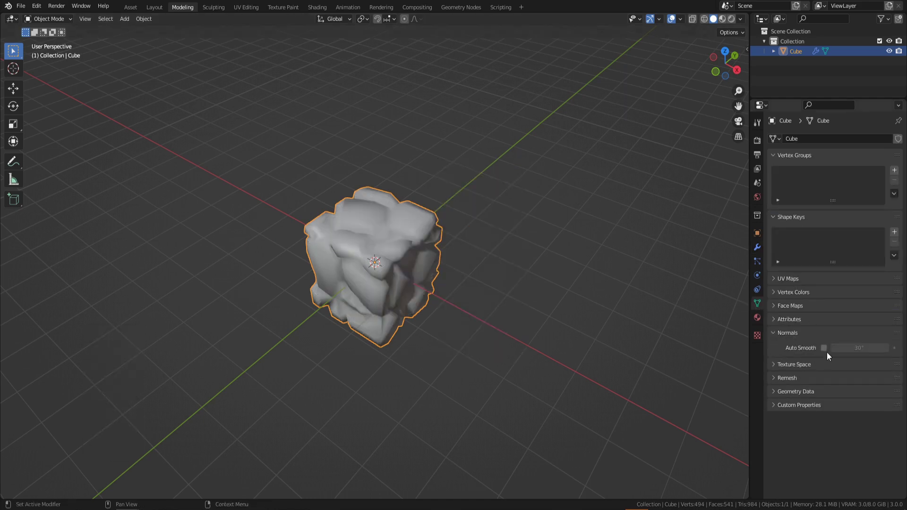
{"action": "left_click", "coordinate": [824, 349]}
{"action": "middle_click_drag", "start_coordinate": [520, 354], "coordinate": [366, 300]}
{"action": "middle_click_drag", "start_coordinate": [375, 247], "coordinate": [424, 241]}
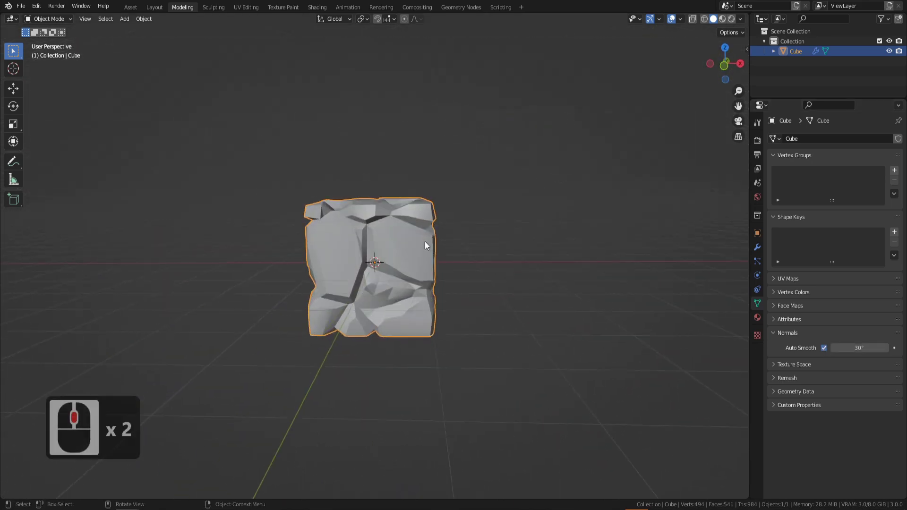
{"action": "middle_click_drag", "start_coordinate": [463, 271], "coordinate": [424, 264]}
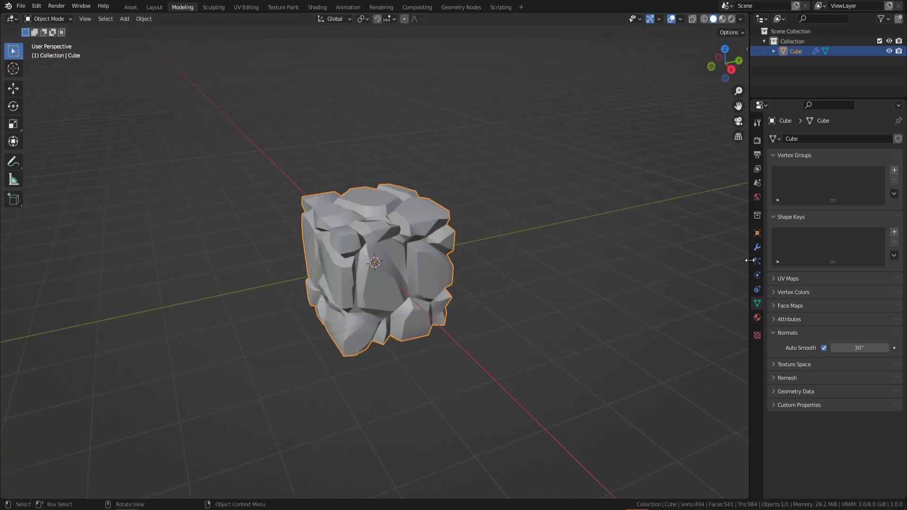
Add a Smooth modifier after the two Decimate modifiers and set its Repeat to 4
{"action": "left_click", "coordinate": [758, 247]}
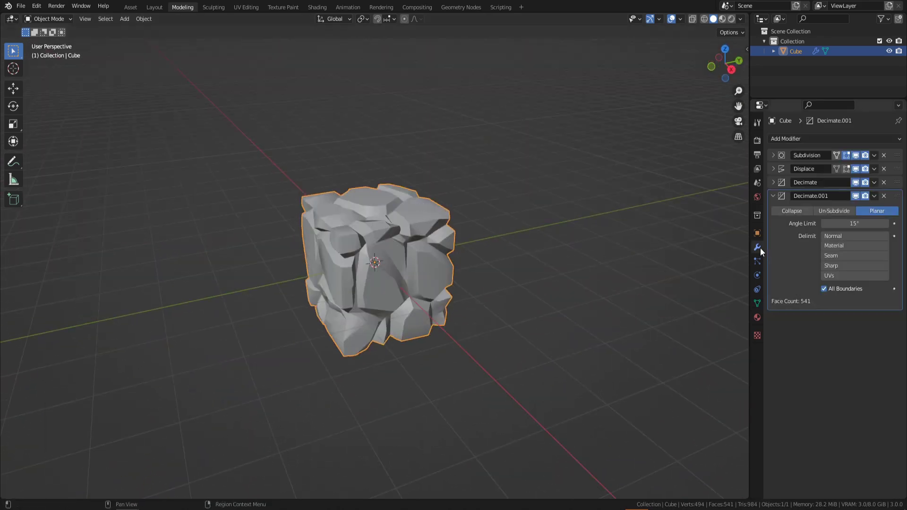
{"action": "left_click", "coordinate": [774, 197]}
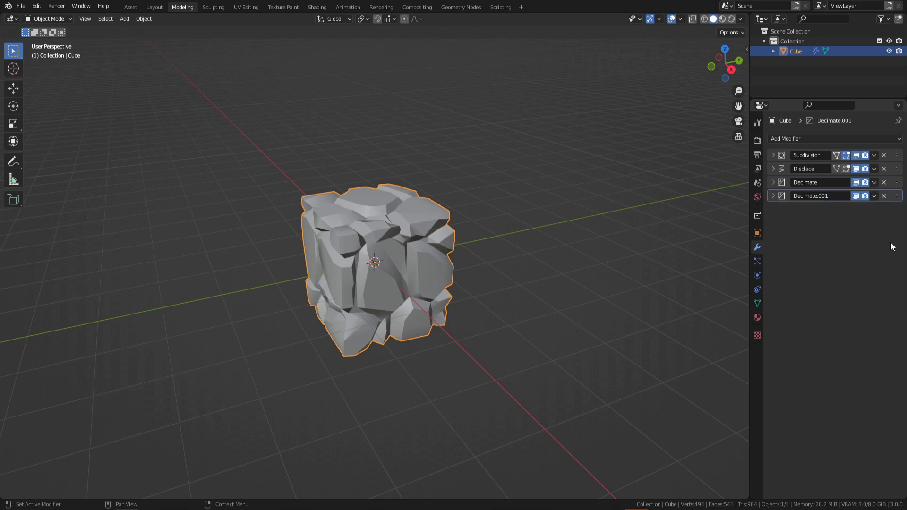
{"action": "left_click", "coordinate": [808, 138]}
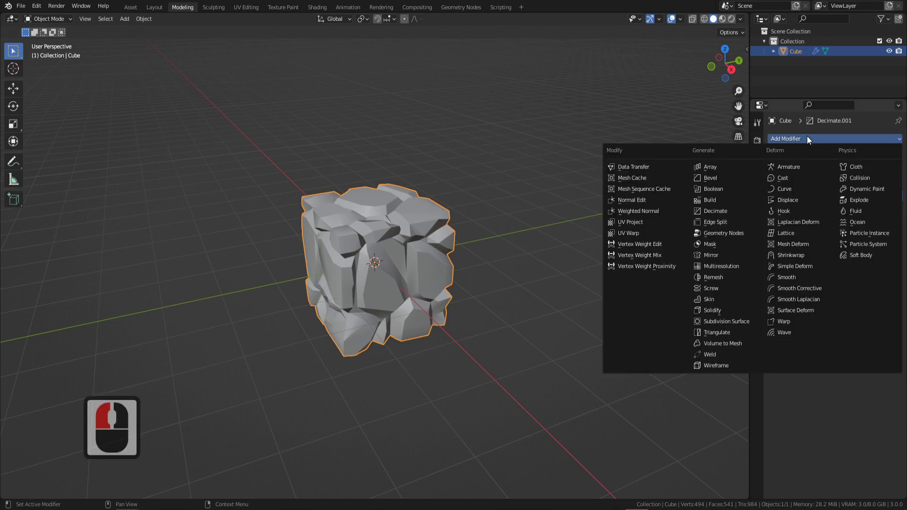
{"action": "left_click", "coordinate": [790, 276]}
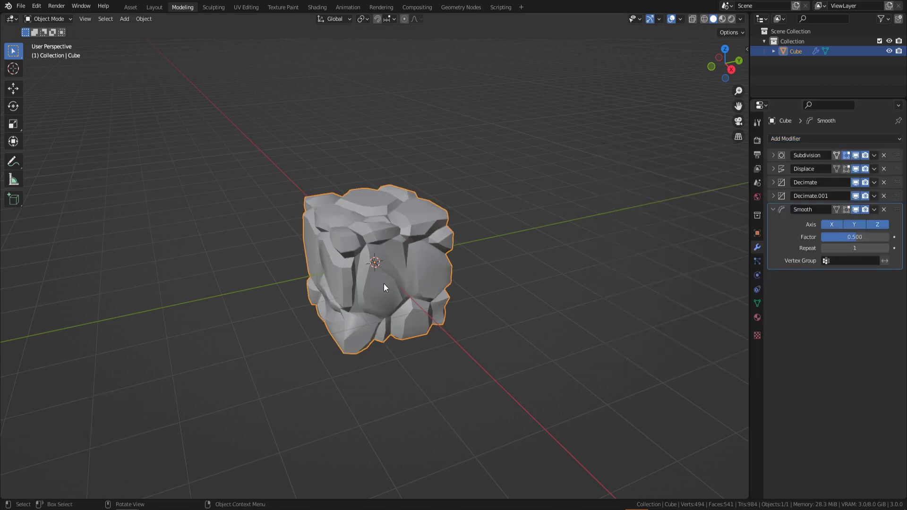
{"action": "middle_click_drag", "start_coordinate": [384, 284], "coordinate": [337, 249]}
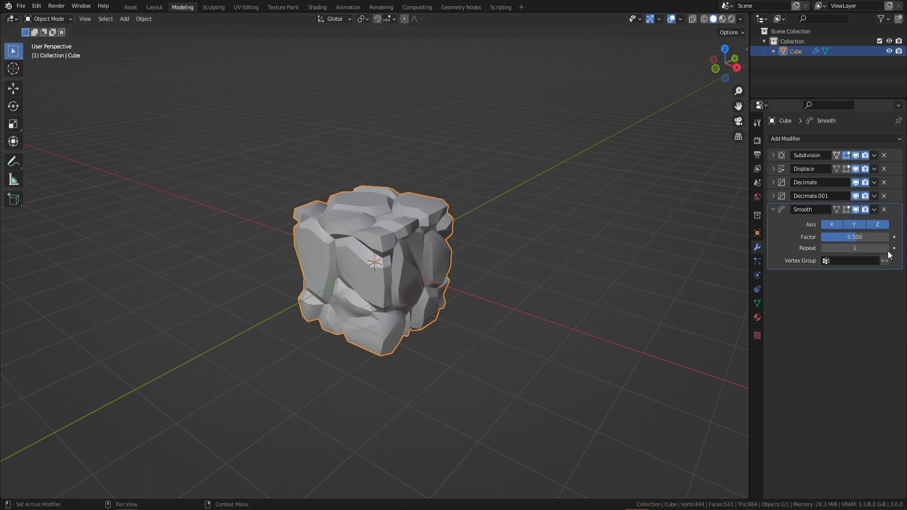
{"action": "left_click", "coordinate": [856, 249]}
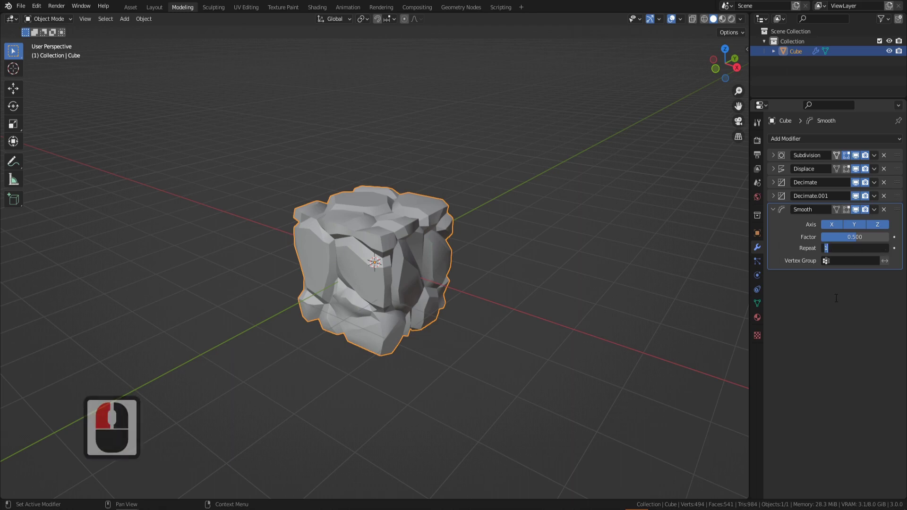
{"action": "type", "text": "4"}
{"action": "key", "text": "Return"}
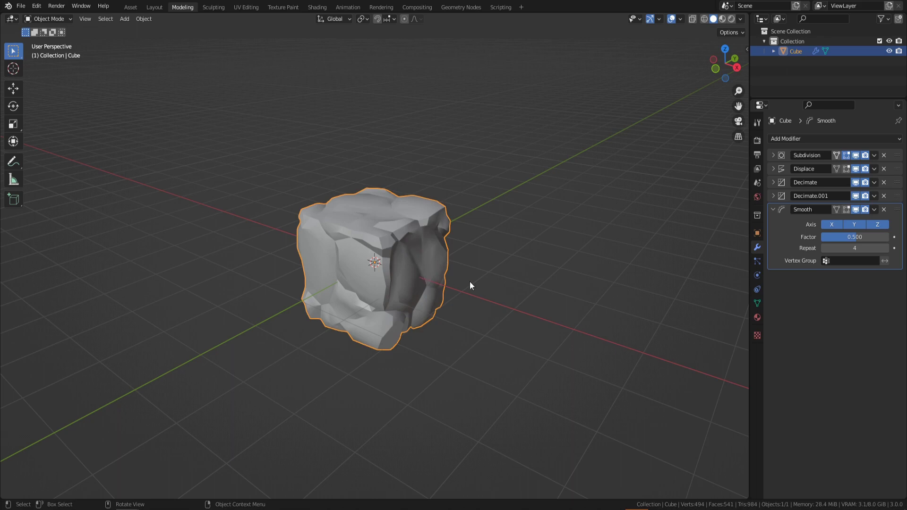
{"action": "middle_click_drag", "start_coordinate": [470, 281], "coordinate": [560, 290]}
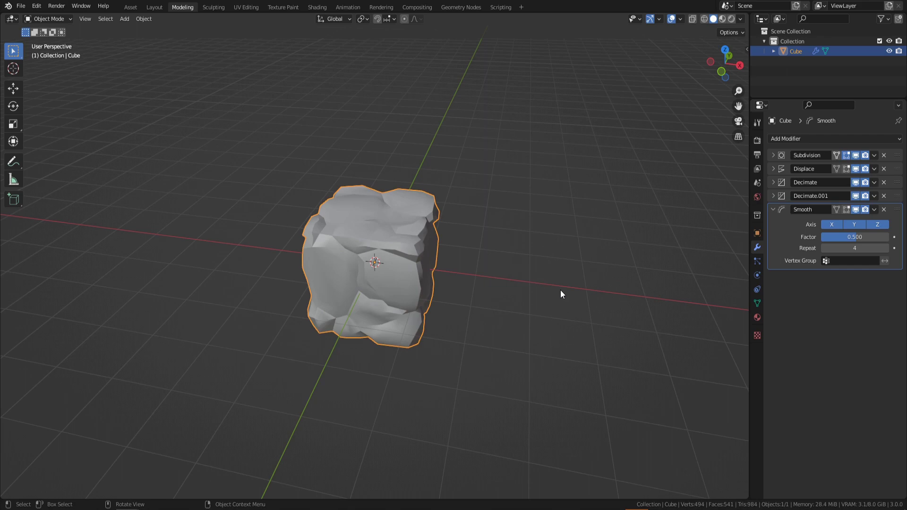
Add a Bevel modifier after the Smooth modifier and set its width type to Percent
{"action": "left_click", "coordinate": [773, 210]}
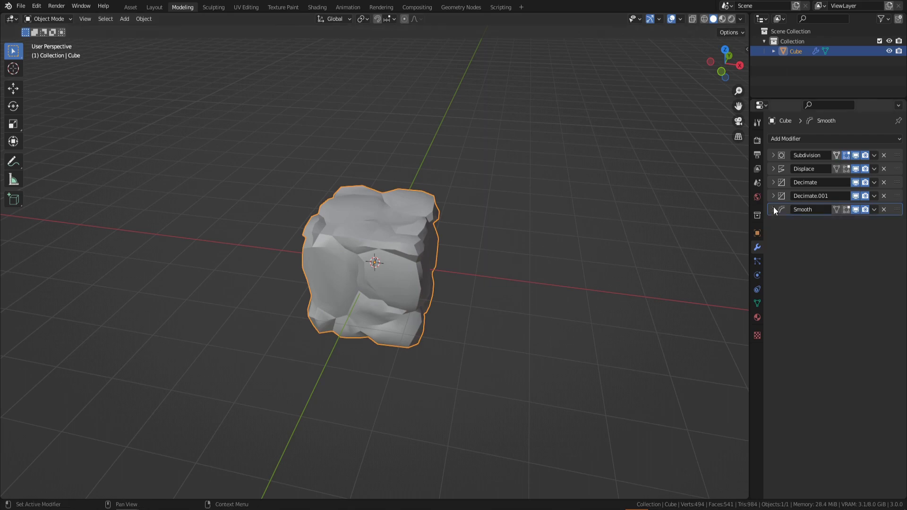
{"action": "left_click", "coordinate": [816, 139]}
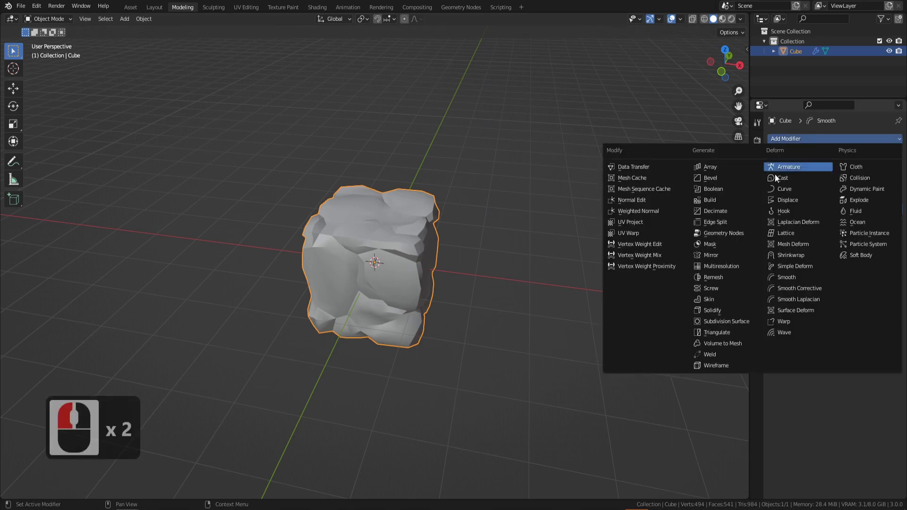
{"action": "left_click", "coordinate": [718, 176]}
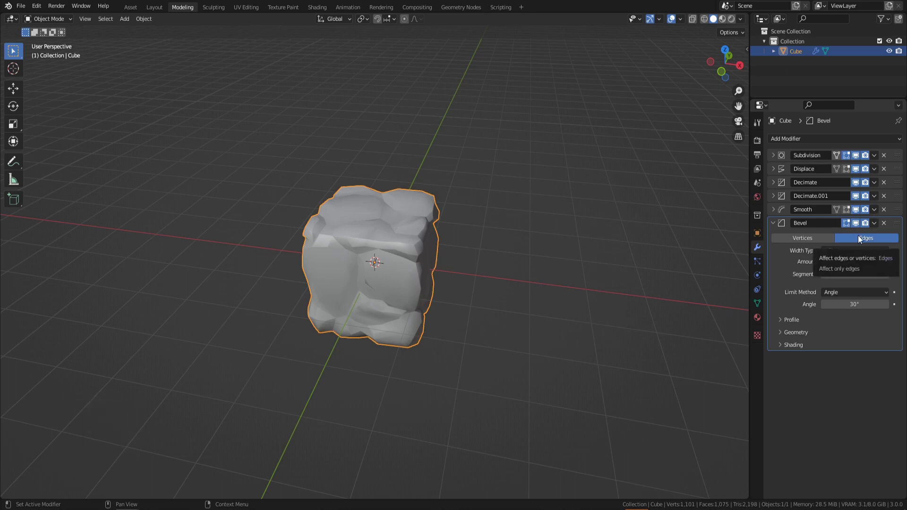
{"action": "left_click", "coordinate": [841, 252]}
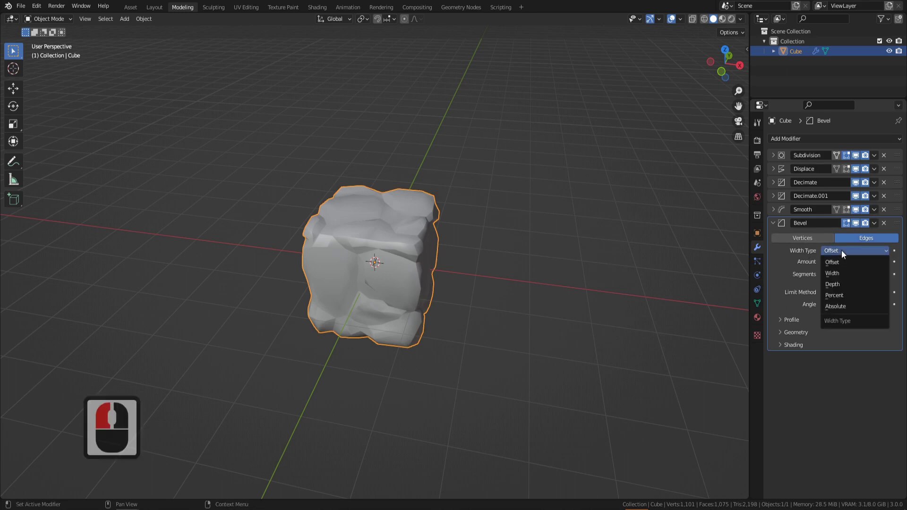
{"action": "left_click", "coordinate": [841, 286]}
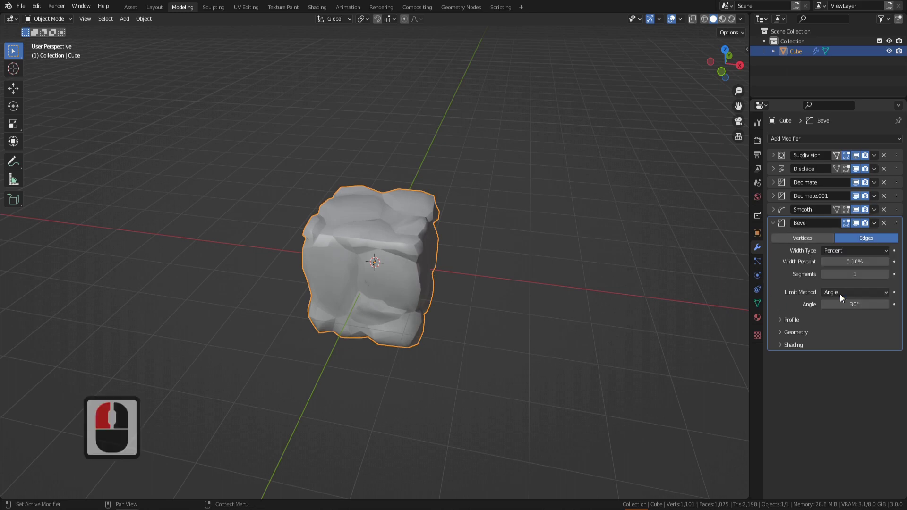
Set the Bevel modifier's width to 10% and its angle limit to 20°
{"action": "left_click", "coordinate": [855, 261]}
{"action": "type", "text": "10"}
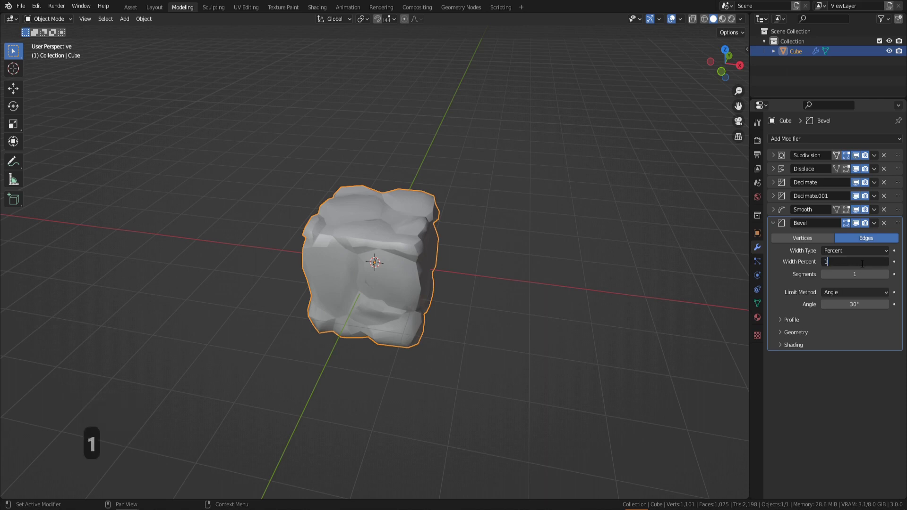
{"action": "key", "text": "Return"}
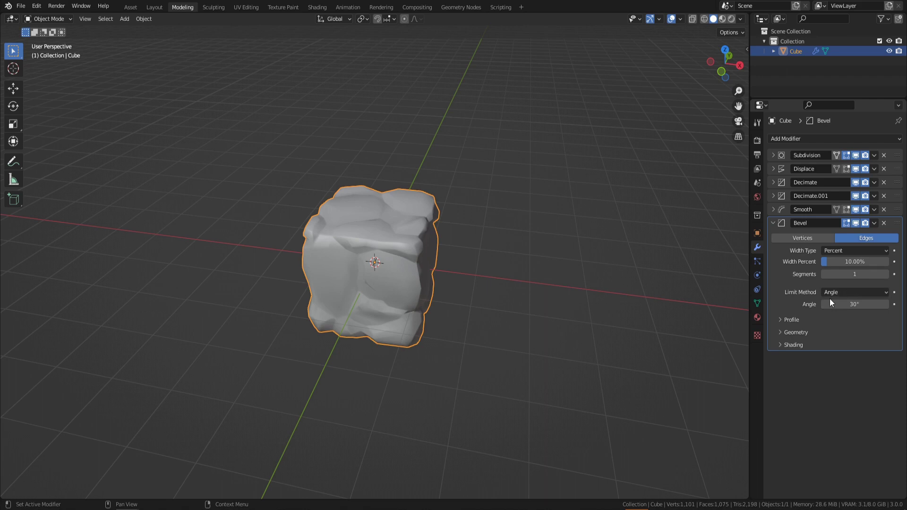
{"action": "left_click", "coordinate": [859, 306]}
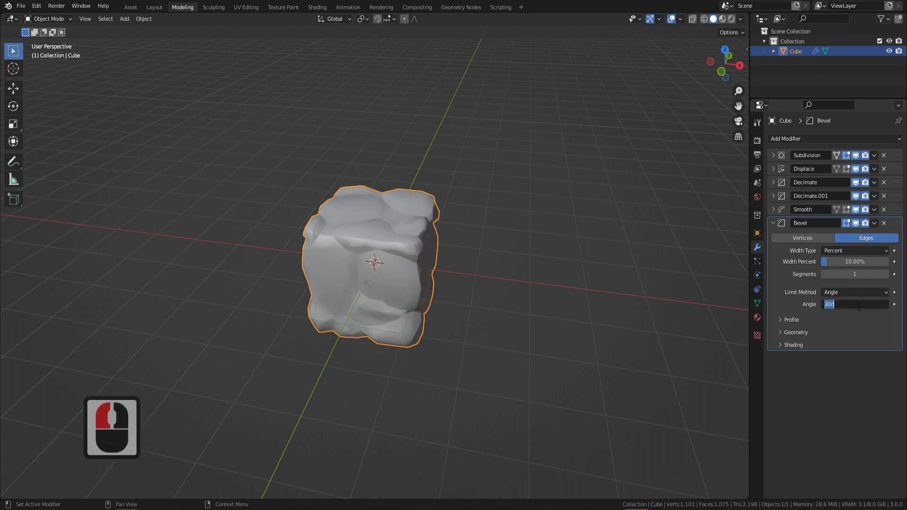
{"action": "type", "text": "20"}
{"action": "key", "text": "Return"}
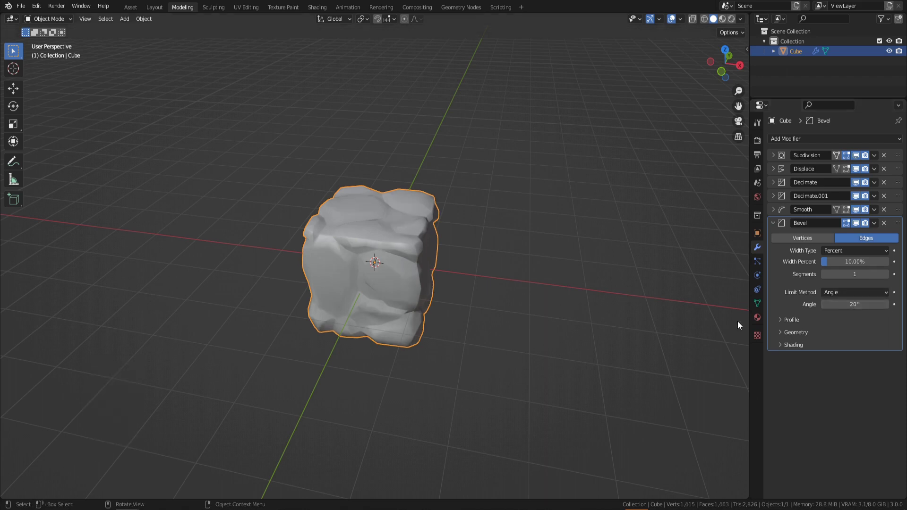
{"action": "middle_click_drag", "start_coordinate": [738, 321], "coordinate": [322, 249]}
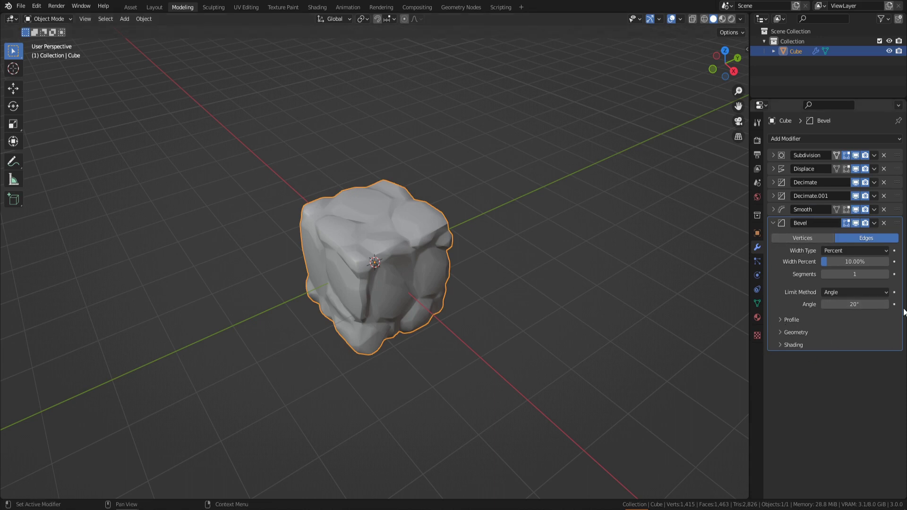
Disable Clamp Overlap in the Bevel modifier's geometry settings and collapse the modifier
{"action": "left_click", "coordinate": [789, 333]}
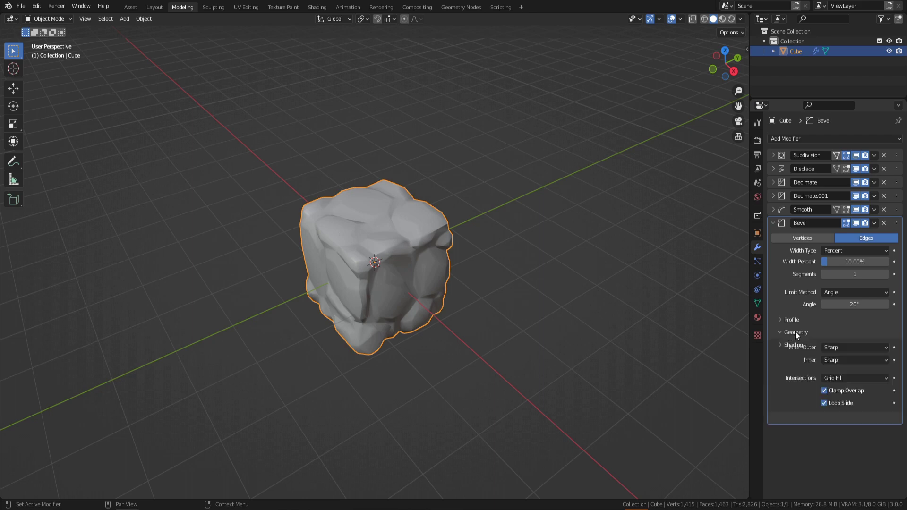
{"action": "left_click", "coordinate": [825, 391]}
{"action": "left_click", "coordinate": [773, 223]}
Add a Weighted Normal modifier after the Bevel to correct the rock's shading
{"action": "left_click", "coordinate": [803, 140]}
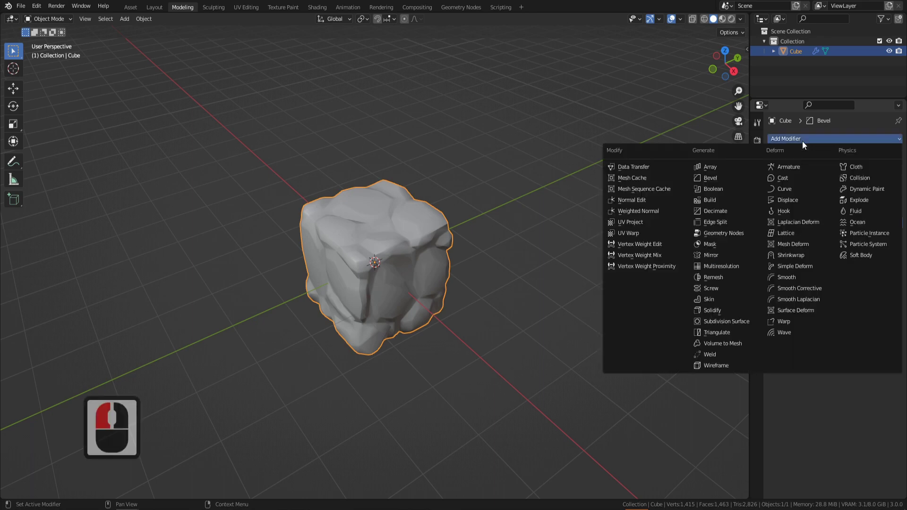
{"action": "left_click", "coordinate": [651, 212]}
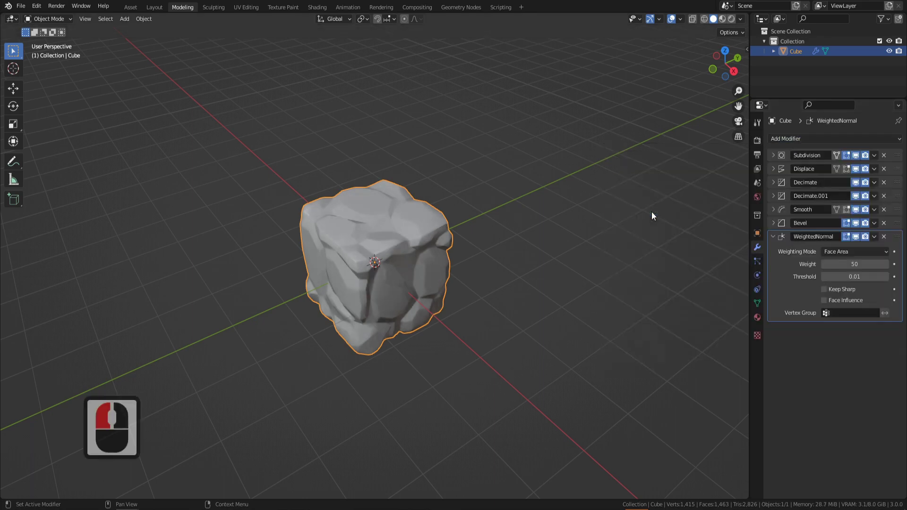
{"action": "middle_click_drag", "start_coordinate": [634, 296], "coordinate": [499, 289]}
{"action": "scroll", "coordinate": [447, 294], "scroll_direction": "up", "scroll_amount": 4}
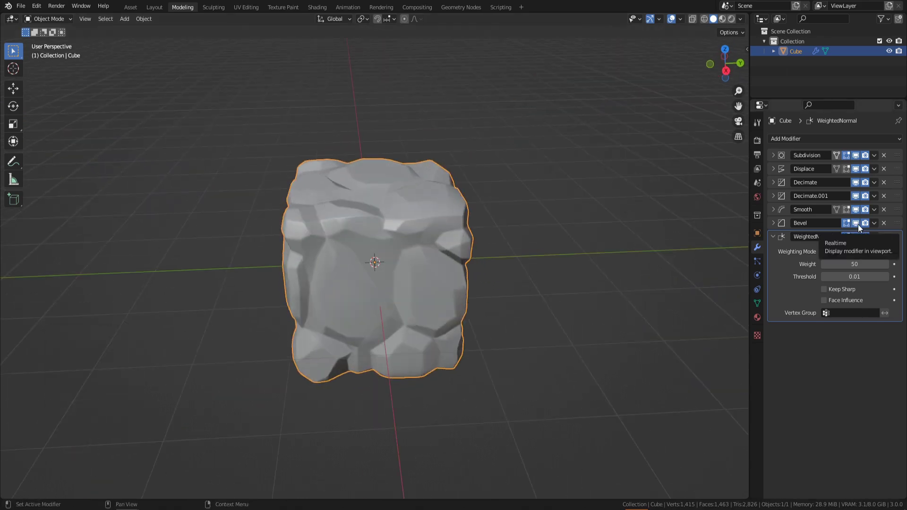
{"action": "left_click", "coordinate": [757, 336]}
{"action": "scroll", "coordinate": [857, 453], "scroll_direction": "down", "scroll_amount": 5}
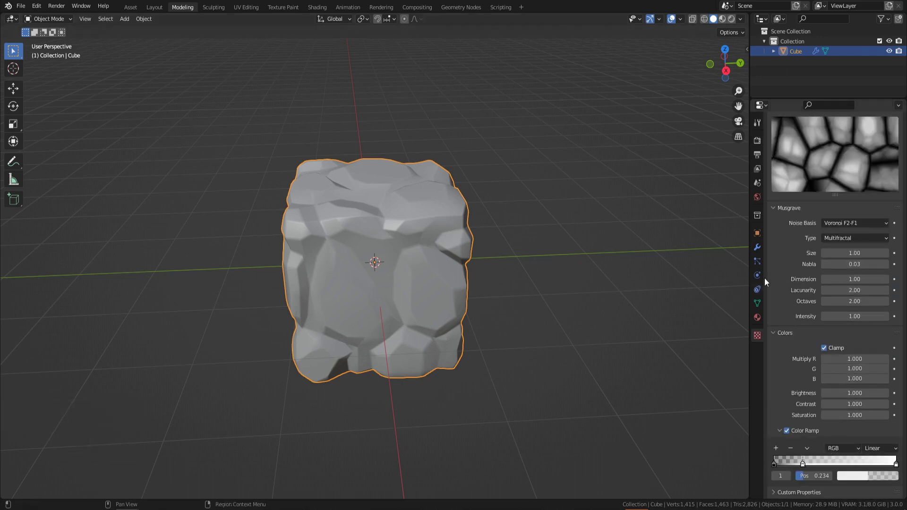
{"action": "left_click", "coordinate": [757, 246]}
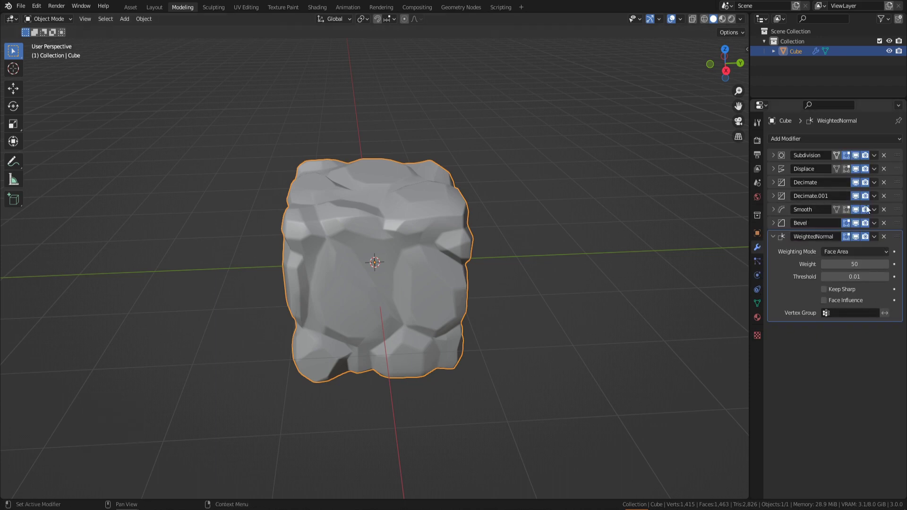
Add a Triangulate modifier at the end of the stack and enable Keep Normals
{"action": "left_click", "coordinate": [773, 237]}
{"action": "left_click", "coordinate": [794, 138]}
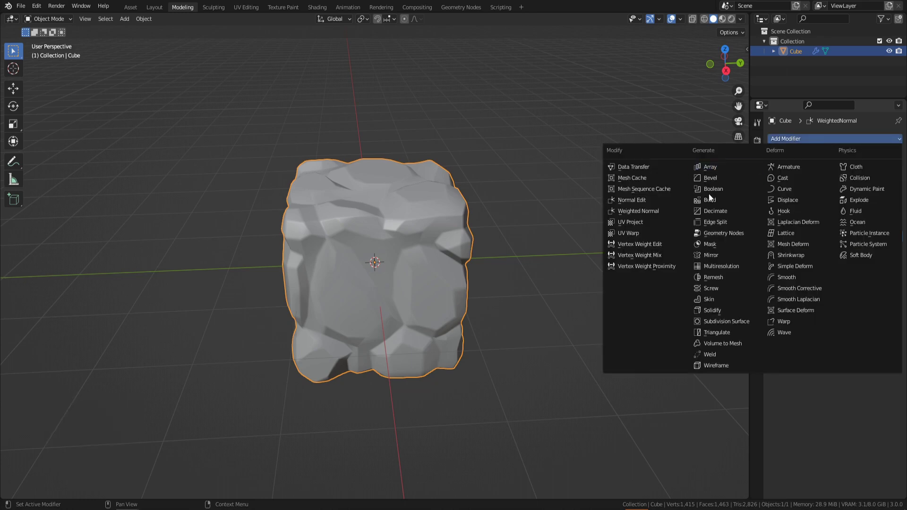
{"action": "left_click", "coordinate": [719, 330]}
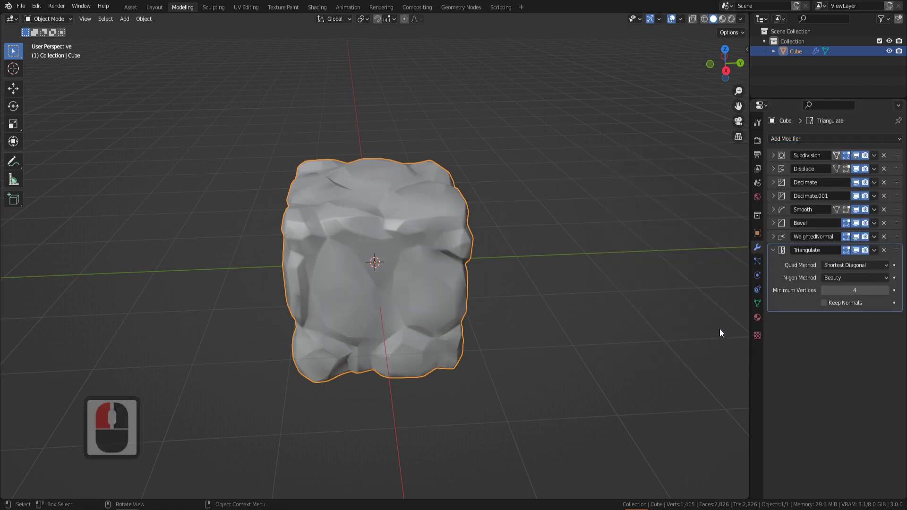
{"action": "left_click", "coordinate": [825, 303]}
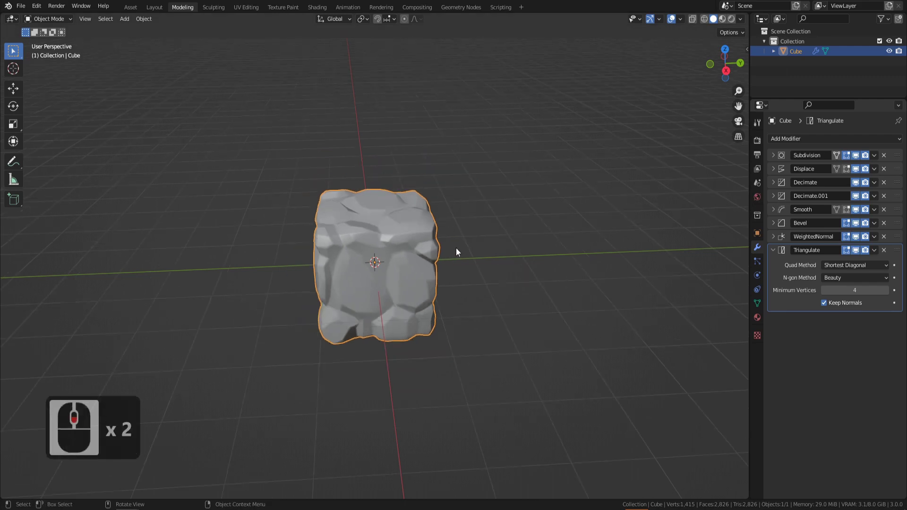
{"action": "middle_click_drag", "start_coordinate": [455, 248], "coordinate": [492, 202]}
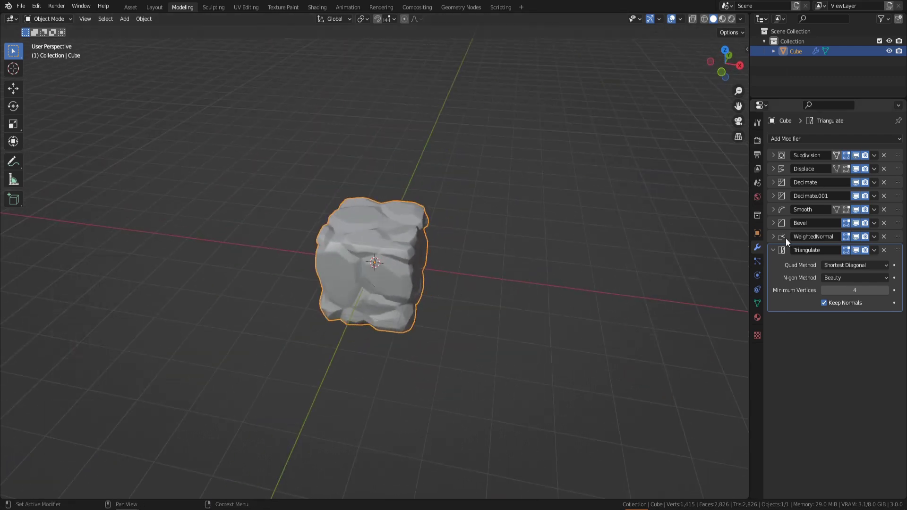
{"action": "middle_click_drag", "start_coordinate": [447, 270], "coordinate": [433, 199]}
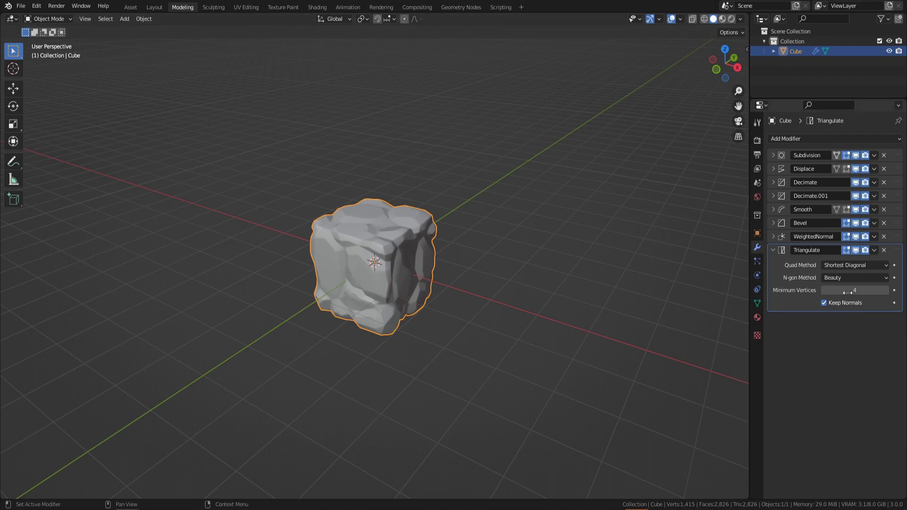
{"action": "left_click", "coordinate": [772, 251]}
{"action": "middle_click_drag", "start_coordinate": [322, 267], "coordinate": [399, 177]}
Extrude the cube's positive X side face outward by about one cube length, and check the resulting rock in Object Mode
{"action": "key", "text": "Tab"}
{"action": "left_click", "coordinate": [98, 18]}
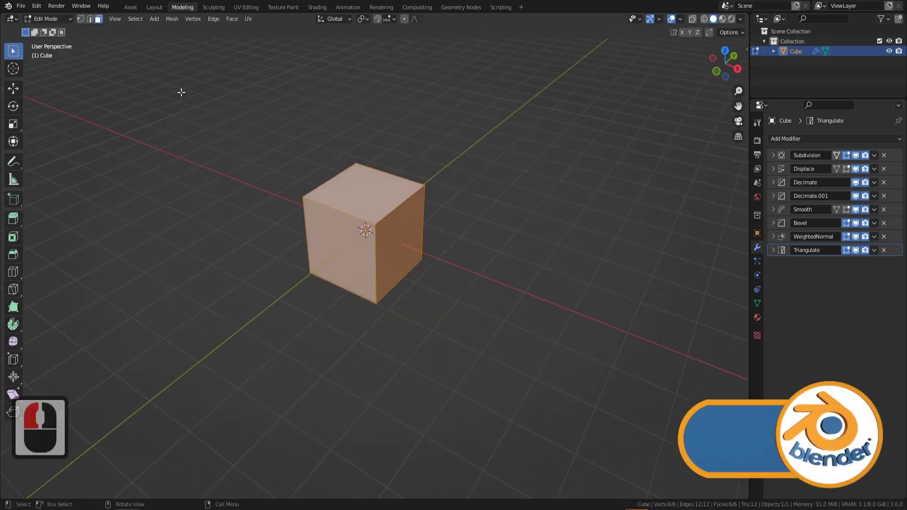
{"action": "left_click", "coordinate": [411, 239]}
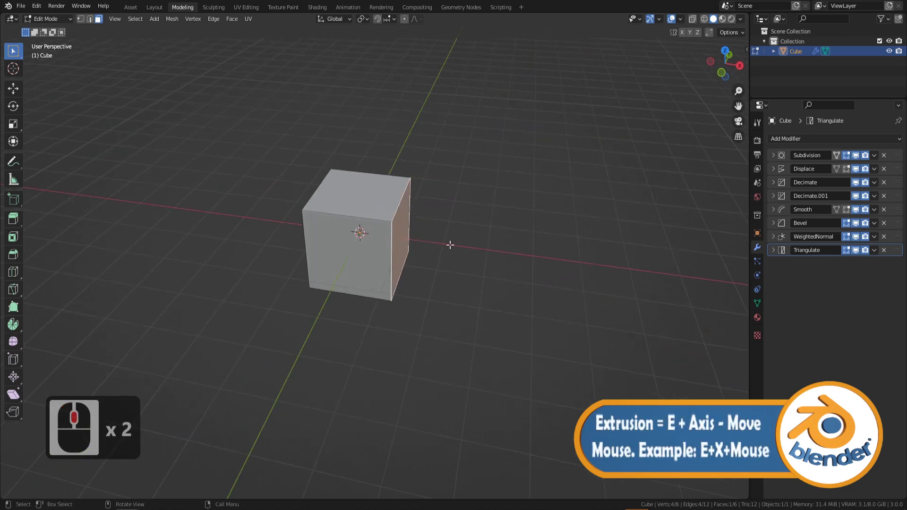
{"action": "key", "text": "e"}
{"action": "left_click", "coordinate": [548, 251]}
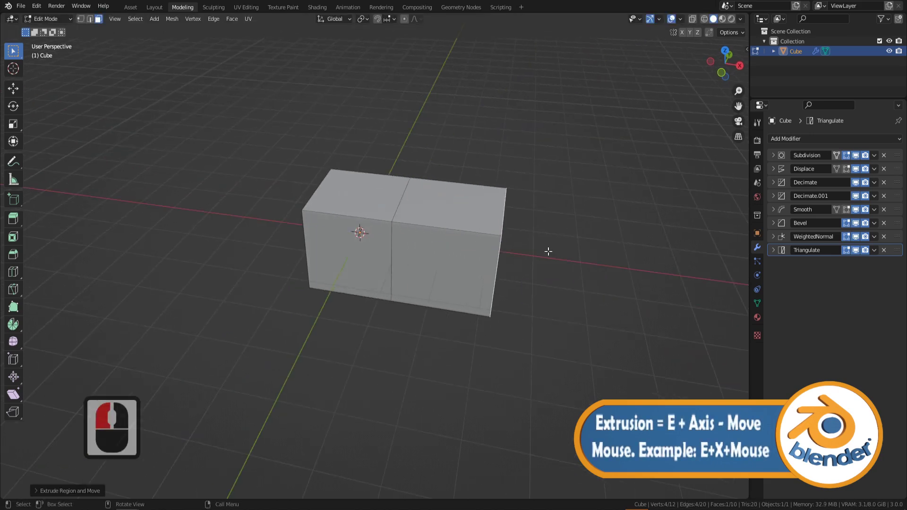
{"action": "key", "text": "Tab"}
{"action": "middle_click_drag", "start_coordinate": [506, 254], "coordinate": [484, 192]}
Add a centred vertical edge loop across the extruded half of the block
{"action": "key", "text": "Tab"}
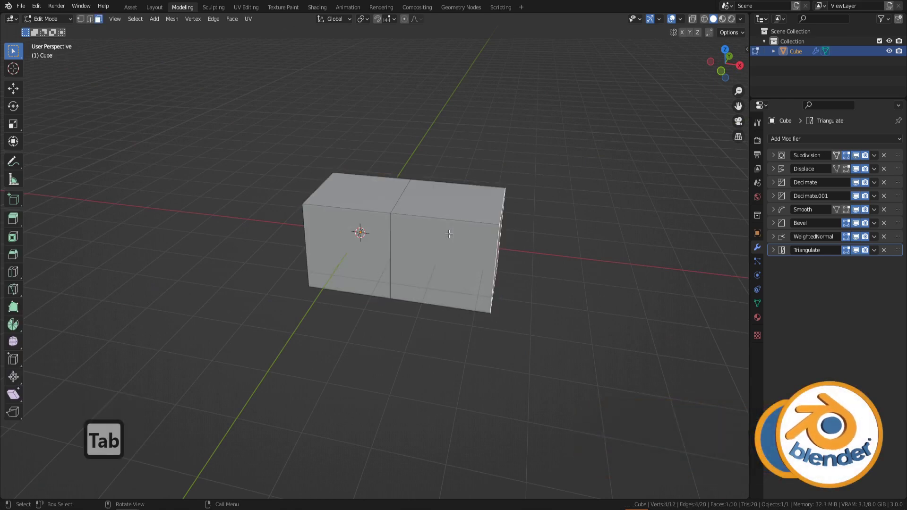
{"action": "key", "text": "ctrl+r"}
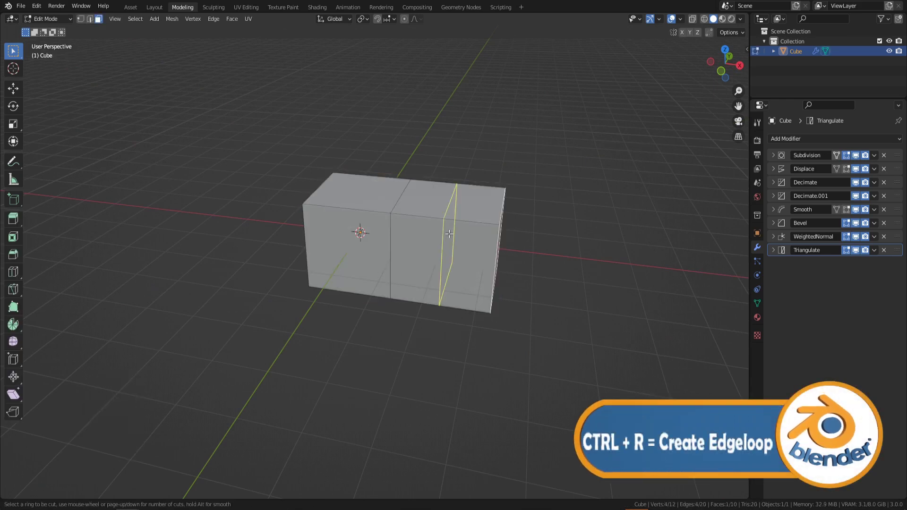
{"action": "left_click", "coordinate": [449, 233]}
{"action": "right_click", "coordinate": [449, 234]}
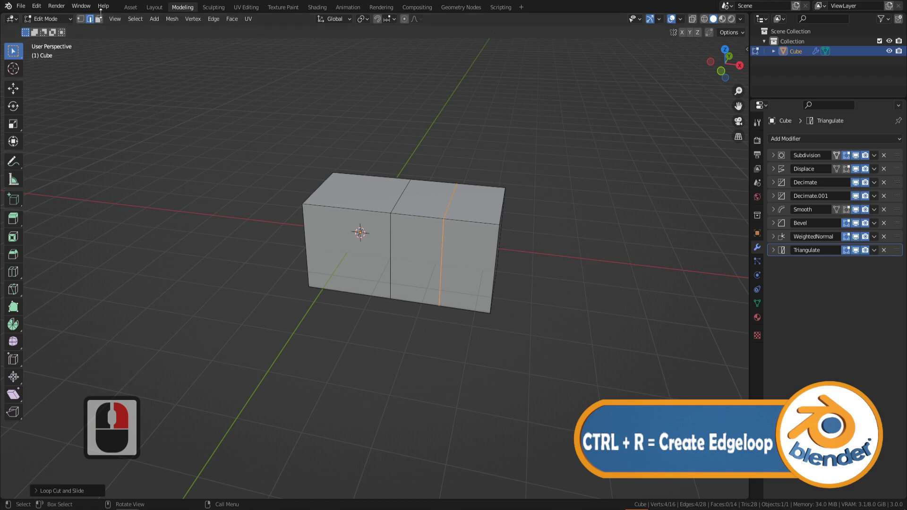
Extrude the top face of the block's outer end section upward to form an L-shaped rock, and view it in Object Mode
{"action": "left_click", "coordinate": [131, 36]}
{"action": "left_click", "coordinate": [462, 206]}
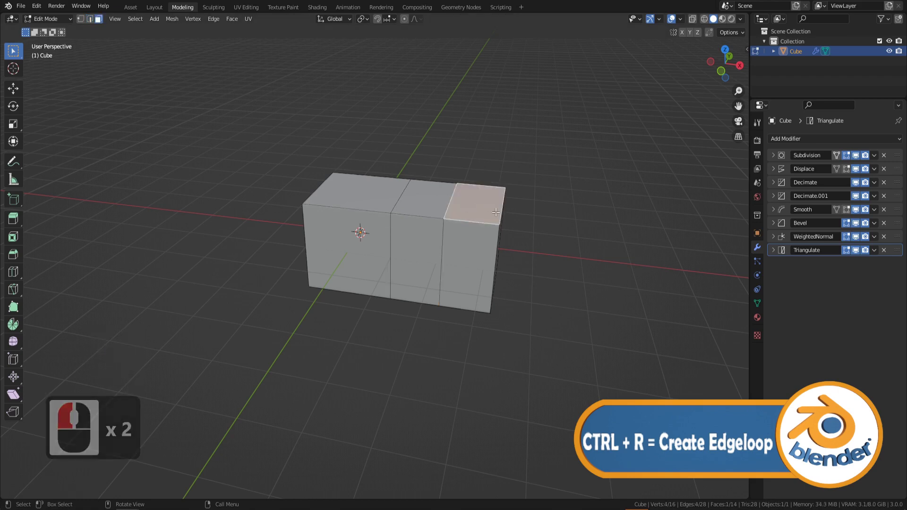
{"action": "key", "text": "e"}
{"action": "left_click", "coordinate": [551, 176]}
{"action": "key", "text": "Tab"}
{"action": "middle_click_drag", "start_coordinate": [478, 217], "coordinate": [417, 178]}
{"action": "scroll", "coordinate": [376, 237], "scroll_direction": "down", "scroll_amount": 3}
{"action": "mouse_move", "coordinate": [376, 236]}
{"action": "middle_mouse_down"}
{"action": "mouse_move", "coordinate": [475, 217]}
{"action": "mouse_move", "coordinate": [387, 248]}
{"action": "middle_mouse_up"}
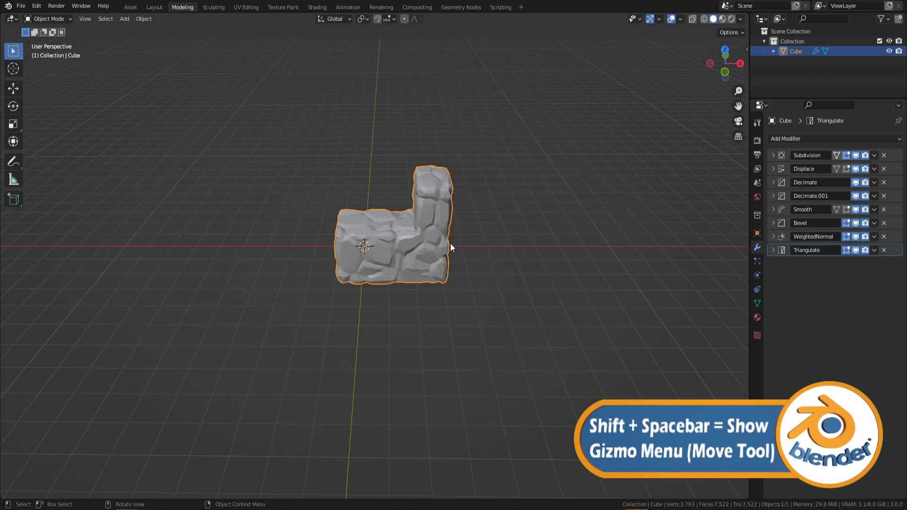
Move the rock along the negative X axis with the Move tool to clear the world origin
{"action": "key", "text": "shift+space"}
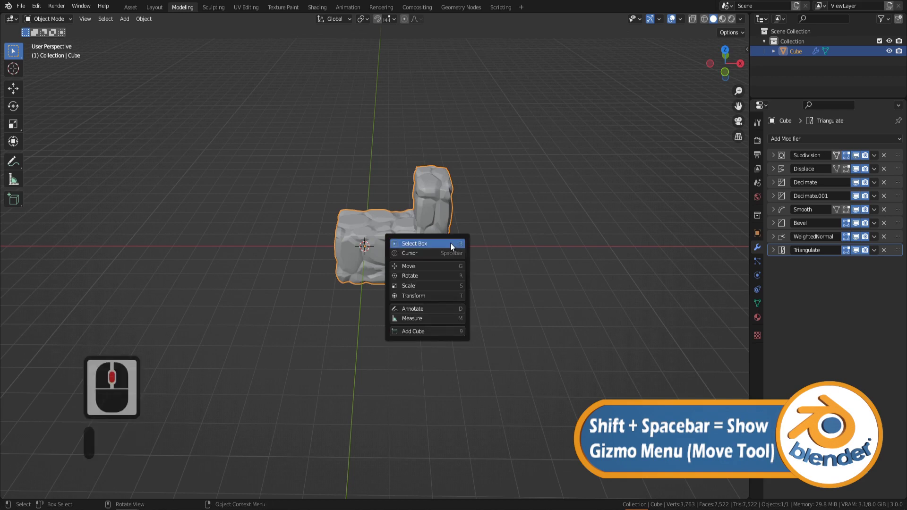
{"action": "left_click", "coordinate": [416, 265]}
{"action": "left_click_drag", "start_coordinate": [399, 242], "coordinate": [176, 246]}
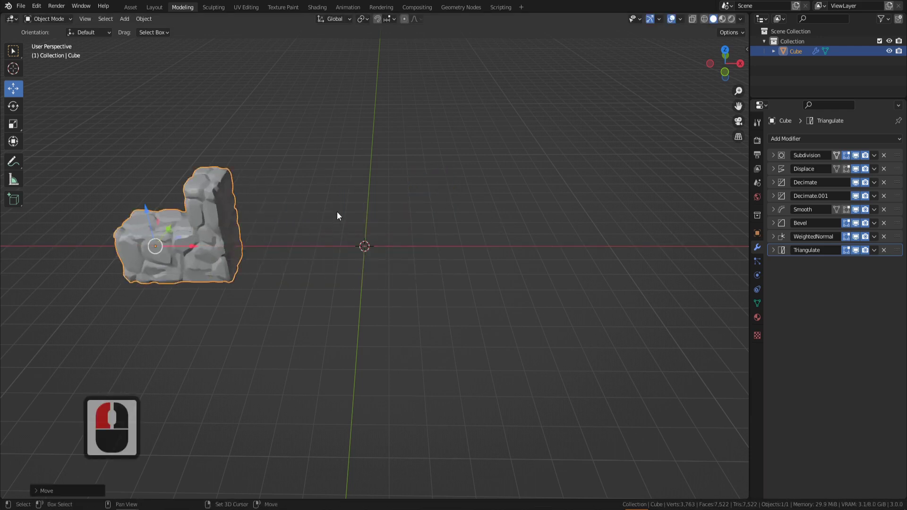
Add a UV sphere at the world origin with 12 segments and 12 rings
{"action": "key", "text": "shift+a"}
{"action": "mouse_move", "coordinate": [336, 212]}
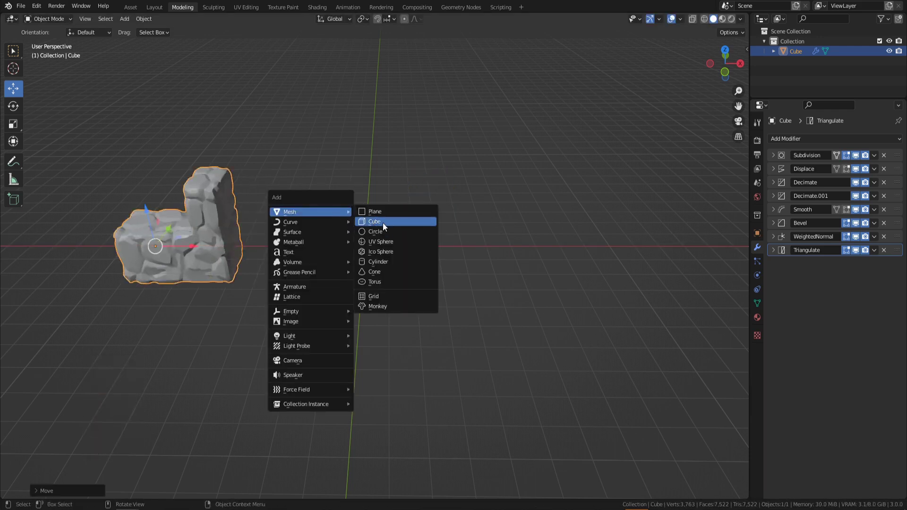
{"action": "left_click", "coordinate": [389, 242]}
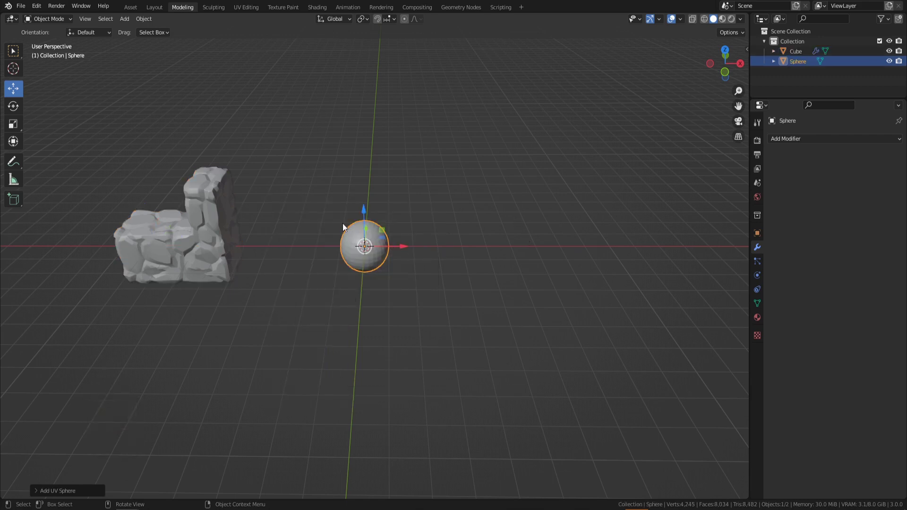
{"action": "left_click", "coordinate": [37, 491]}
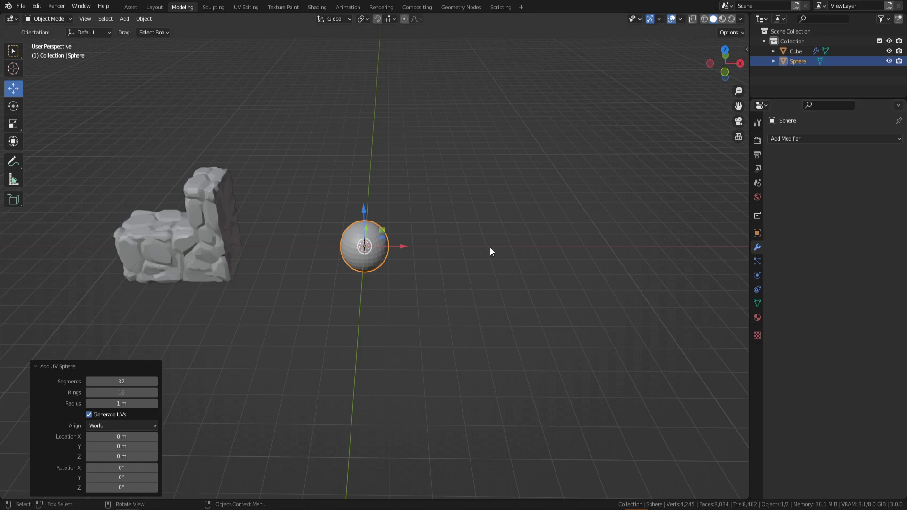
{"action": "left_click", "coordinate": [126, 382]}
{"action": "type", "text": "12"}
{"action": "key", "text": "Tab"}
{"action": "type", "text": "12"}
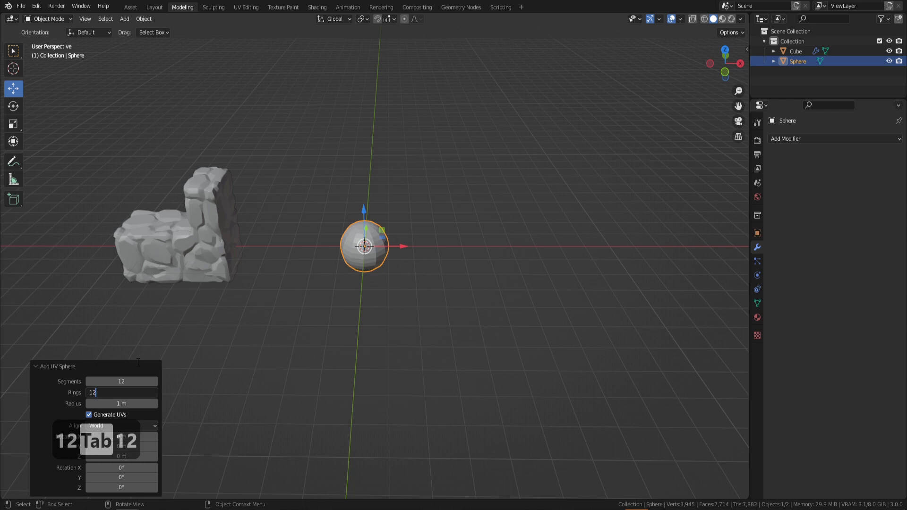
{"action": "key", "text": "Return"}
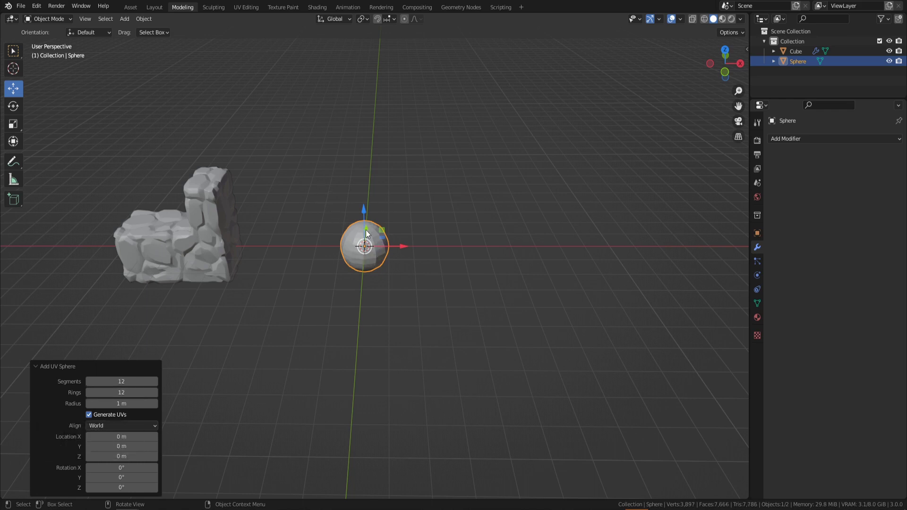
Join the sphere into the L-shaped rock object, keeping the rock active so its modifier stack applies to both
{"action": "left_click", "coordinate": [206, 215], "text": "shift"}
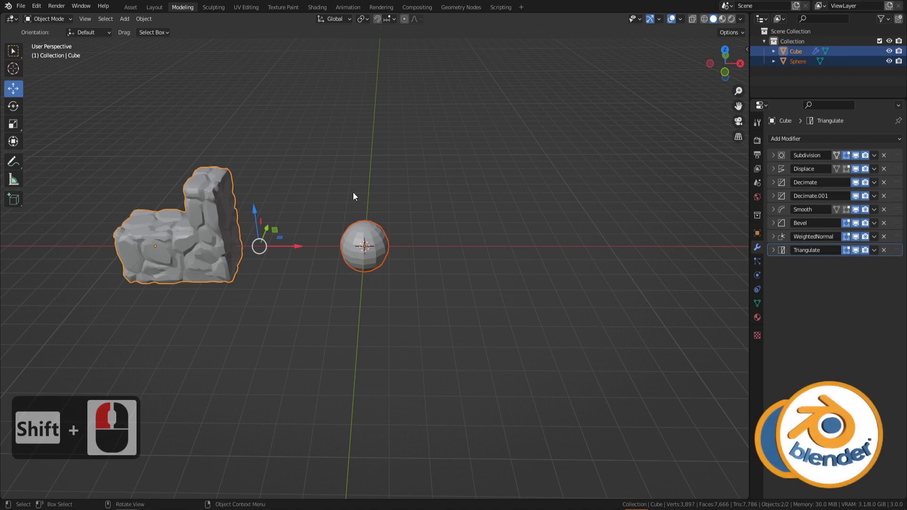
{"action": "key", "text": "ctrl+j"}
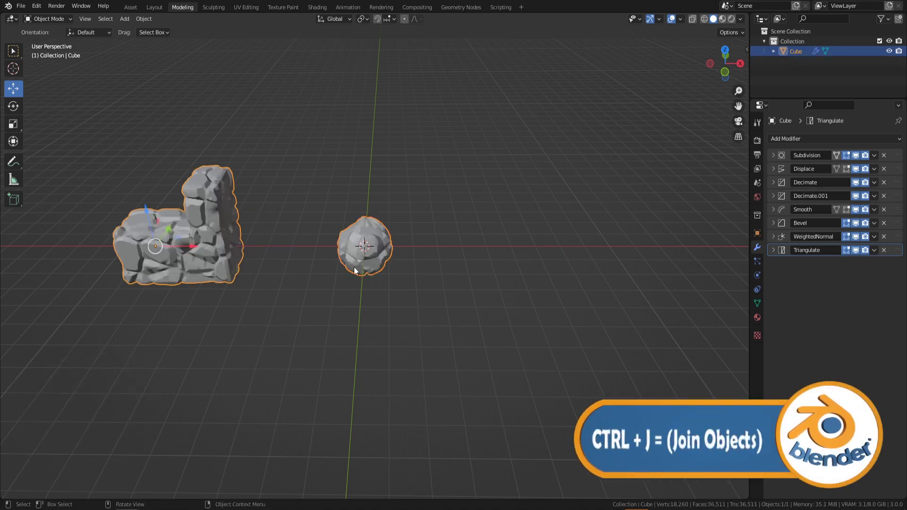
{"action": "mouse_move", "coordinate": [359, 264]}
{"action": "middle_mouse_down"}
{"action": "mouse_move", "coordinate": [382, 277]}
{"action": "mouse_move", "coordinate": [368, 254]}
{"action": "middle_mouse_up"}
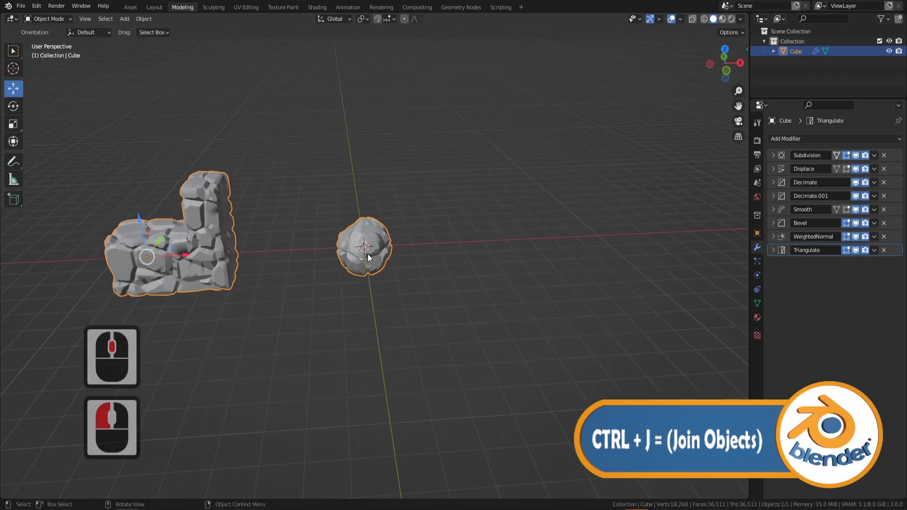
In Edit Mode, select the whole connected sphere mesh and scale it up uniformly by about 2.76
{"action": "key", "text": "Tab"}
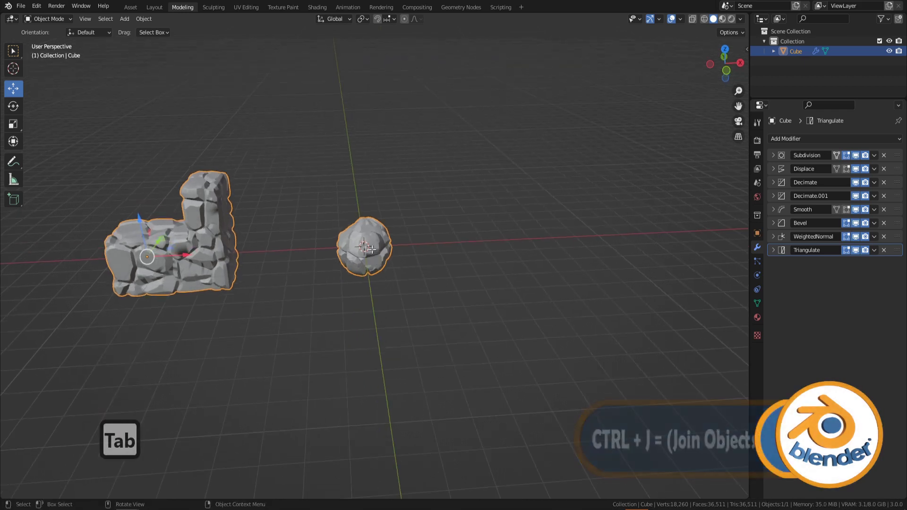
{"action": "left_click", "coordinate": [372, 249]}
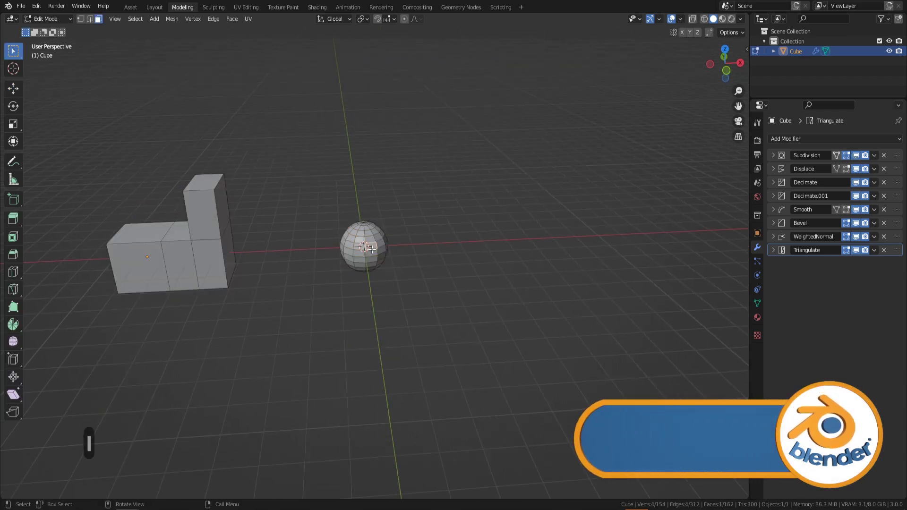
{"action": "key", "text": "l"}
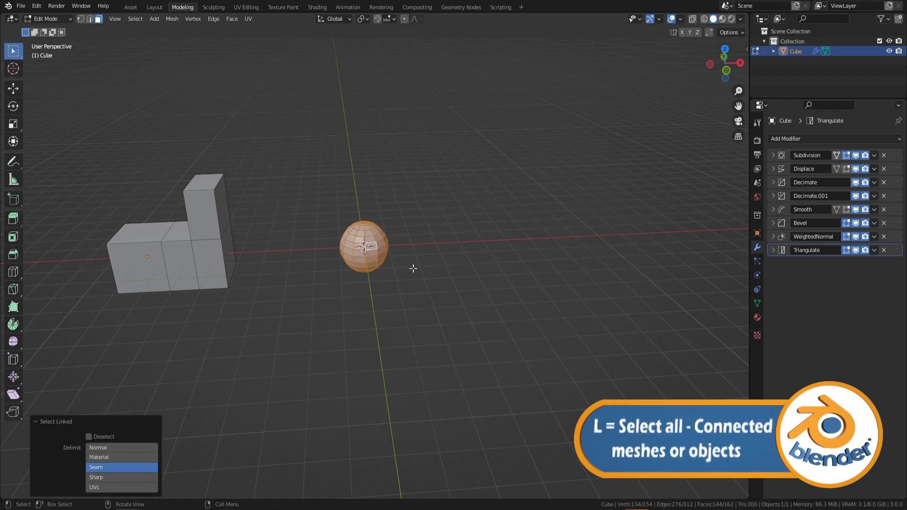
{"action": "key", "text": "s"}
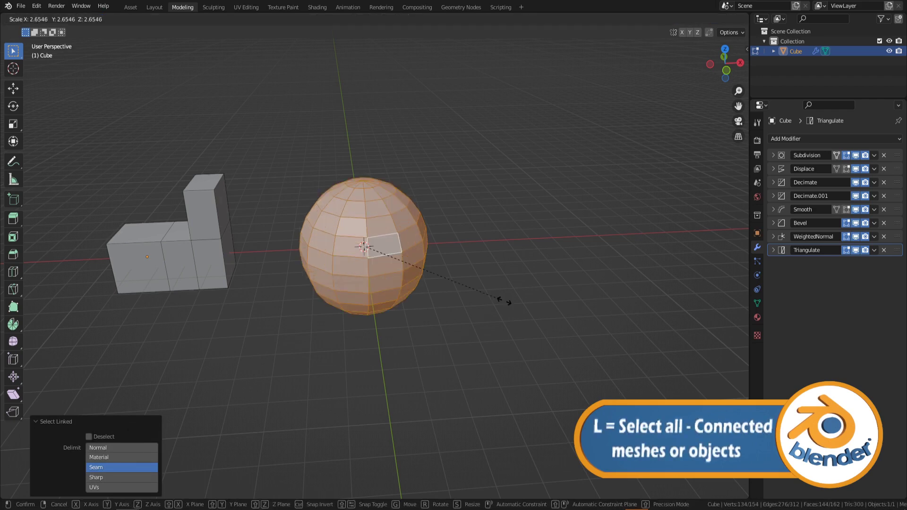
{"action": "left_click", "coordinate": [505, 301]}
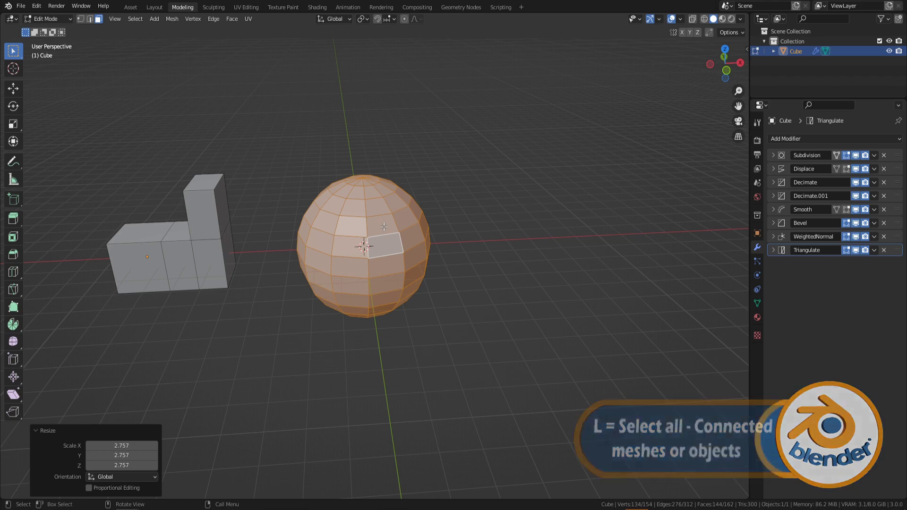
Separate the selected sphere mesh into its own object and inspect both rocks in Object Mode
{"action": "key", "text": "p"}
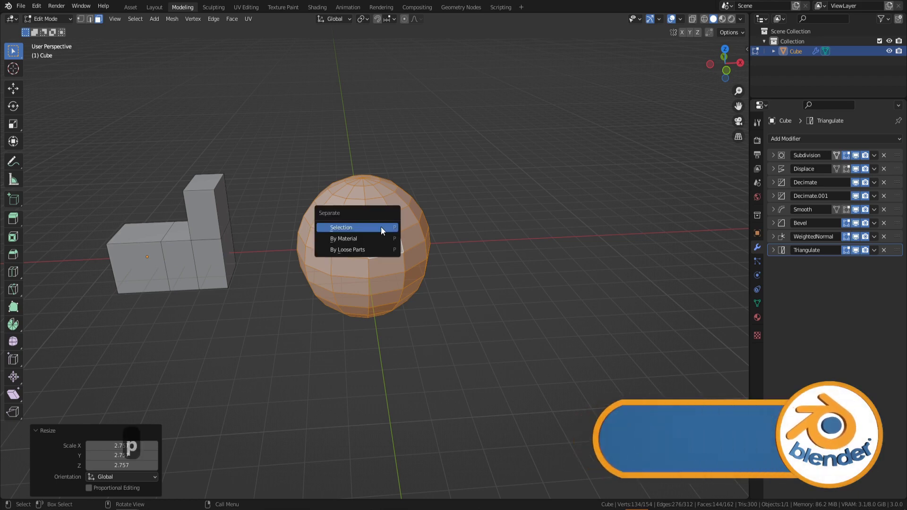
{"action": "left_click", "coordinate": [359, 227]}
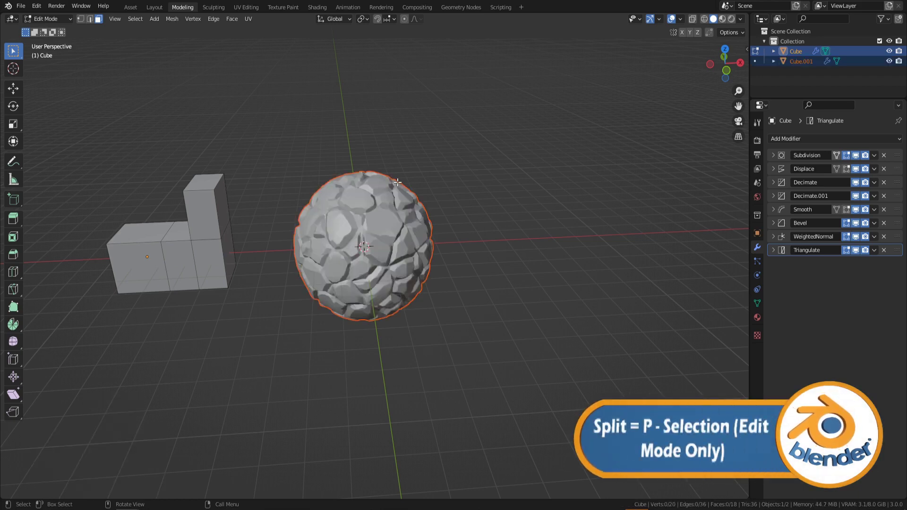
{"action": "key", "text": "Tab"}
{"action": "middle_click_drag", "start_coordinate": [408, 260], "coordinate": [430, 249]}
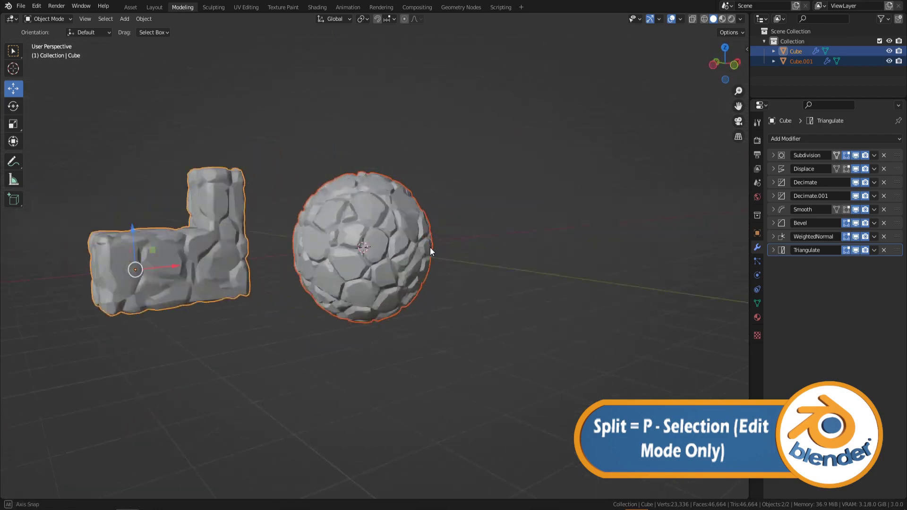
{"action": "scroll", "coordinate": [409, 247], "scroll_direction": "up", "scroll_amount": 2}
{"action": "scroll", "coordinate": [410, 254], "scroll_direction": "down", "scroll_amount": 3}
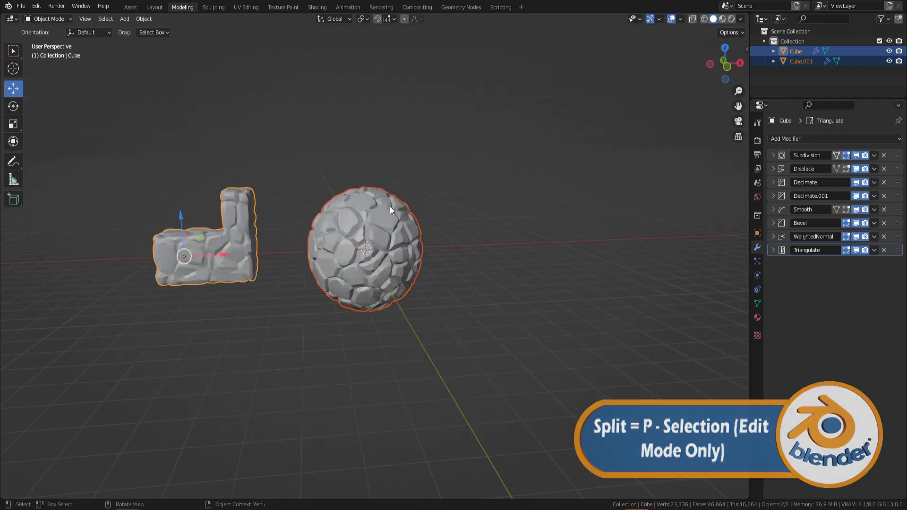
Delete the L-shaped rock object, keeping only the spherical rock
{"action": "middle_click_drag", "start_coordinate": [375, 265], "coordinate": [309, 188]}
{"action": "left_click", "coordinate": [244, 241]}
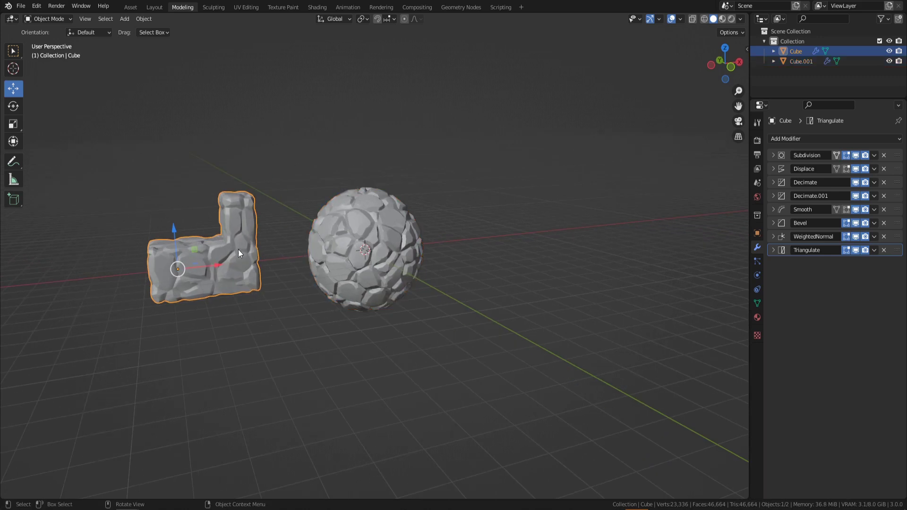
{"action": "key", "text": "Delete"}
Apply all transforms to the spherical rock and set its origin to geometry
{"action": "left_click", "coordinate": [359, 246]}
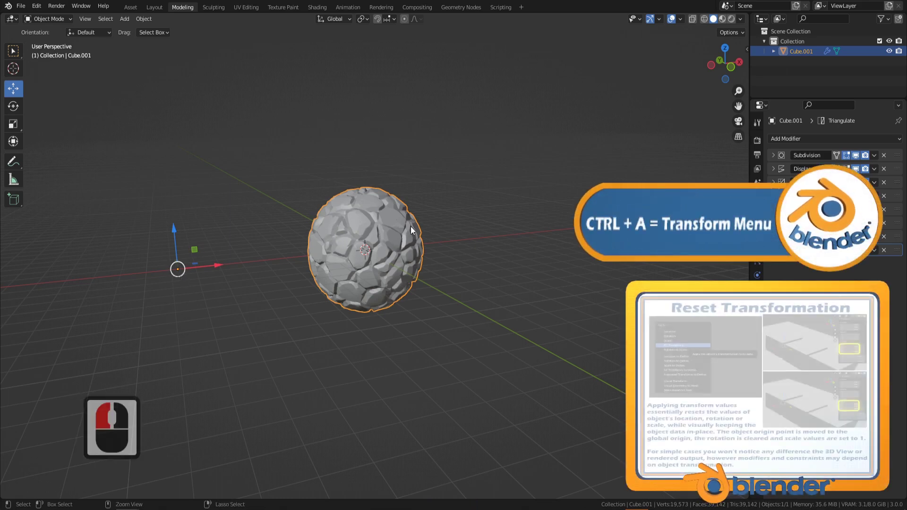
{"action": "key", "text": "ctrl+a"}
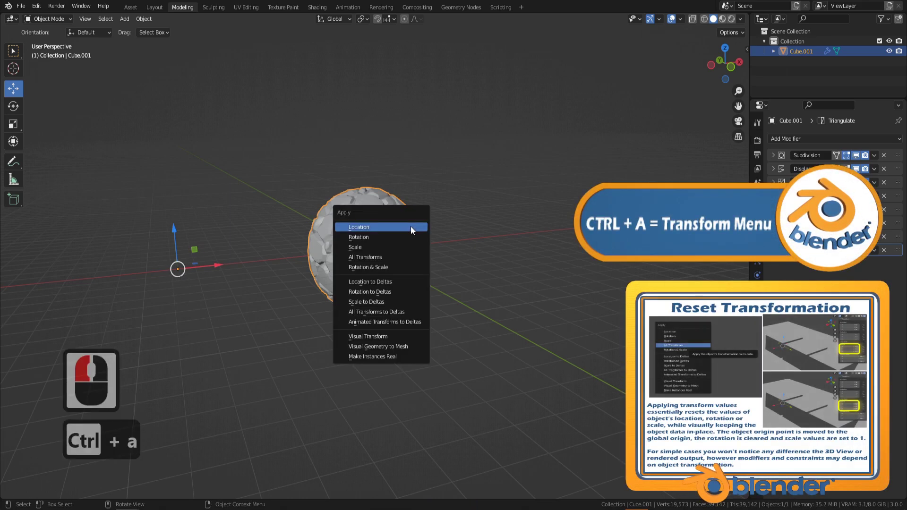
{"action": "left_click", "coordinate": [367, 256]}
{"action": "right_click", "coordinate": [444, 242]}
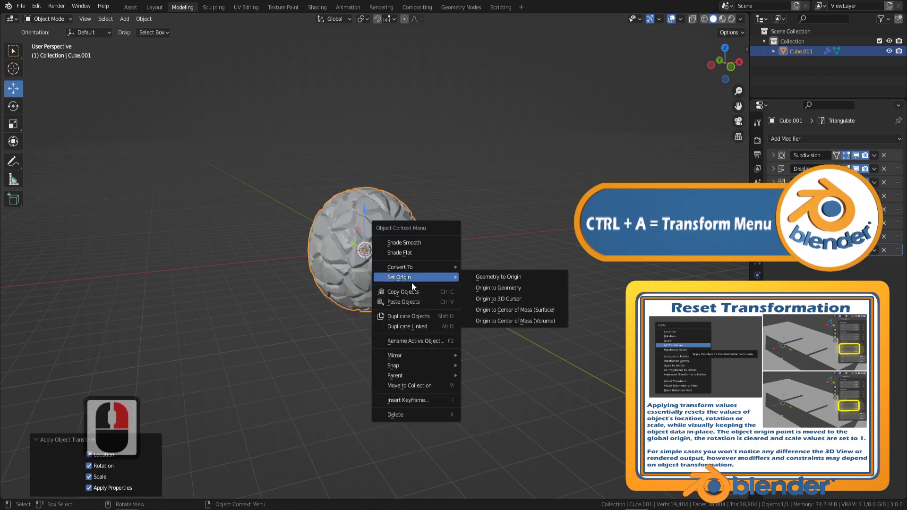
{"action": "right_click", "coordinate": [440, 273]}
{"action": "left_click", "coordinate": [412, 307]}
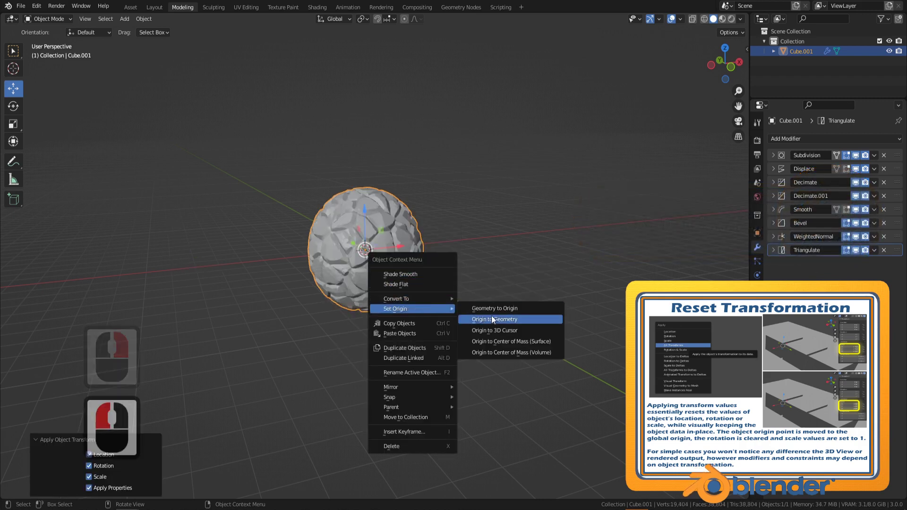
{"action": "left_click", "coordinate": [481, 313]}
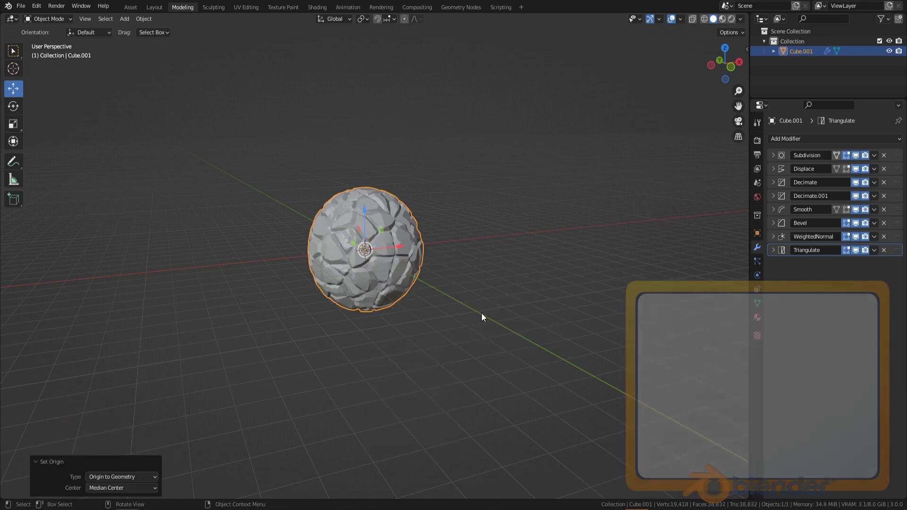
Move the spherical rock up about 2.16 m along the Z axis
{"action": "scroll", "coordinate": [402, 214], "scroll_direction": "down", "scroll_amount": 3}
{"action": "left_click_drag", "start_coordinate": [367, 214], "coordinate": [368, 181]}
{"action": "middle_click_drag", "start_coordinate": [479, 209], "coordinate": [458, 227]}
{"action": "scroll", "coordinate": [458, 227], "scroll_direction": "up", "scroll_amount": 2}
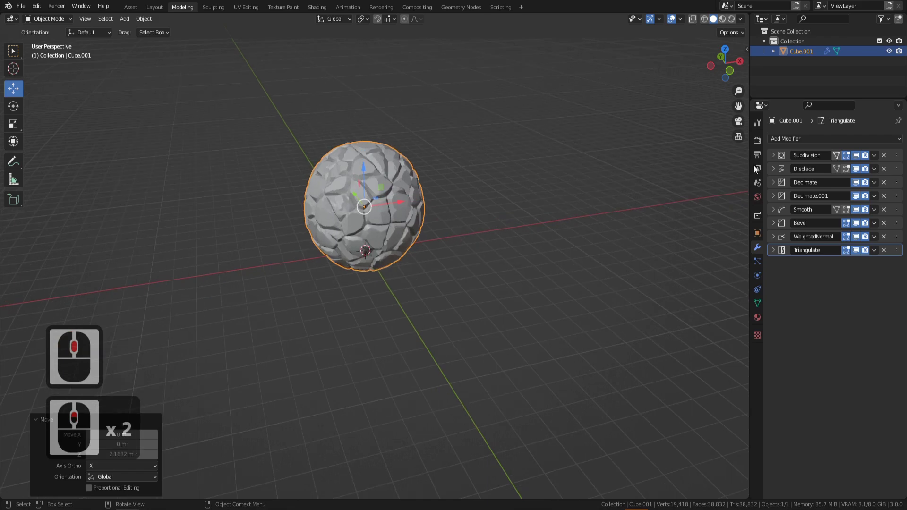
Set the render engine to Cycles with GPU Compute as the device, and enable viewport denoising
{"action": "left_click", "coordinate": [757, 141]}
{"action": "left_click", "coordinate": [851, 138]}
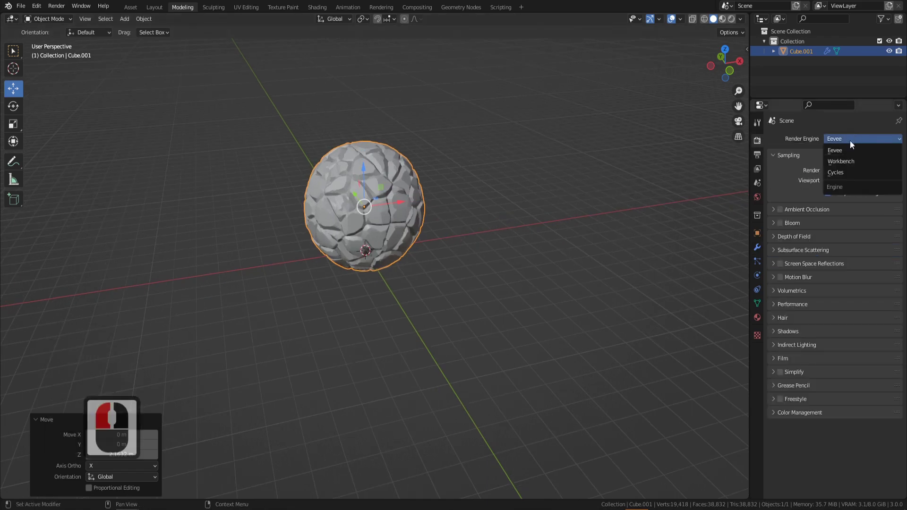
{"action": "left_click", "coordinate": [846, 172]}
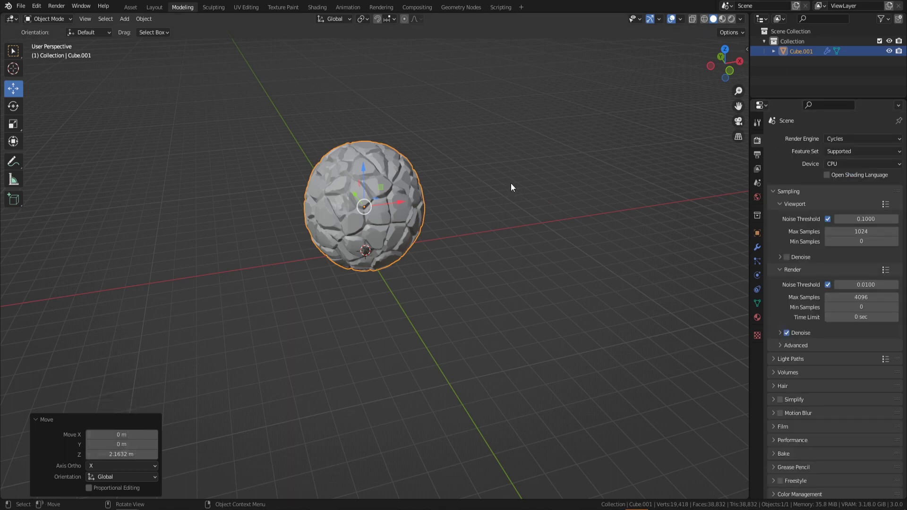
{"action": "left_click", "coordinate": [846, 165]}
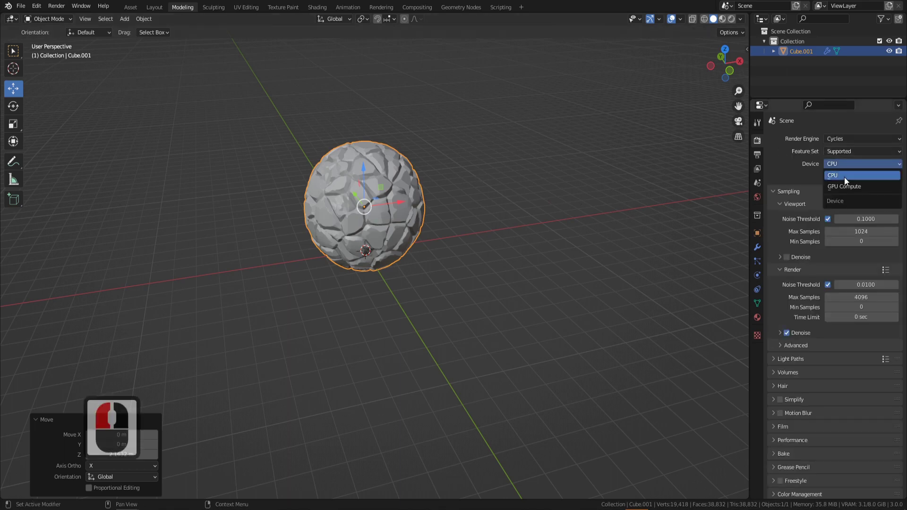
{"action": "left_click", "coordinate": [844, 187]}
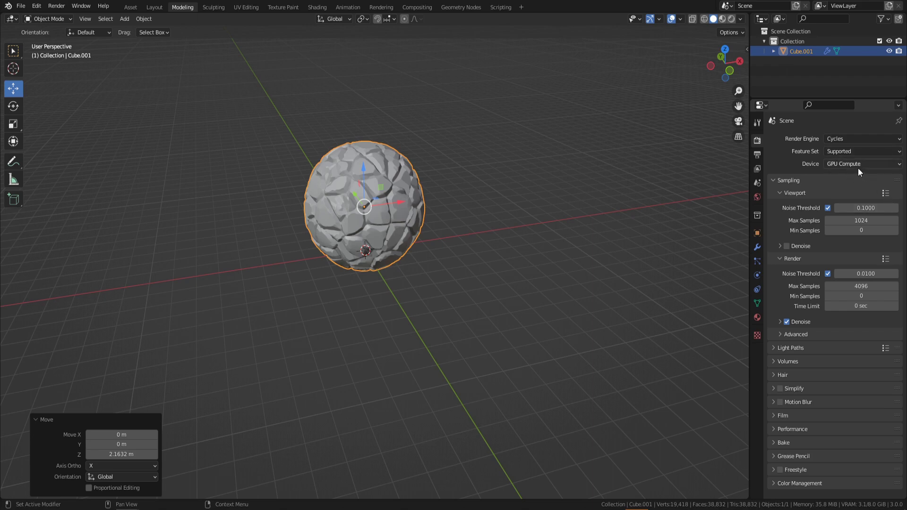
{"action": "left_click", "coordinate": [787, 246]}
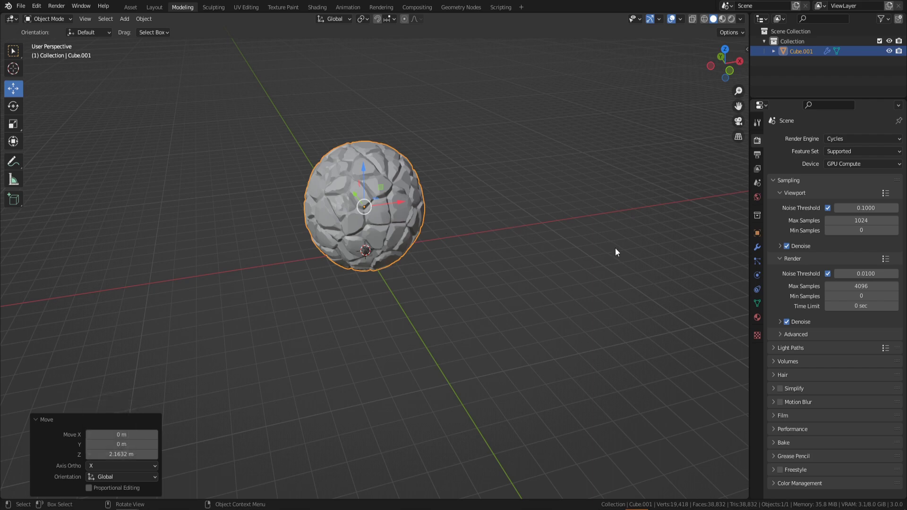
Switch the viewport to Rendered shading and view the spherical rock from around its side
{"action": "middle_click_drag", "start_coordinate": [616, 248], "coordinate": [410, 210]}
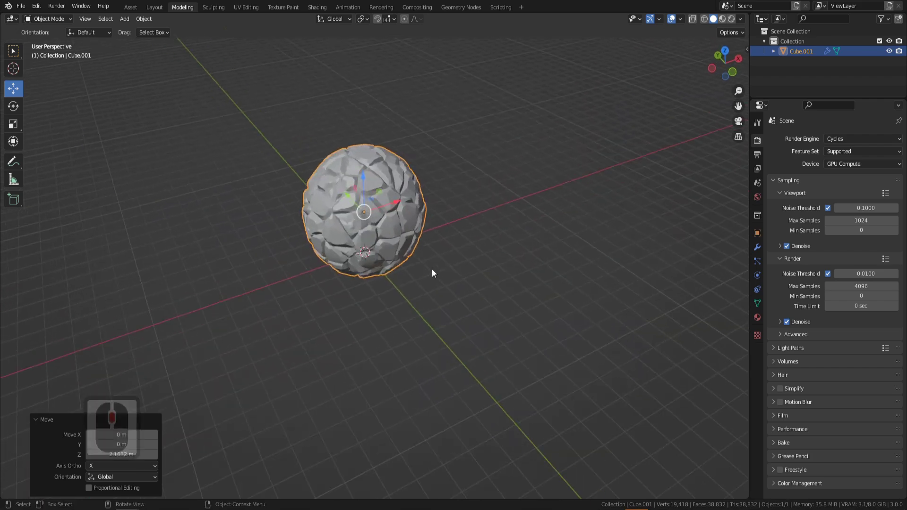
{"action": "left_click", "coordinate": [731, 19]}
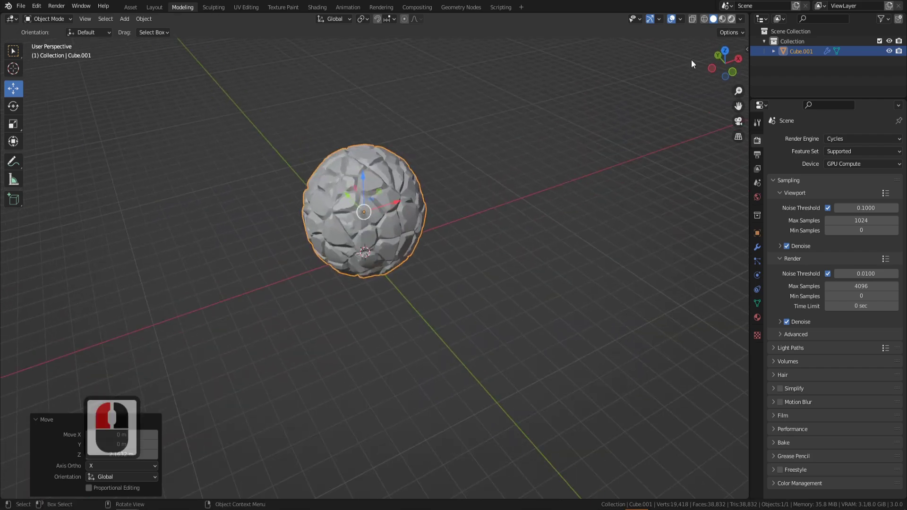
{"action": "middle_click_drag", "start_coordinate": [449, 289], "coordinate": [278, 201]}
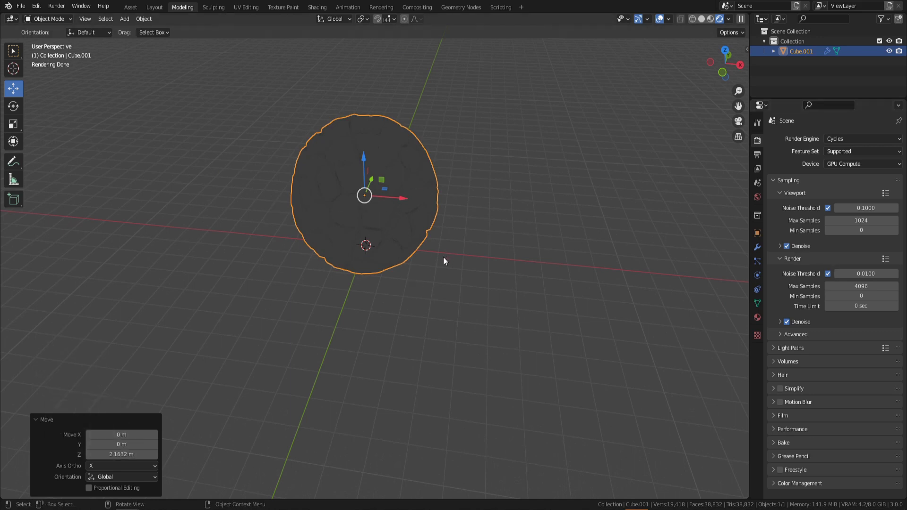
{"action": "scroll", "coordinate": [444, 261], "scroll_direction": "down", "scroll_amount": 1}
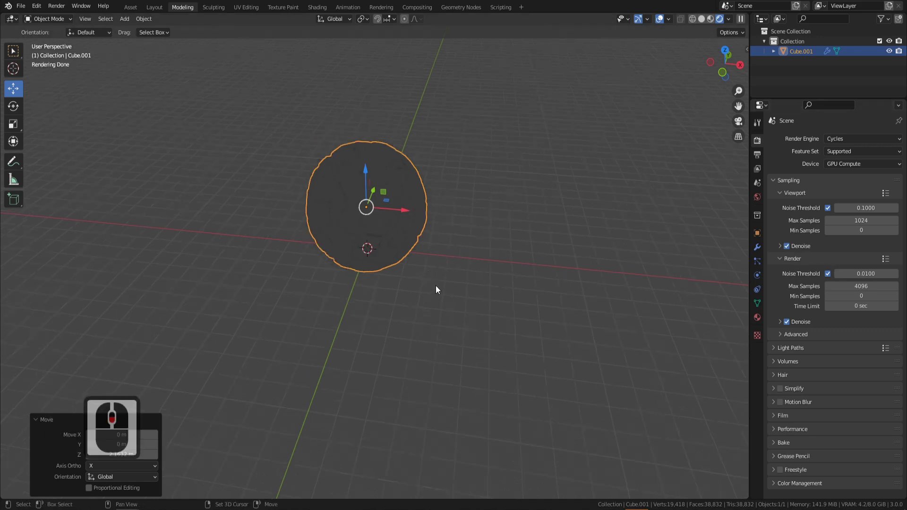
Add a plane at the world origin beneath the rock and scale it up uniformly to about 10.99
{"action": "key", "text": "shift+a"}
{"action": "mouse_move", "coordinate": [436, 285]}
{"action": "left_click", "coordinate": [497, 287]}
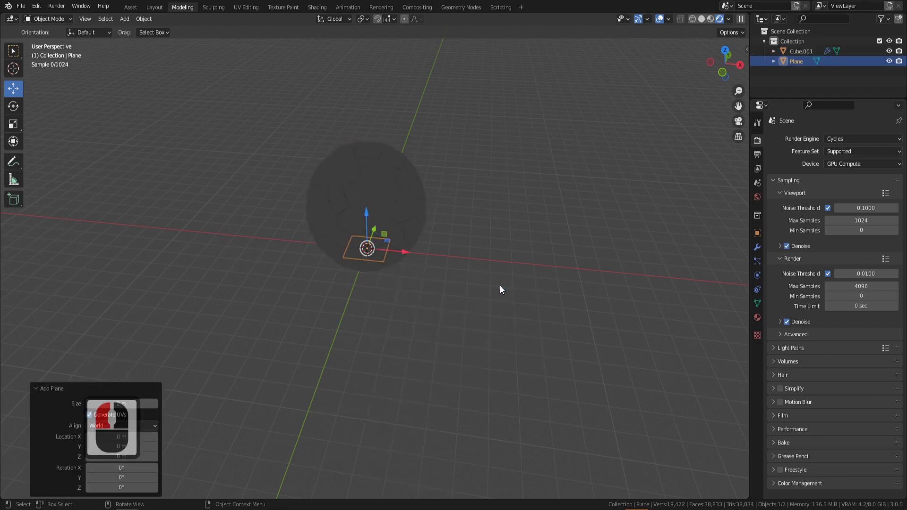
{"action": "key", "text": "s"}
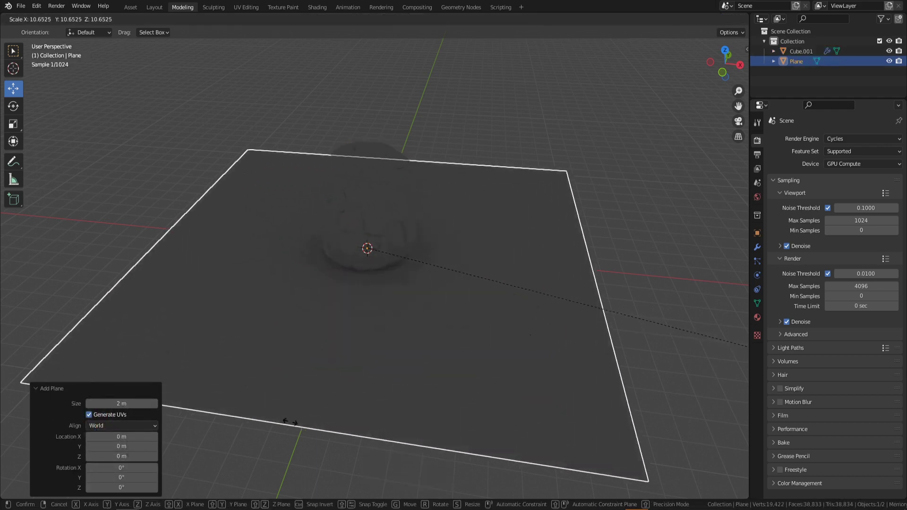
{"action": "left_click", "coordinate": [286, 425]}
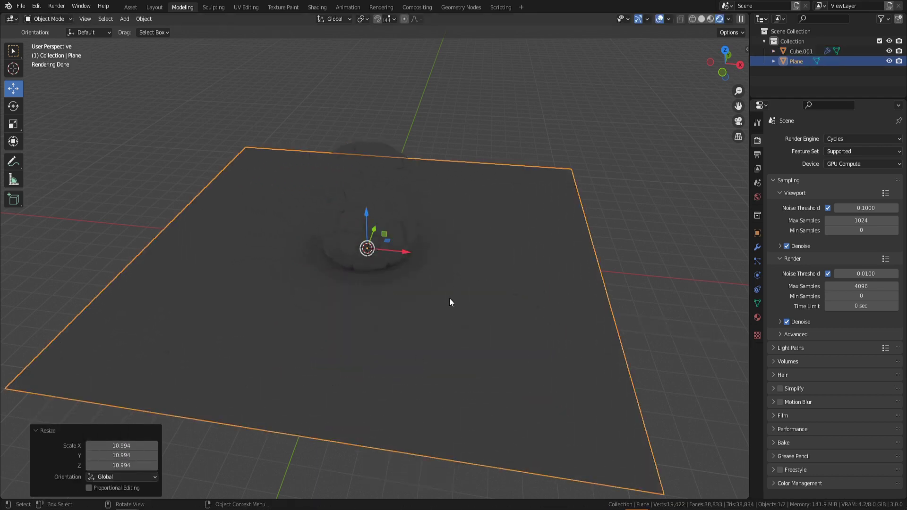
Add a Sun light to the scene
{"action": "key", "text": "shift+a"}
{"action": "mouse_move", "coordinate": [449, 298]}
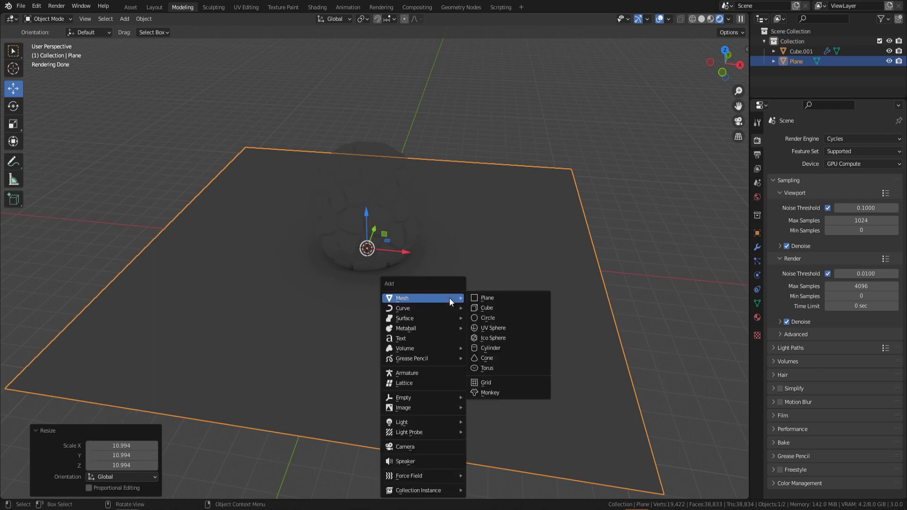
{"action": "double_click", "coordinate": [427, 423]}
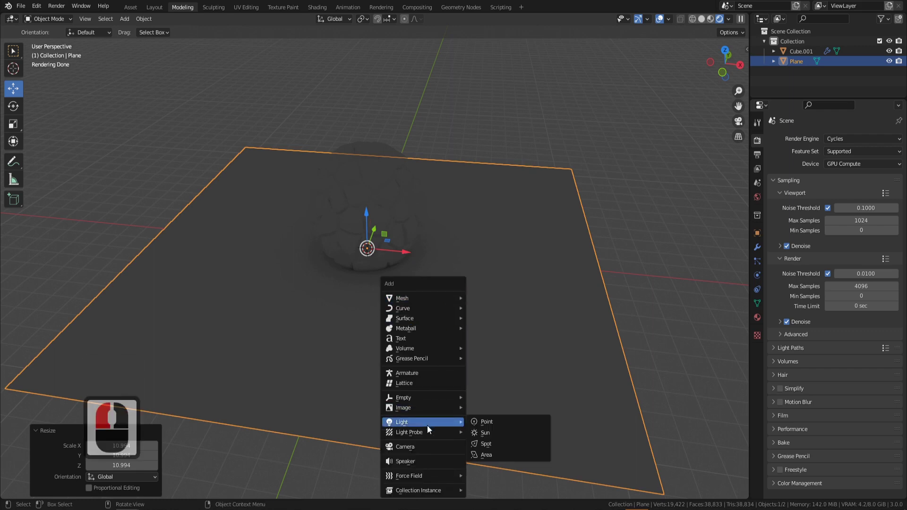
{"action": "left_click", "coordinate": [502, 431]}
Move the Sun light about -11.34 m along the Y axis and raise it about 11 m along Z
{"action": "scroll", "coordinate": [472, 285], "scroll_direction": "down", "scroll_amount": 3}
{"action": "middle_click_drag", "start_coordinate": [472, 284], "coordinate": [421, 253]}
{"action": "key", "text": "g"}
{"action": "key", "text": "y"}
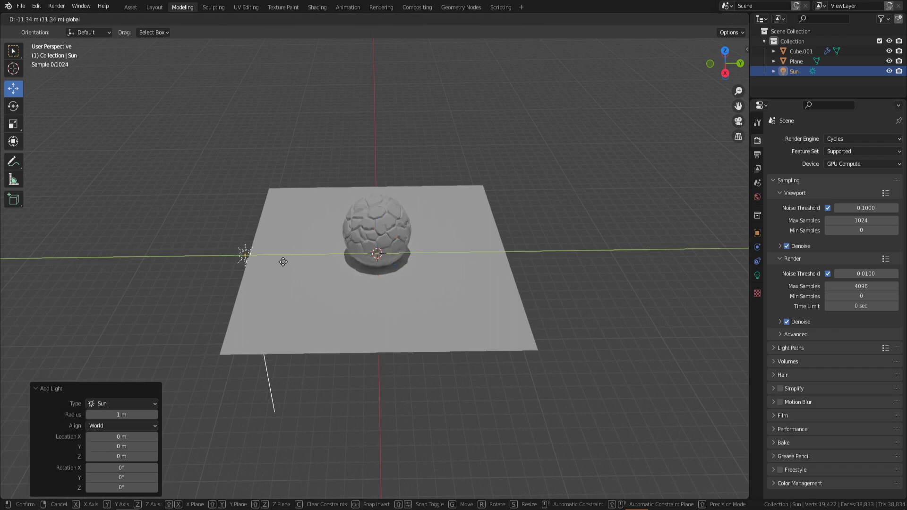
{"action": "left_click", "coordinate": [283, 262]}
{"action": "left_click_drag", "start_coordinate": [243, 228], "coordinate": [220, 99]}
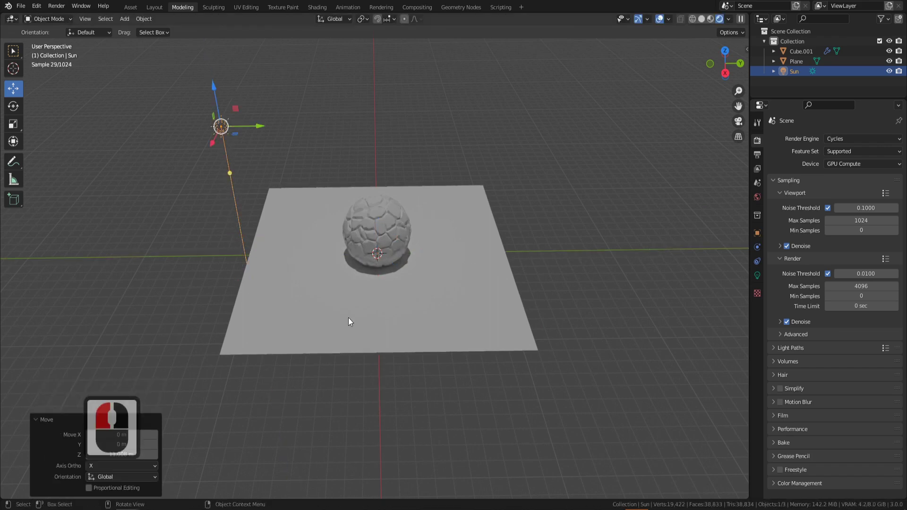
Rotate the Sun light about the global X axis so that it points toward the rock
{"action": "key", "text": "r"}
{"action": "key", "text": "y"}
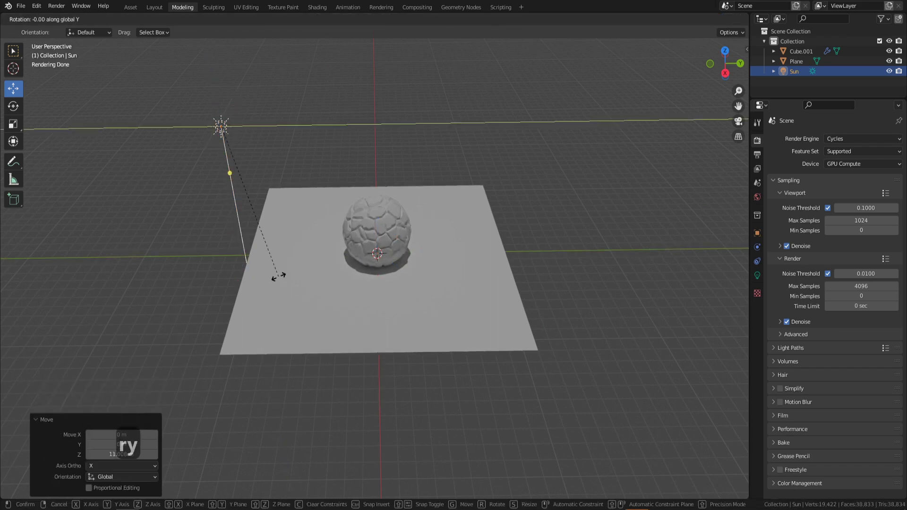
{"action": "key", "text": "x"}
{"action": "left_click", "coordinate": [408, 272]}
Rotate the Sun light about 36.7° around the global Z axis
{"action": "middle_click_drag", "start_coordinate": [407, 272], "coordinate": [502, 327]}
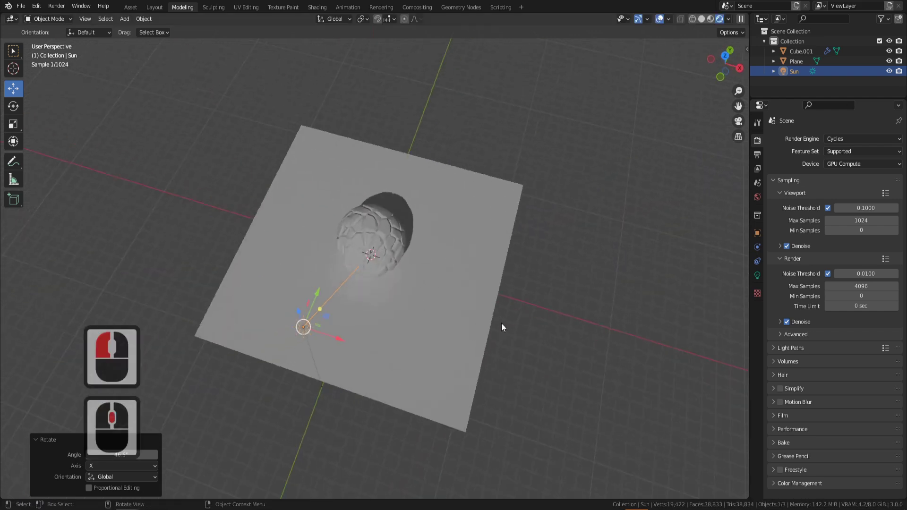
{"action": "key", "text": "r"}
{"action": "key", "text": "z"}
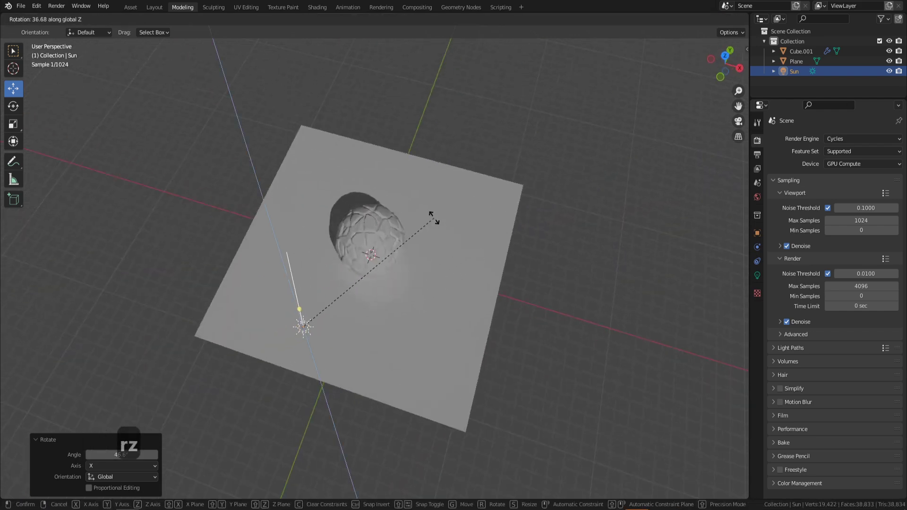
{"action": "left_click", "coordinate": [434, 217]}
Select the spherical rock and create a new material for it
{"action": "middle_click_drag", "start_coordinate": [415, 300], "coordinate": [483, 252]}
{"action": "scroll", "coordinate": [358, 256], "scroll_direction": "up", "scroll_amount": 5}
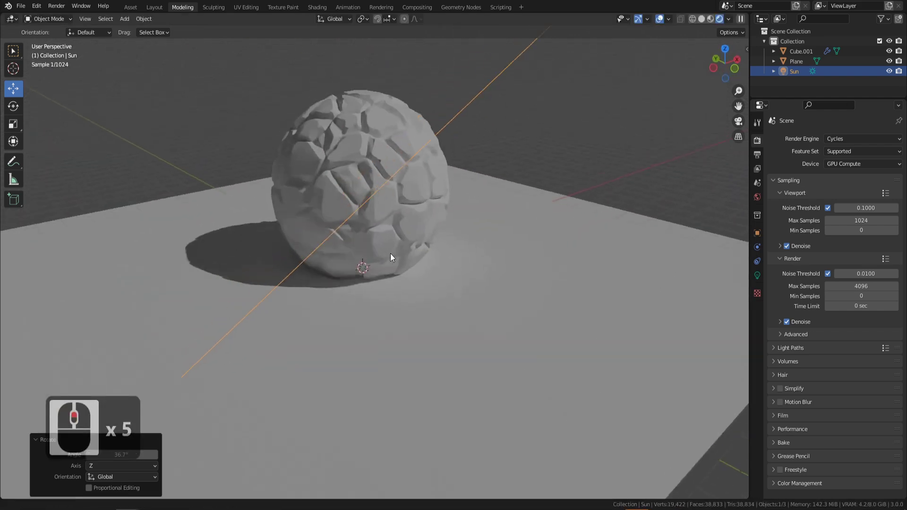
{"action": "middle_click_drag", "start_coordinate": [390, 254], "coordinate": [392, 202], "text": "shift"}
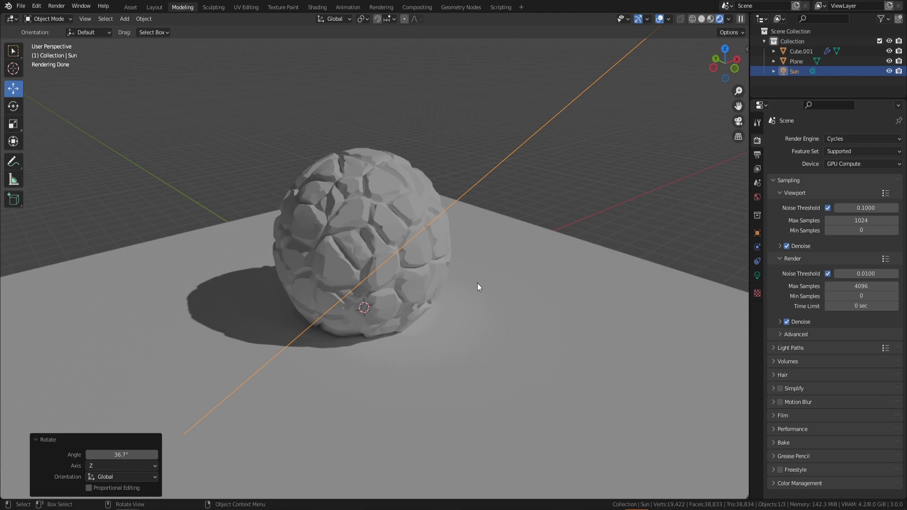
{"action": "left_click", "coordinate": [429, 275]}
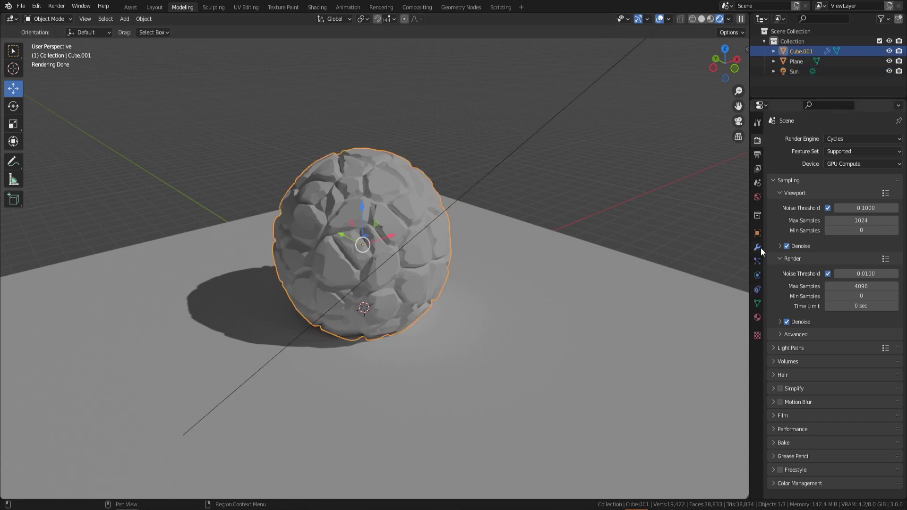
{"action": "left_click", "coordinate": [757, 318]}
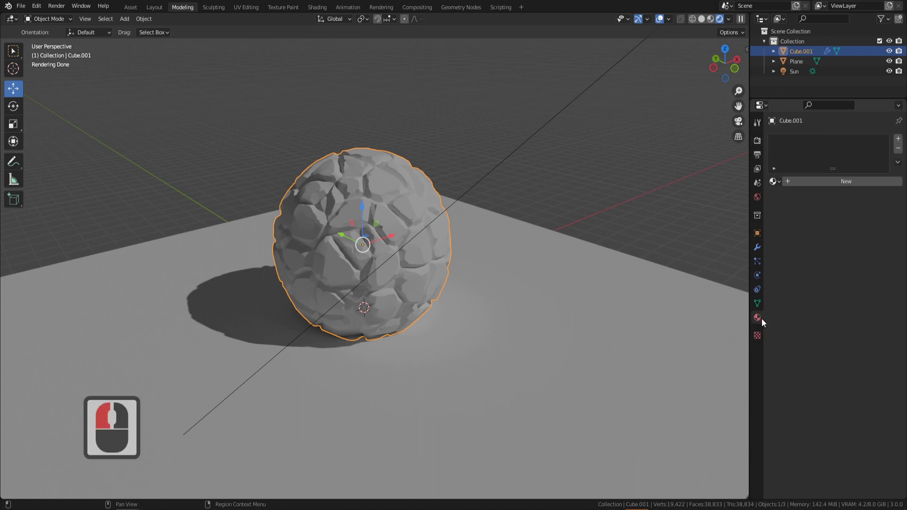
{"action": "left_click", "coordinate": [846, 182]}
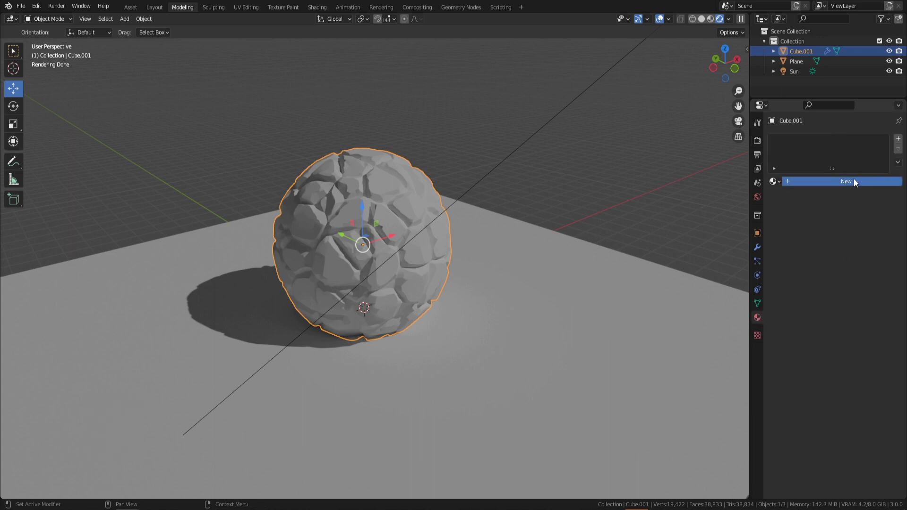
{"action": "left_click", "coordinate": [828, 182]}
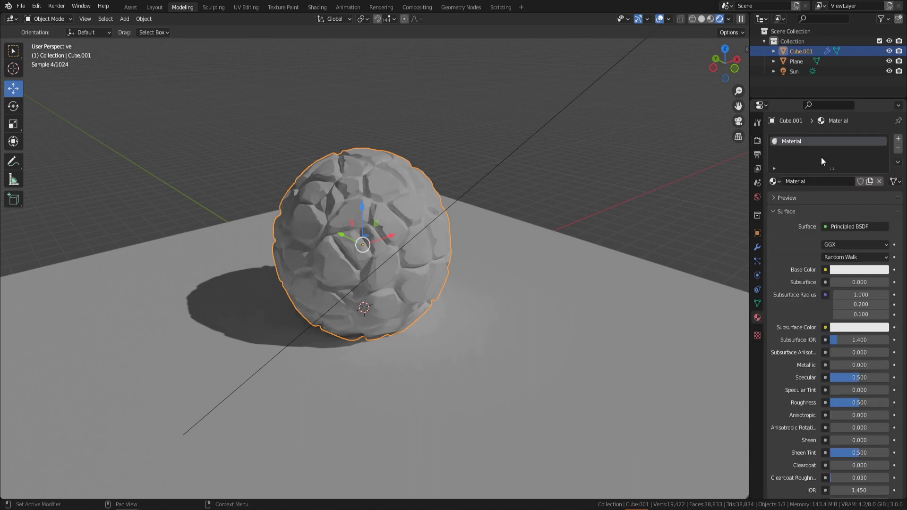
Rename the rock's new material as Stylized Rocks
{"action": "double_click", "coordinate": [805, 137]}
{"action": "type", "text": "S"}
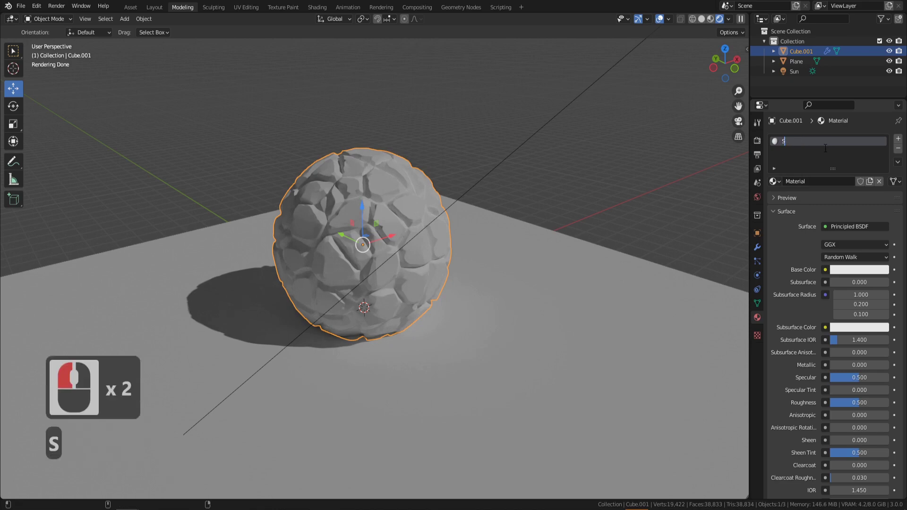
{"action": "type", "text": "tylized Rocks"}
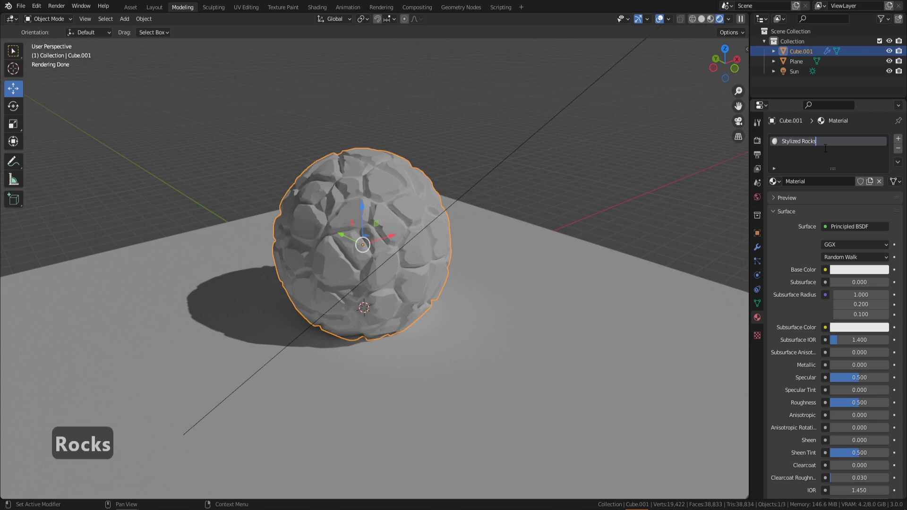
{"action": "key", "text": "Return"}
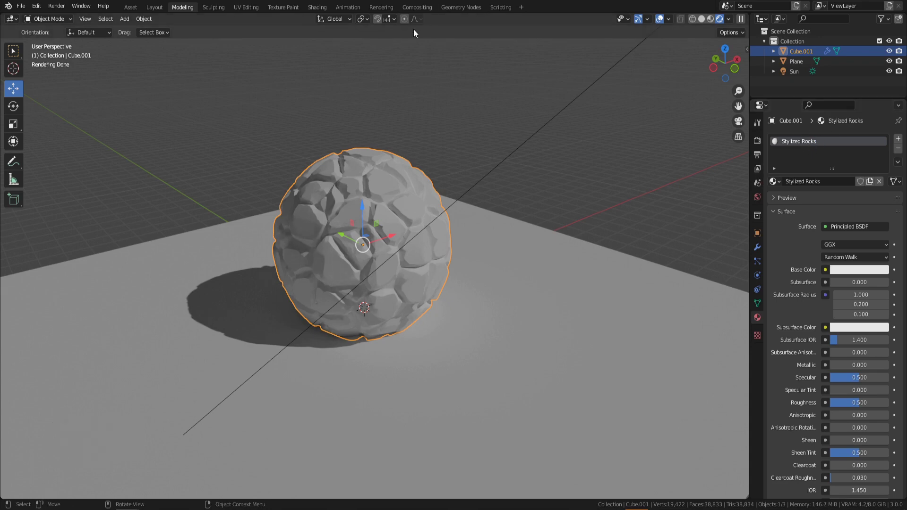
Switch to the Shading workspace and set its 3D viewport to Rendered shading, viewing the rock up close
{"action": "left_click", "coordinate": [573, 141]}
{"action": "key", "text": "ctrl+Page_Down"}
{"action": "key", "text": "ctrl+Page_Down"}
{"action": "key", "text": "ctrl+Page_Down"}
{"action": "key", "text": "ctrl+Page_Down"}
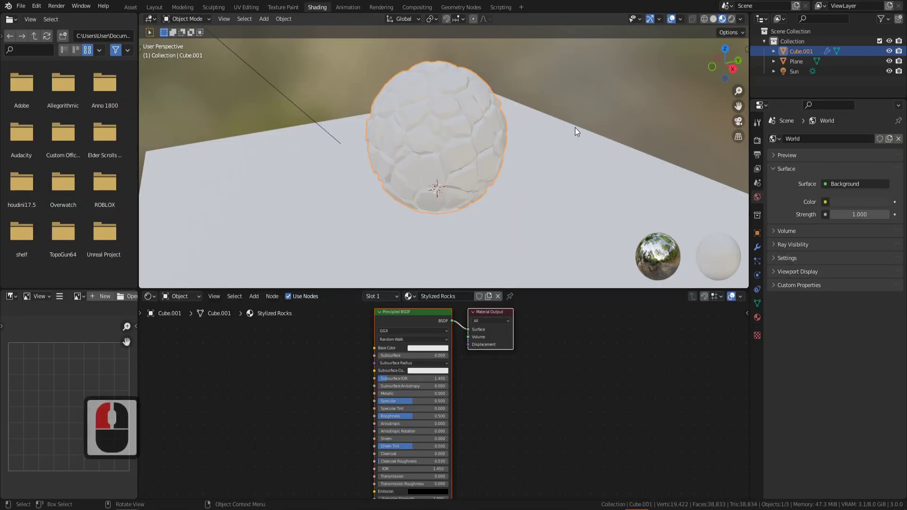
{"action": "left_click", "coordinate": [732, 19]}
{"action": "middle_click_drag", "start_coordinate": [445, 174], "coordinate": [537, 163]}
{"action": "scroll", "coordinate": [525, 174], "scroll_direction": "up", "scroll_amount": 2}
Add an Ambient Occlusion node to the Stylized Rocks material, well before the Principled BSDF node
{"action": "scroll", "coordinate": [438, 378], "scroll_direction": "down", "scroll_amount": 11}
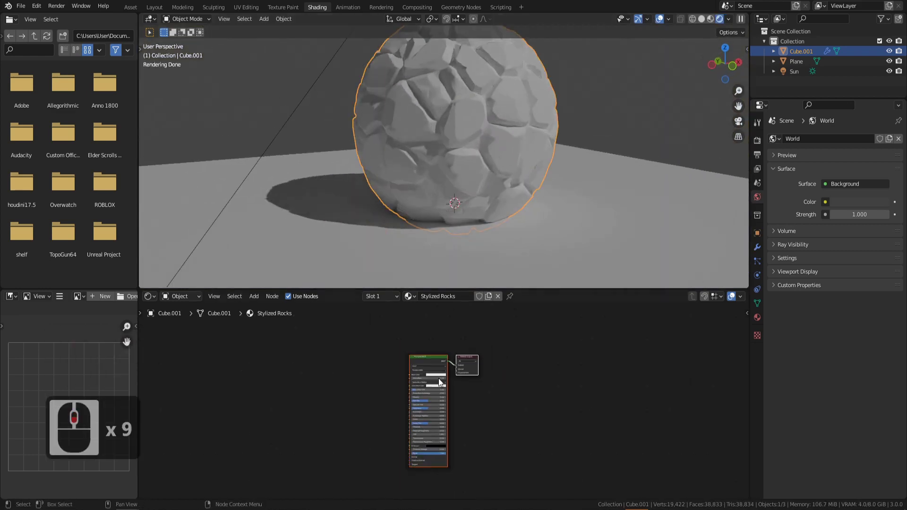
{"action": "middle_click_drag", "start_coordinate": [469, 390], "coordinate": [500, 387]}
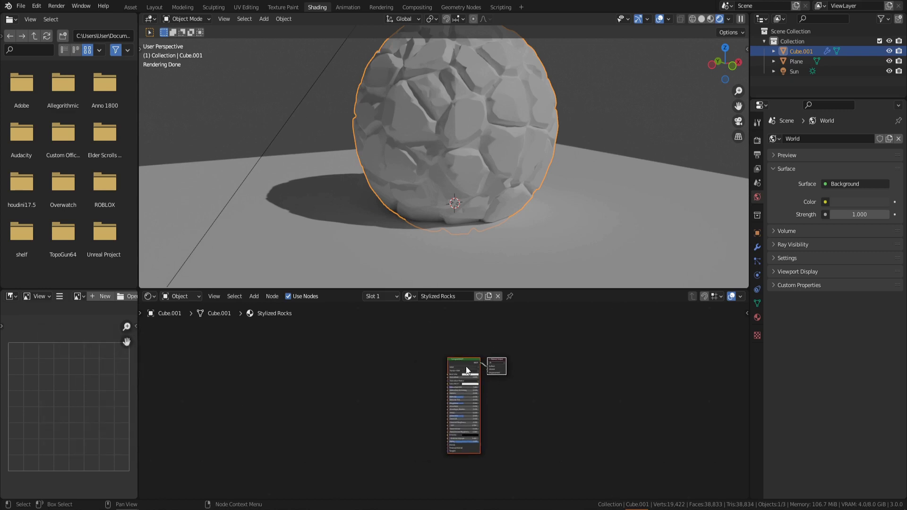
{"action": "middle_click_drag", "start_coordinate": [382, 364], "coordinate": [543, 366]}
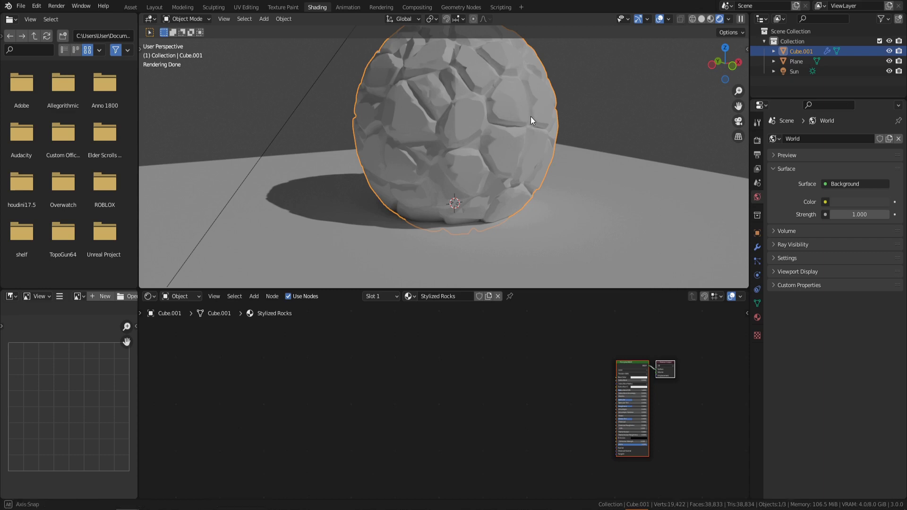
{"action": "middle_click_drag", "start_coordinate": [531, 116], "coordinate": [486, 89]}
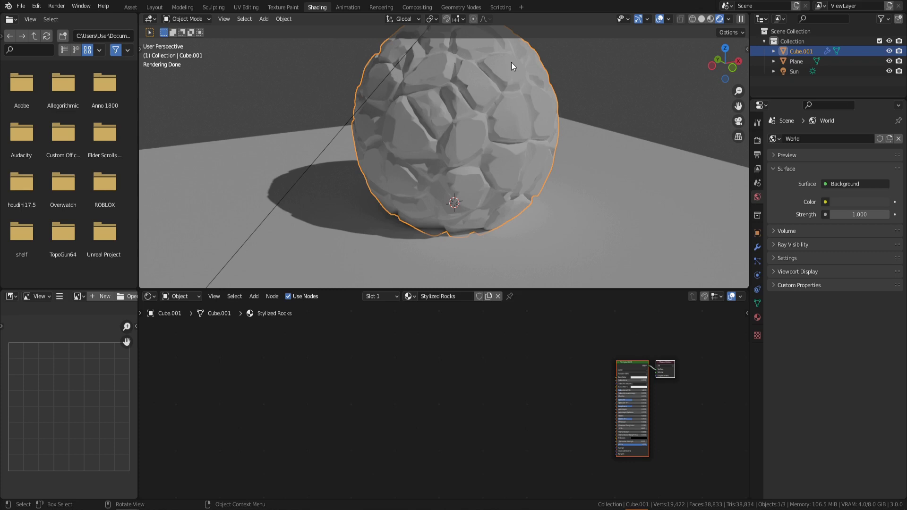
{"action": "left_click", "coordinate": [363, 396]}
{"action": "left_click", "coordinate": [352, 371]}
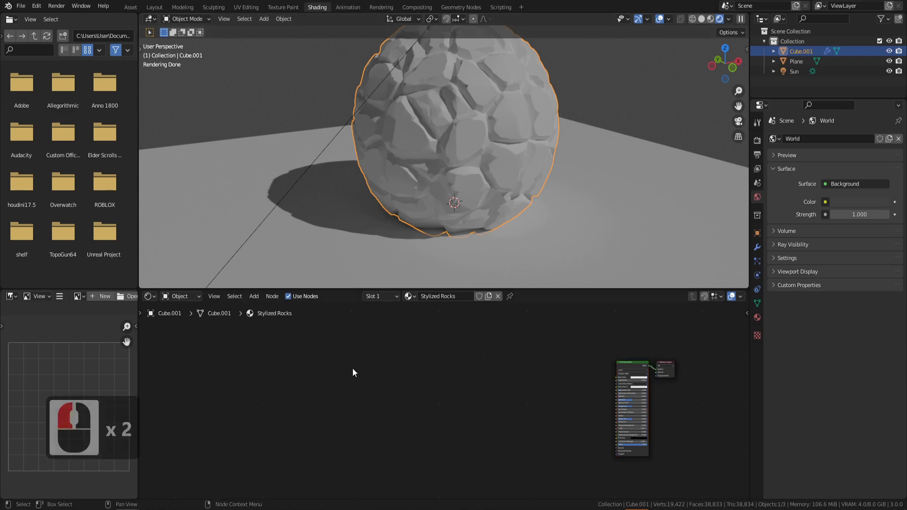
{"action": "middle_click_drag", "start_coordinate": [353, 371], "coordinate": [352, 397], "text": "shift"}
{"action": "key", "text": "shift+a"}
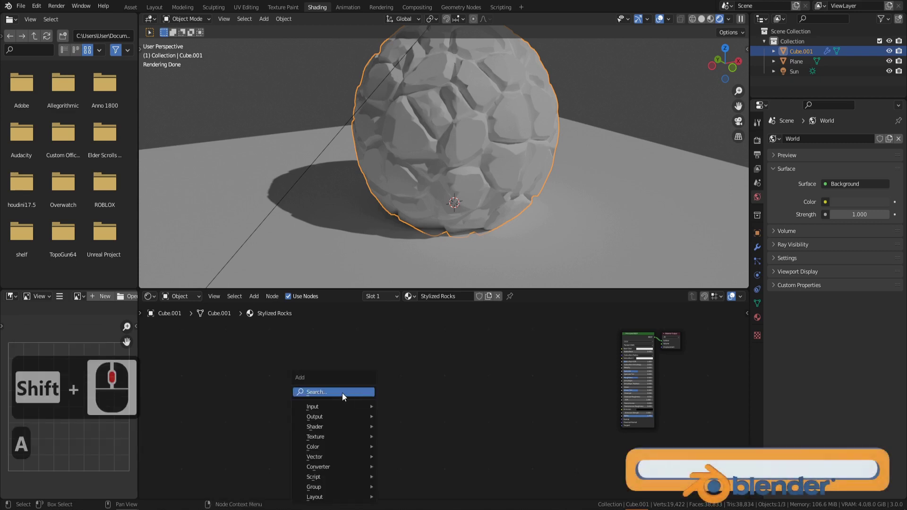
{"action": "left_click", "coordinate": [342, 392]}
{"action": "type", "text": "amb"}
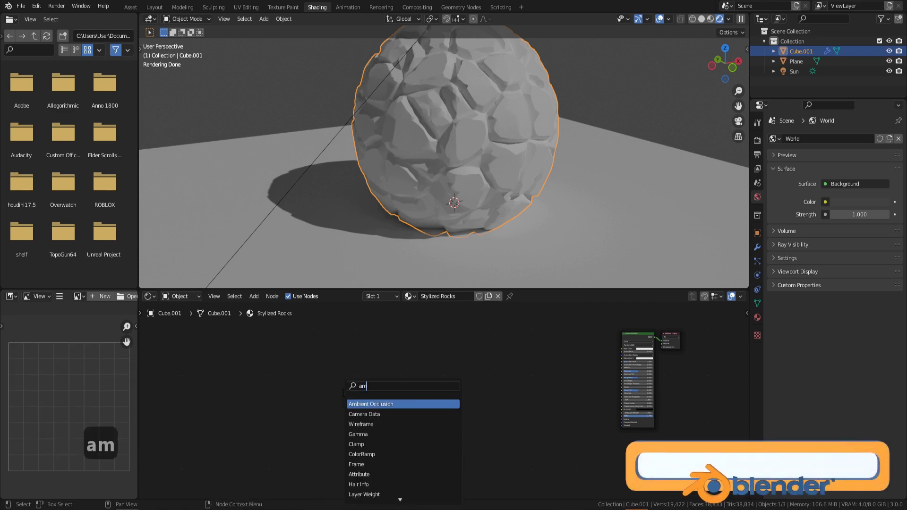
{"action": "left_click", "coordinate": [370, 404]}
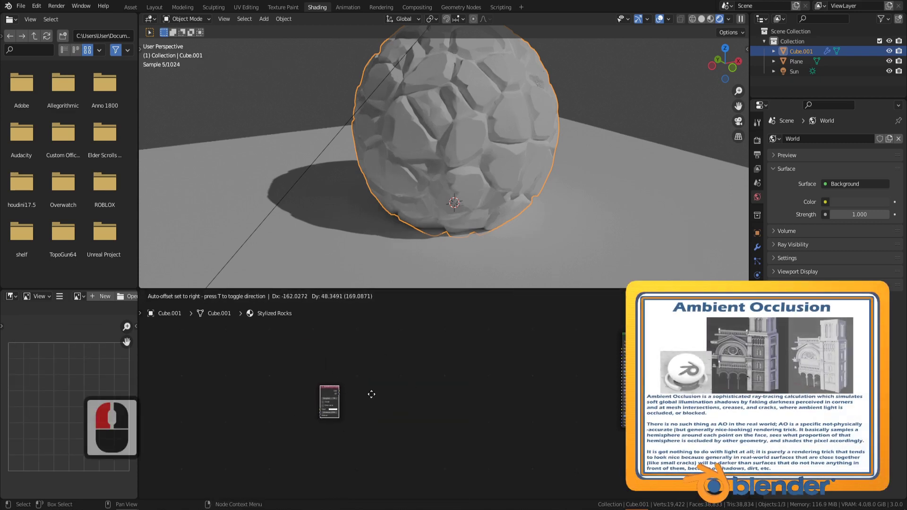
Add a ColorRamp node just after the Ambient Occlusion node
{"action": "scroll", "coordinate": [352, 372], "scroll_direction": "up", "scroll_amount": 6}
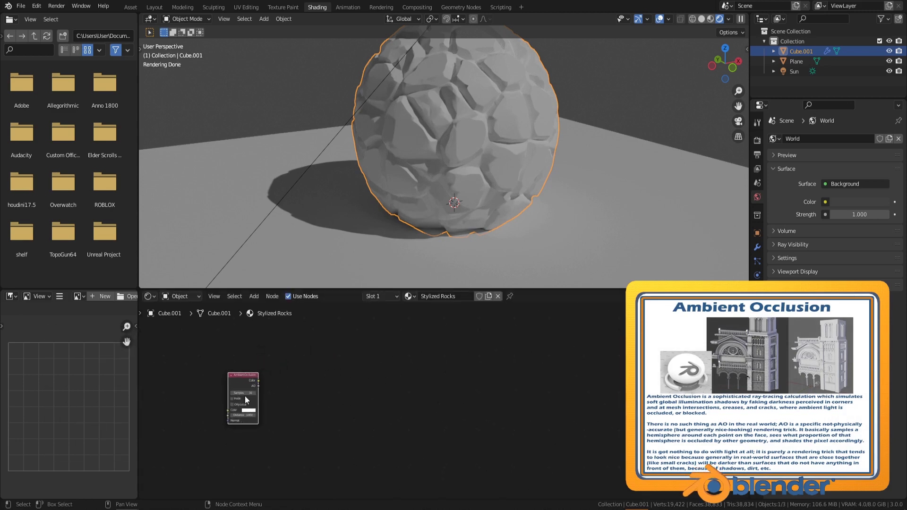
{"action": "key", "text": "shift+a"}
{"action": "left_click", "coordinate": [340, 373]}
{"action": "type", "text": "colo"}
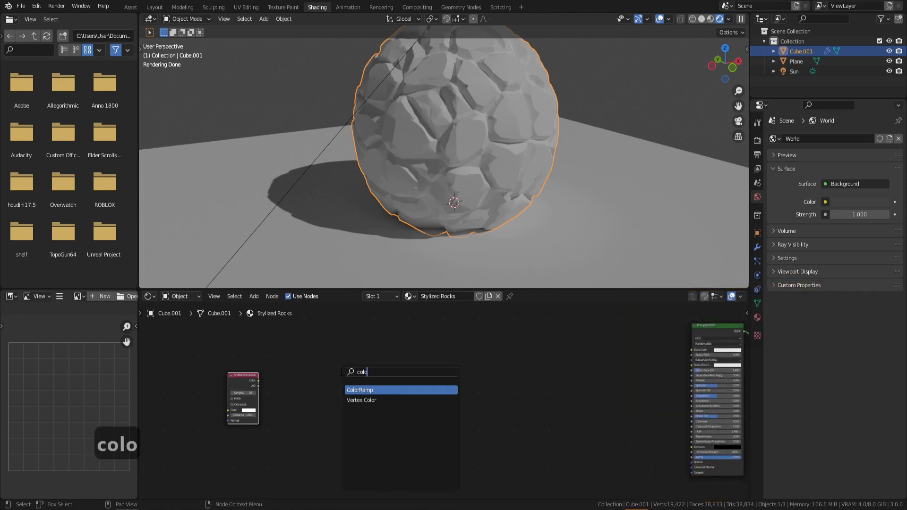
{"action": "left_click", "coordinate": [373, 390]}
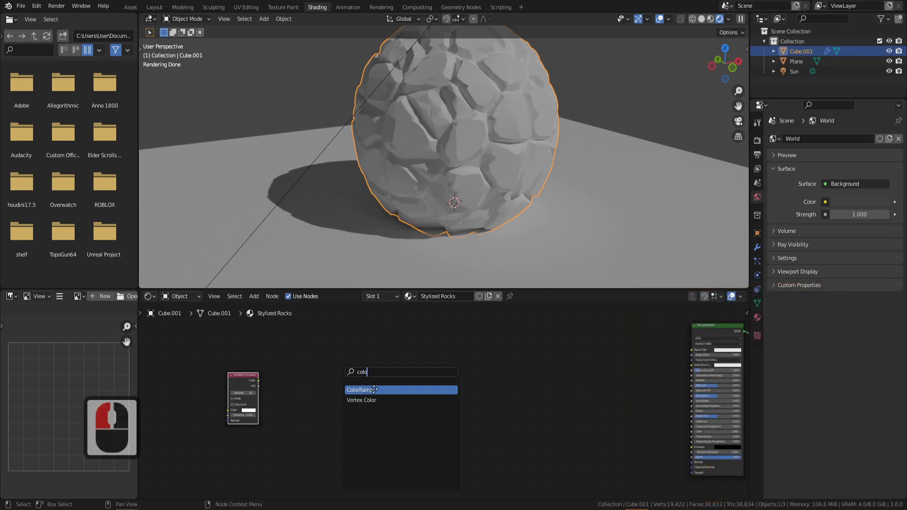
{"action": "left_click", "coordinate": [420, 374]}
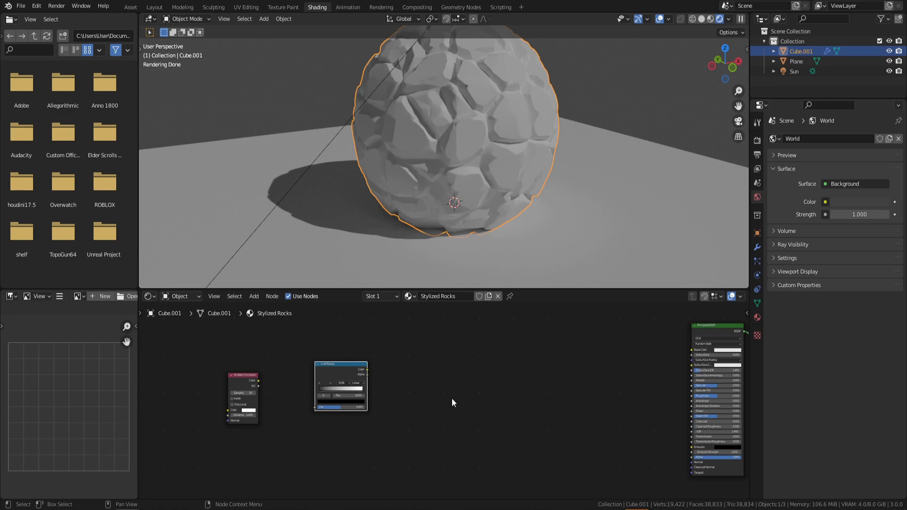
Add a MixRGB node between the ColorRamp and the Principled BSDF node
{"action": "left_click", "coordinate": [475, 390]}
{"action": "key", "text": "shift+a"}
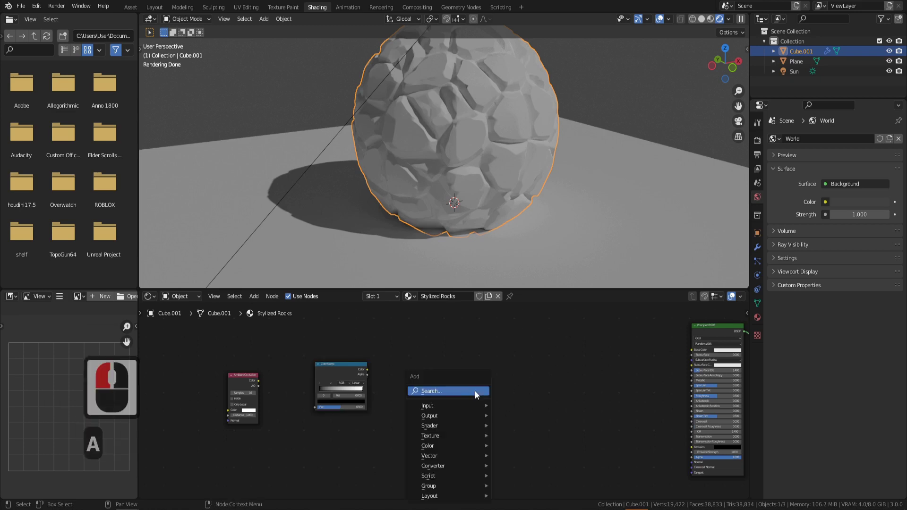
{"action": "left_click", "coordinate": [464, 392]}
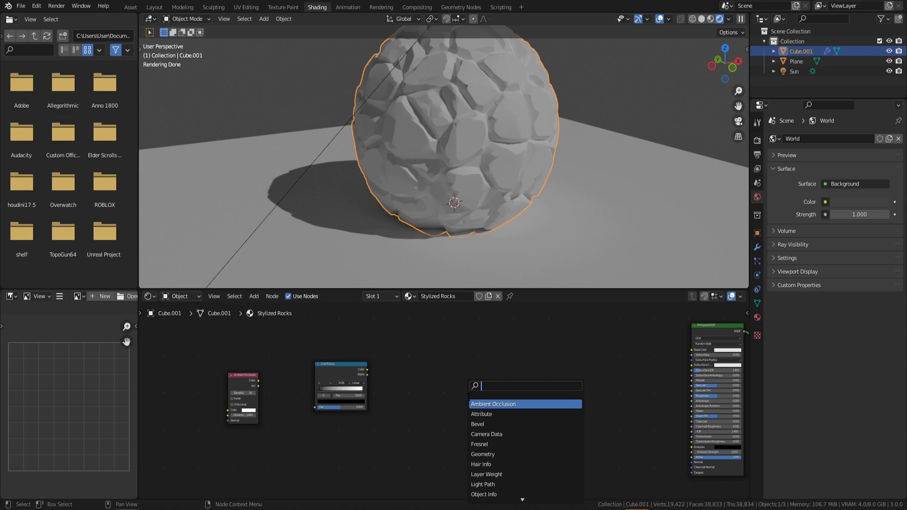
{"action": "type", "text": "mix"}
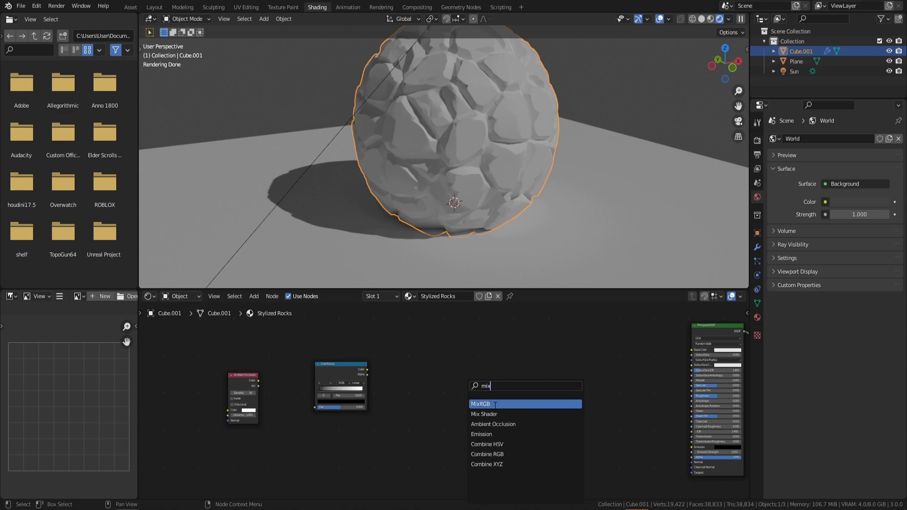
{"action": "left_click", "coordinate": [494, 405]}
{"action": "left_click", "coordinate": [498, 362]}
Set the MixRGB node's blending mode to Overlay
{"action": "scroll", "coordinate": [502, 345], "scroll_direction": "up", "scroll_amount": 8}
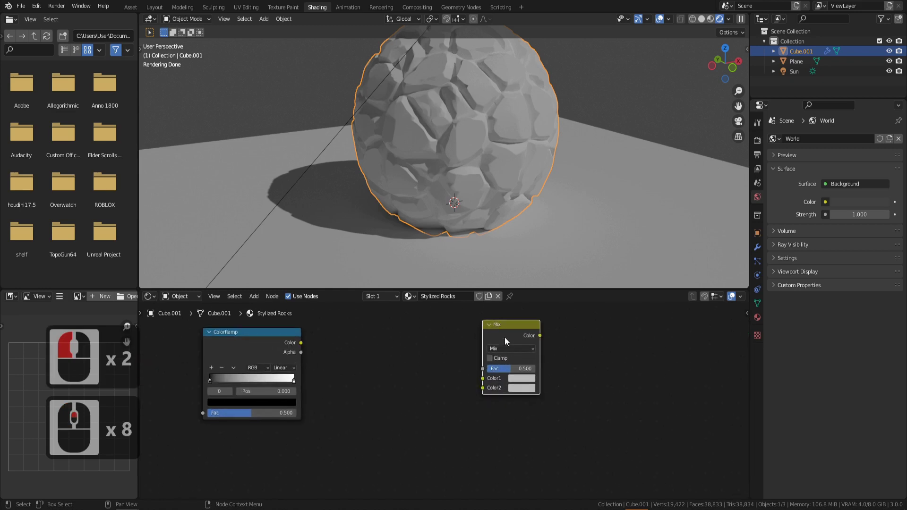
{"action": "scroll", "coordinate": [502, 340], "scroll_direction": "up", "scroll_amount": 2}
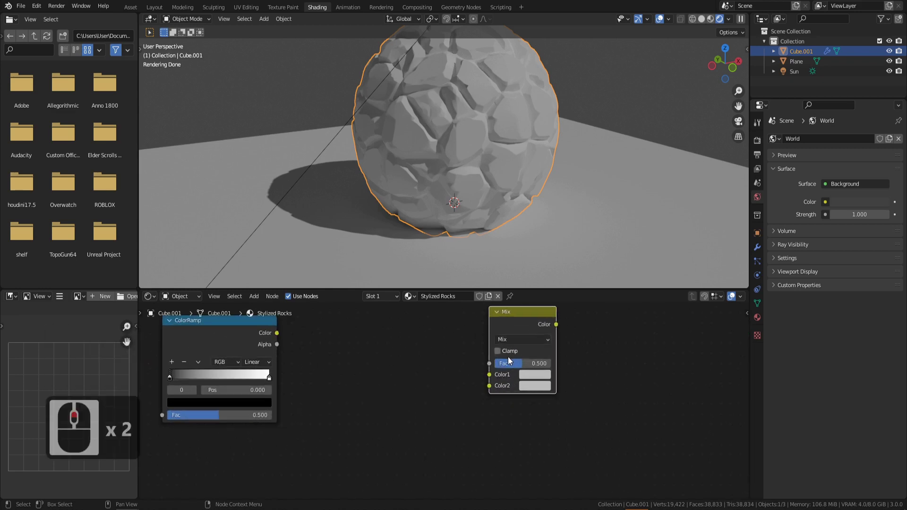
{"action": "left_click", "coordinate": [534, 339]}
{"action": "left_click", "coordinate": [516, 223]}
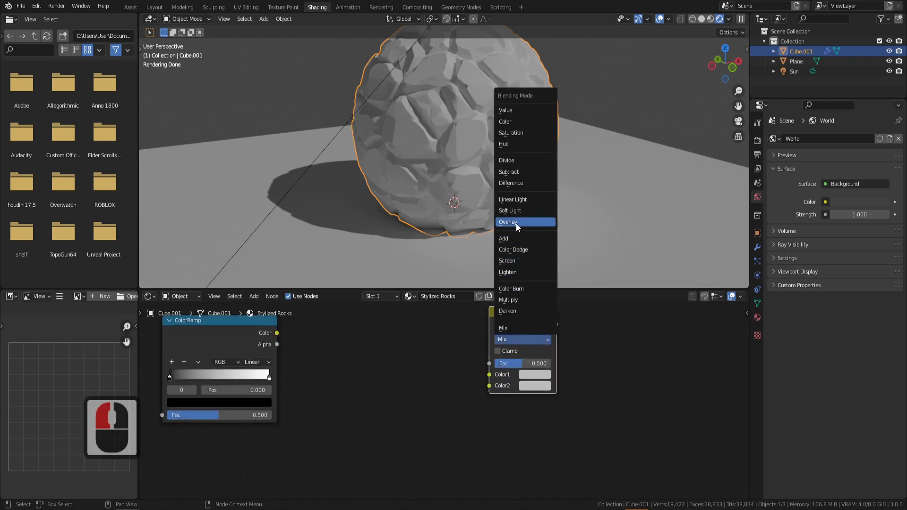
Connect the Ambient Occlusion node's AO output to the ColorRamp's Fac, and the ColorRamp's Color to Color2 of the Overlay node
{"action": "scroll", "coordinate": [407, 416], "scroll_direction": "down", "scroll_amount": 6}
{"action": "scroll", "coordinate": [418, 400], "scroll_direction": "down", "scroll_amount": 2}
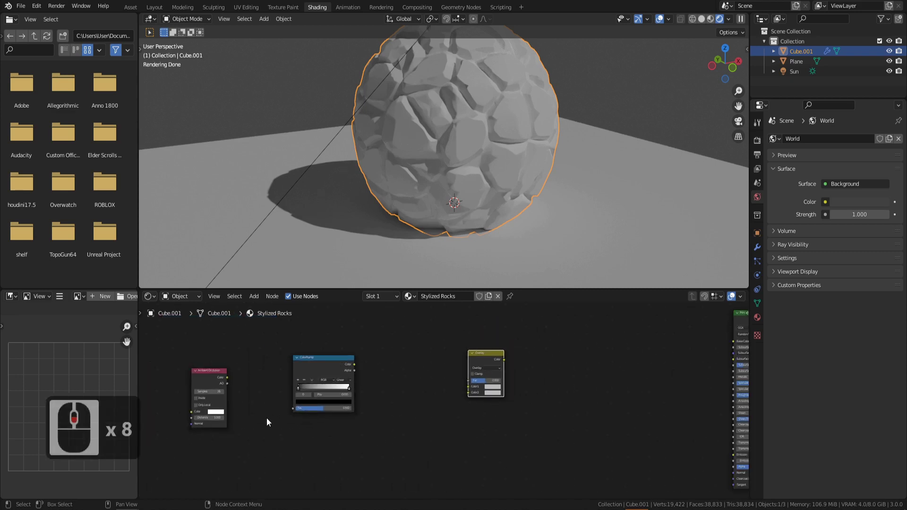
{"action": "left_click", "coordinate": [225, 384]}
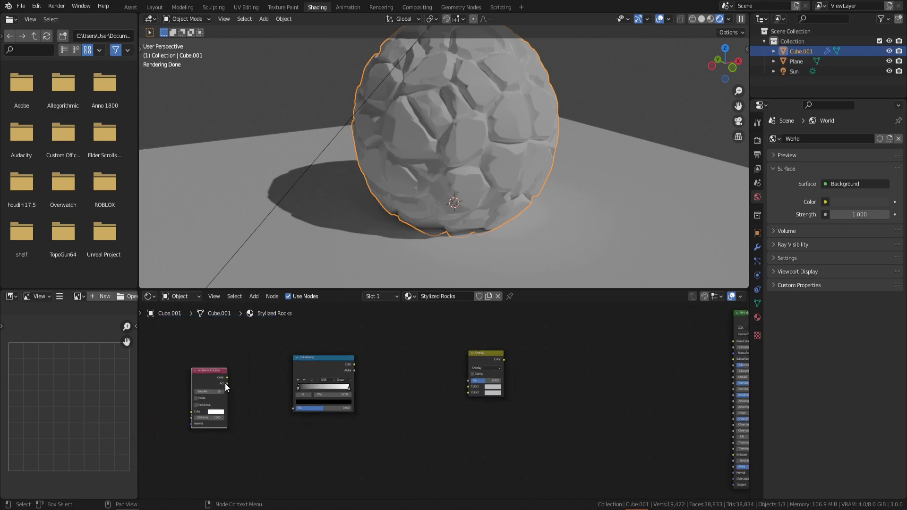
{"action": "left_click_drag", "start_coordinate": [227, 383], "coordinate": [294, 406]}
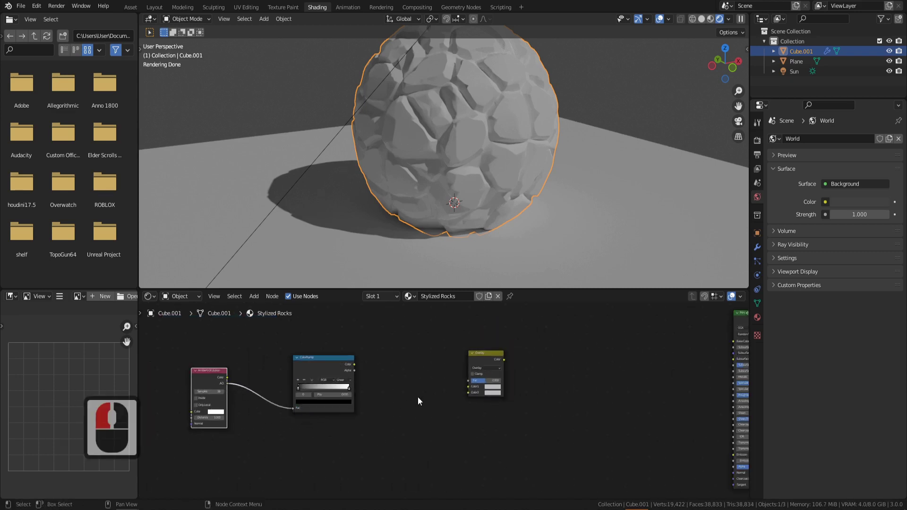
{"action": "scroll", "coordinate": [402, 395], "scroll_direction": "up", "scroll_amount": 5}
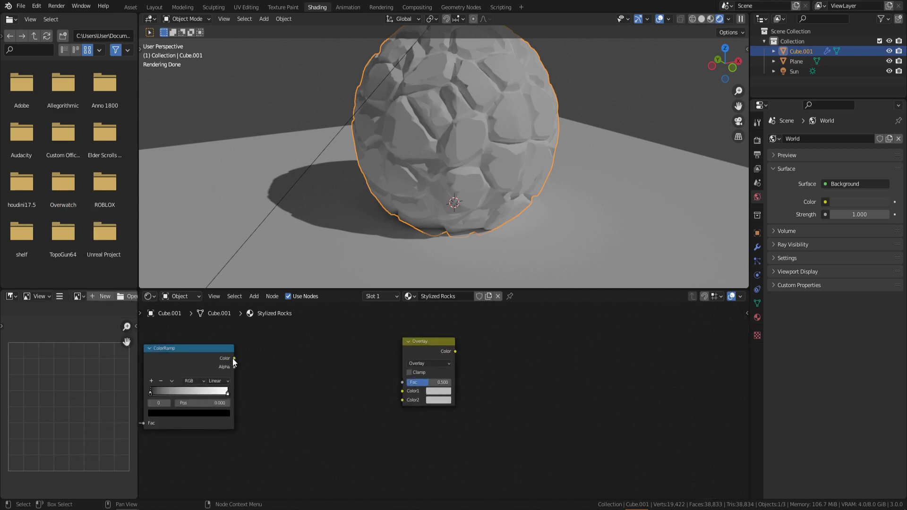
{"action": "left_click_drag", "start_coordinate": [233, 359], "coordinate": [406, 401]}
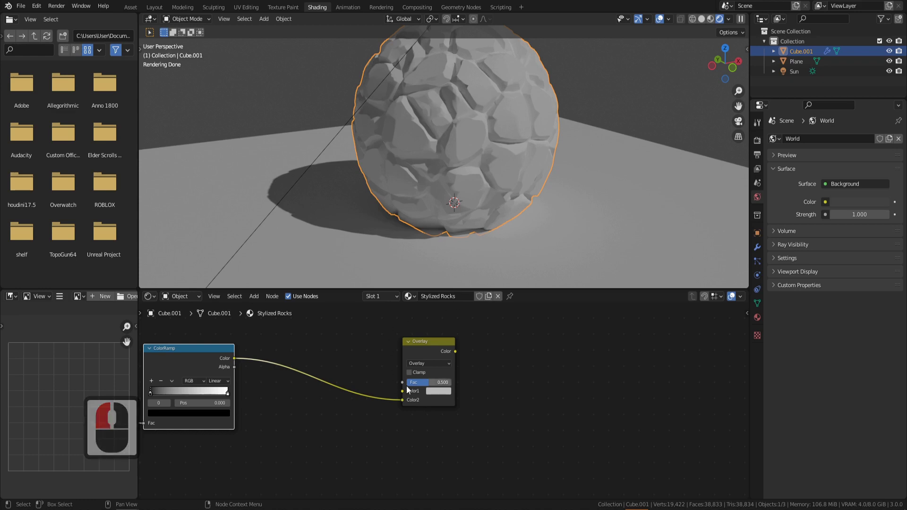
Connect the Overlay node's Color output to the Base Color of the Principled BSDF
{"action": "scroll", "coordinate": [399, 405], "scroll_direction": "down", "scroll_amount": 5}
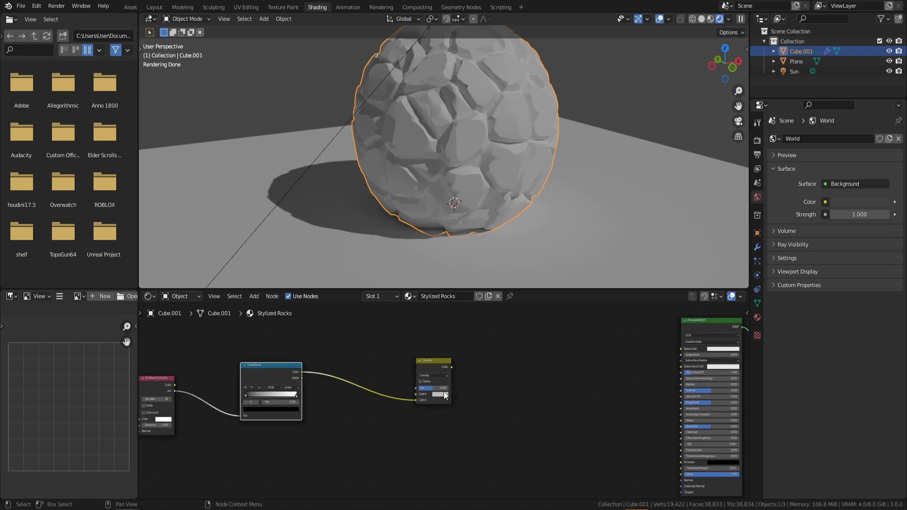
{"action": "middle_click_drag", "start_coordinate": [483, 406], "coordinate": [325, 407]}
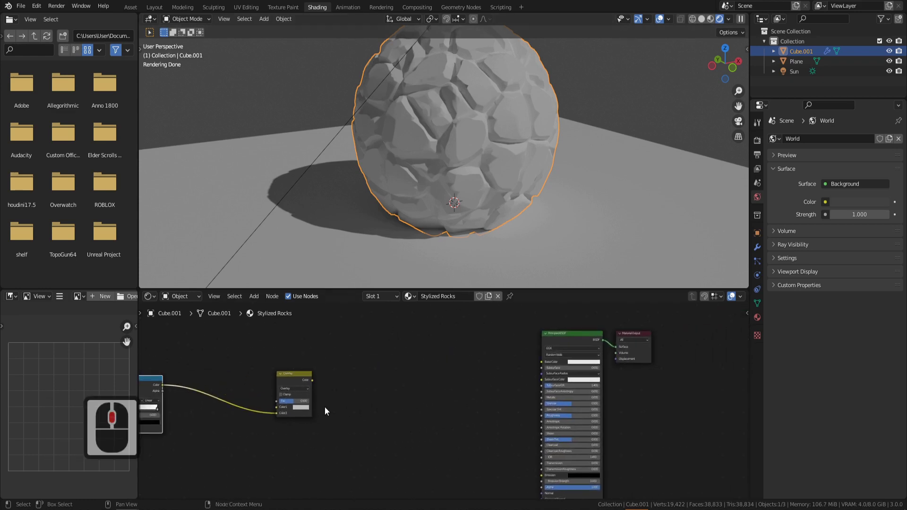
{"action": "scroll", "coordinate": [297, 387], "scroll_direction": "up", "scroll_amount": 2}
{"action": "left_click_drag", "start_coordinate": [290, 375], "coordinate": [558, 356]}
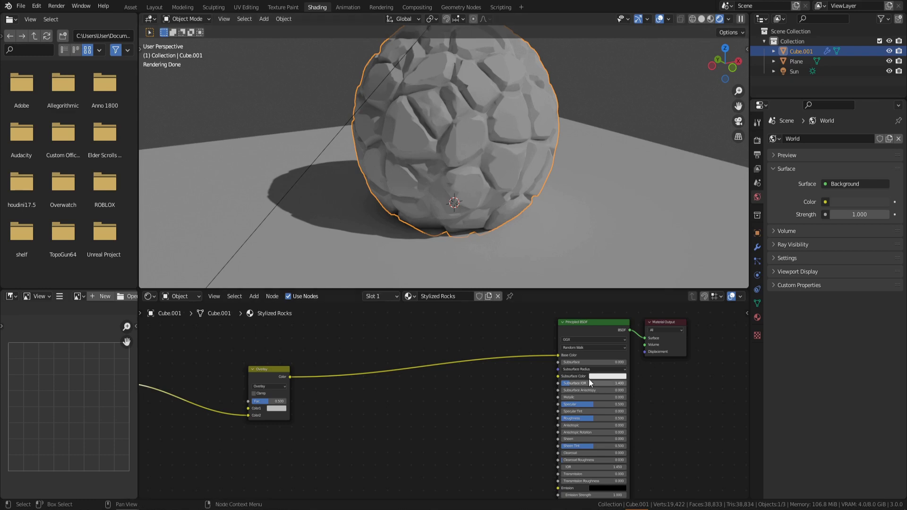
{"action": "left_click_drag", "start_coordinate": [556, 356], "coordinate": [475, 360]}
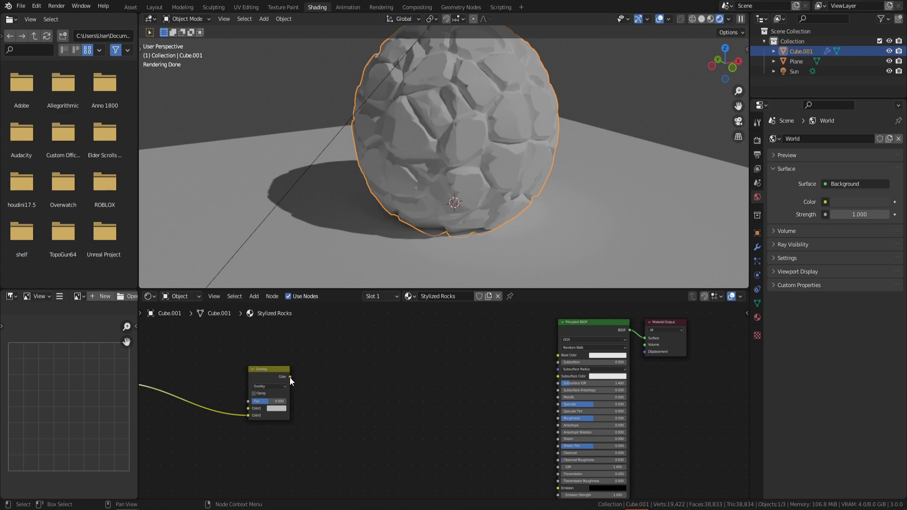
{"action": "mouse_move", "coordinate": [290, 377]}
{"action": "left_mouse_down"}
{"action": "mouse_move", "coordinate": [492, 375]}
{"action": "mouse_move", "coordinate": [557, 356]}
{"action": "left_mouse_up"}
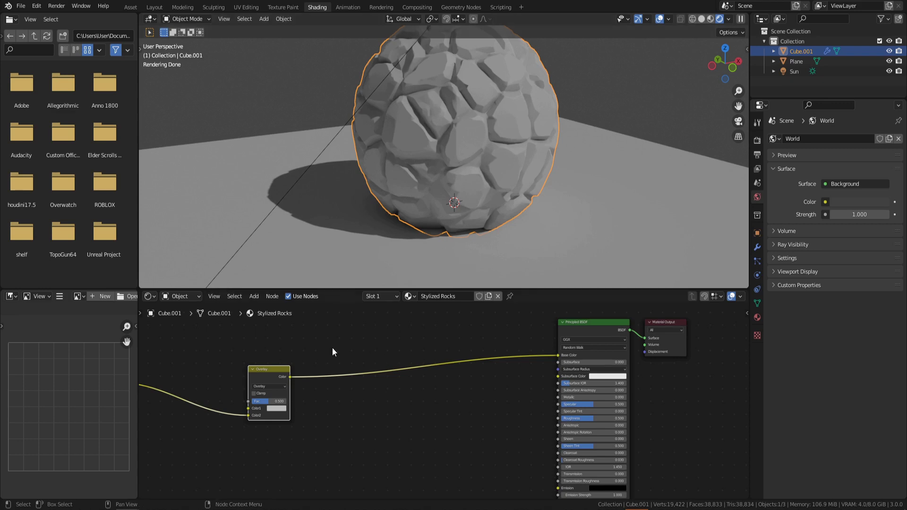
Move the ColorRamp's black stop to position 0.614 and shift the white stop inward, closer to it
{"action": "scroll", "coordinate": [475, 366], "scroll_direction": "down", "scroll_amount": 3}
{"action": "middle_click_drag", "start_coordinate": [476, 367], "coordinate": [572, 378]}
{"action": "scroll", "coordinate": [427, 414], "scroll_direction": "up", "scroll_amount": 12}
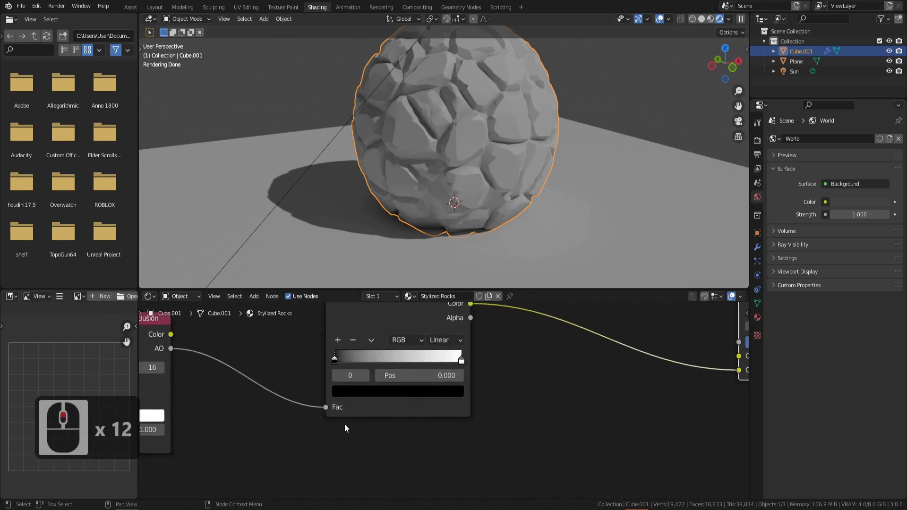
{"action": "left_click_drag", "start_coordinate": [335, 359], "coordinate": [416, 362]}
{"action": "left_click", "coordinate": [417, 364]}
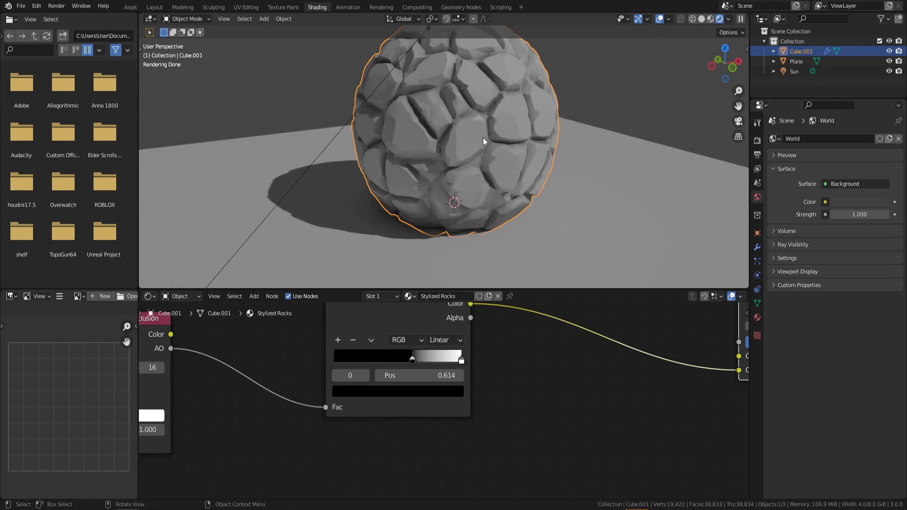
{"action": "left_click_drag", "start_coordinate": [462, 360], "coordinate": [440, 362]}
Lighten the ColorRamp's black stop to a dark grey
{"action": "left_click", "coordinate": [413, 360]}
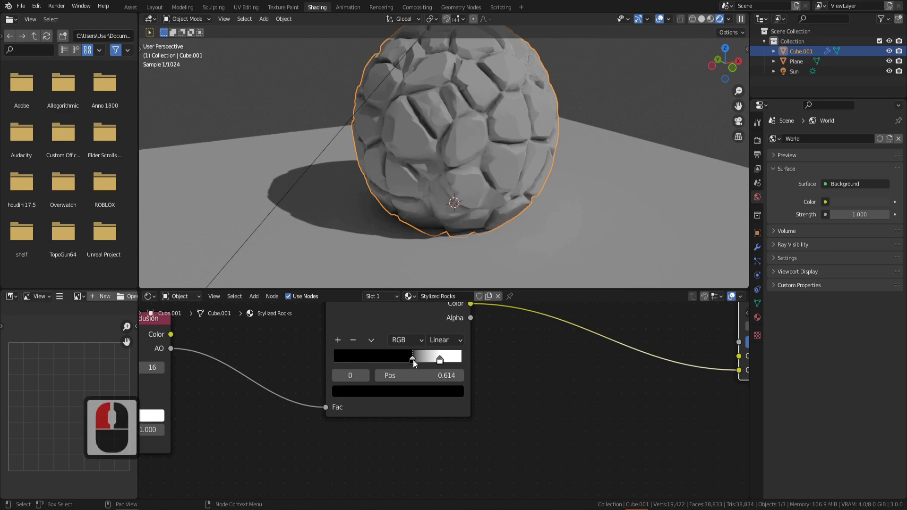
{"action": "left_click", "coordinate": [409, 393]}
{"action": "left_click_drag", "start_coordinate": [435, 297], "coordinate": [436, 283]}
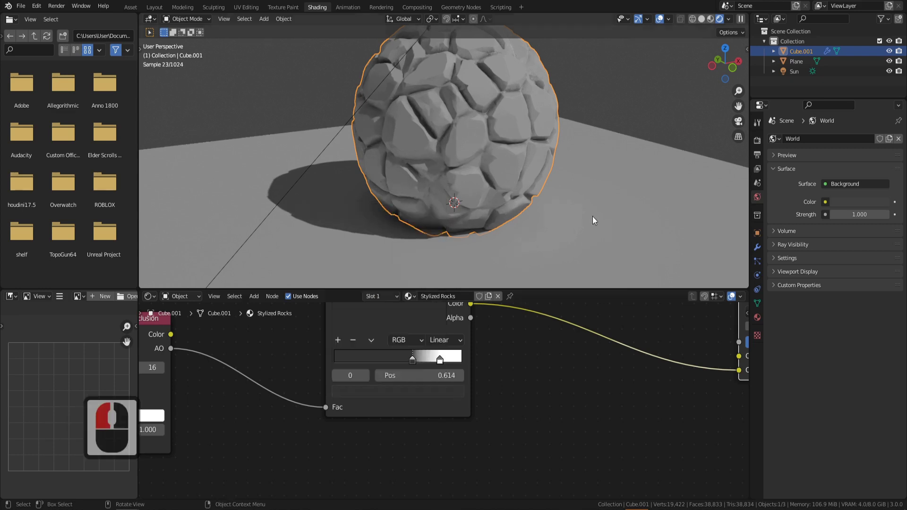
Inspect the rock's crevices from several angles and move the ColorRamp's white stop to position 0.991
{"action": "scroll", "coordinate": [444, 178], "scroll_direction": "down", "scroll_amount": 2}
{"action": "middle_click_drag", "start_coordinate": [452, 191], "coordinate": [387, 182]}
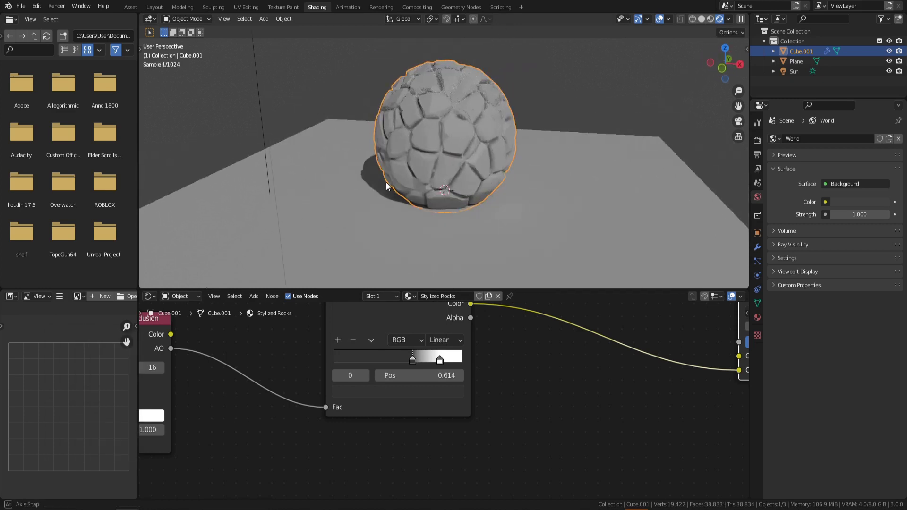
{"action": "middle_click_drag", "start_coordinate": [409, 148], "coordinate": [462, 163]}
{"action": "left_click_drag", "start_coordinate": [439, 361], "coordinate": [460, 362]}
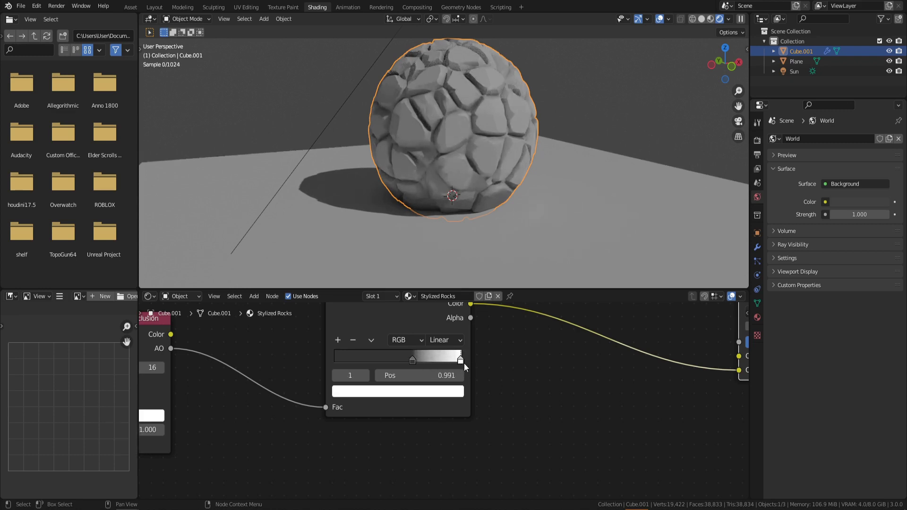
{"action": "middle_click_drag", "start_coordinate": [519, 216], "coordinate": [488, 128]}
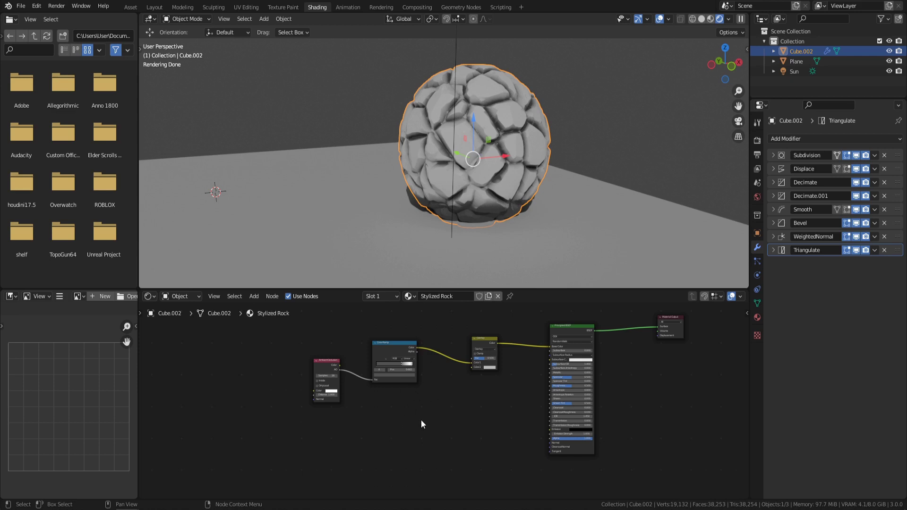
Add a Mapping node in the empty area below the Ambient Occlusion node
{"action": "middle_click_drag", "start_coordinate": [421, 420], "coordinate": [344, 437]}
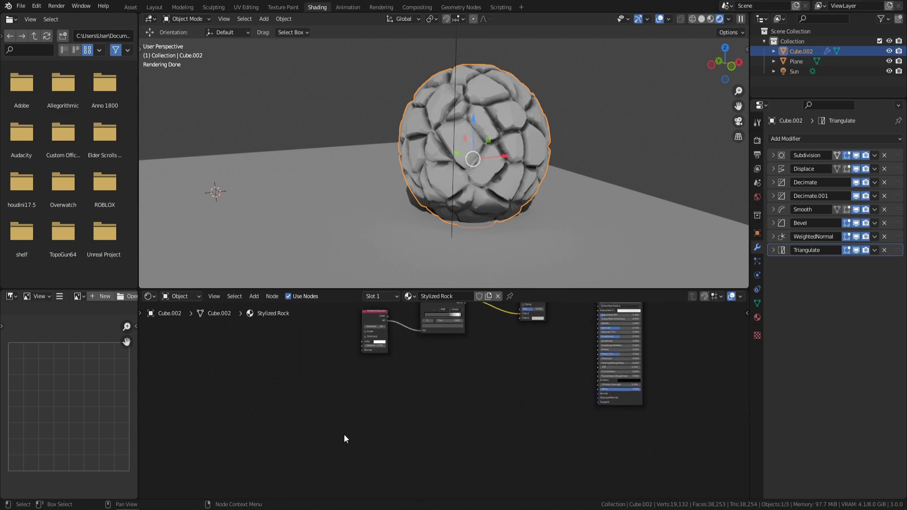
{"action": "scroll", "coordinate": [371, 395], "scroll_direction": "up", "scroll_amount": 2}
{"action": "key", "text": "shift+a"}
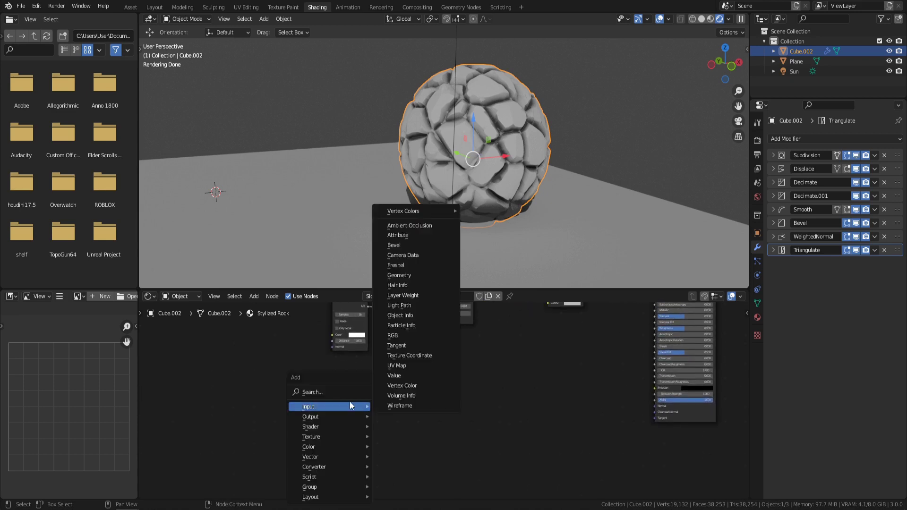
{"action": "left_click", "coordinate": [328, 390]}
{"action": "type", "text": "map"}
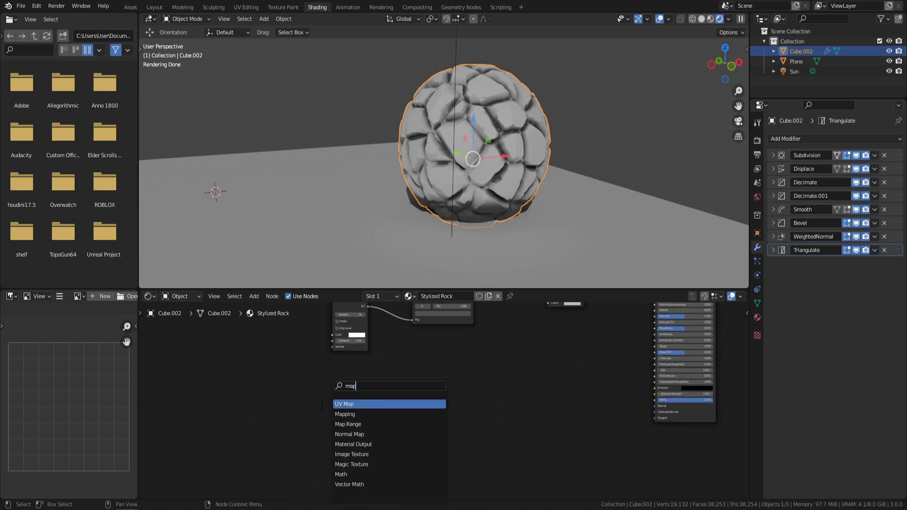
{"action": "left_click", "coordinate": [346, 414]}
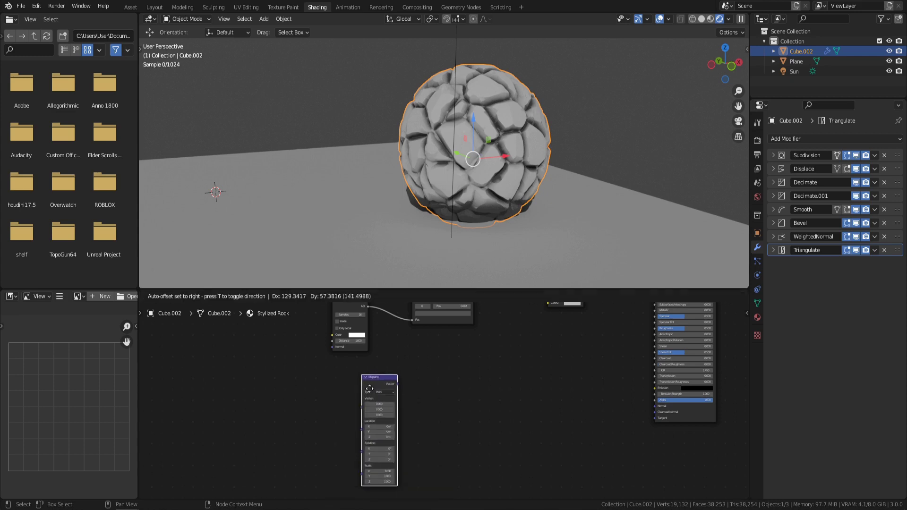
{"action": "left_click", "coordinate": [303, 416]}
Add a Geometry node before the Mapping node and connect its Pointiness output to the Mapping node's Vector input
{"action": "middle_click_drag", "start_coordinate": [365, 425], "coordinate": [437, 399]}
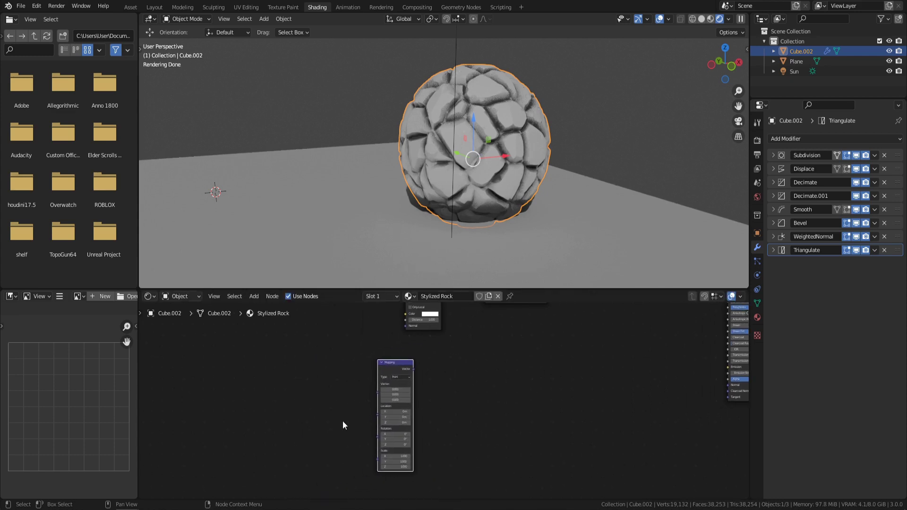
{"action": "scroll", "coordinate": [339, 419], "scroll_direction": "up", "scroll_amount": 2}
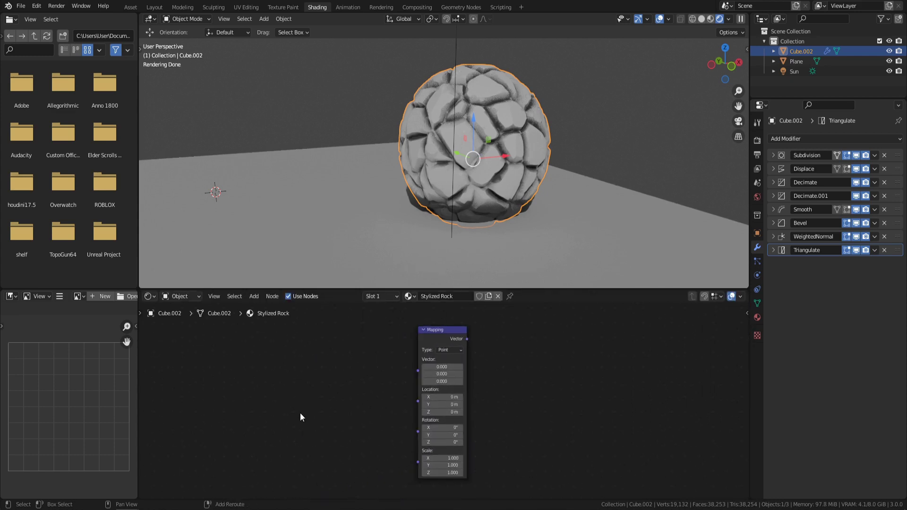
{"action": "key", "text": "shift+a"}
{"action": "left_click", "coordinate": [265, 404]}
{"action": "type", "text": "geom"}
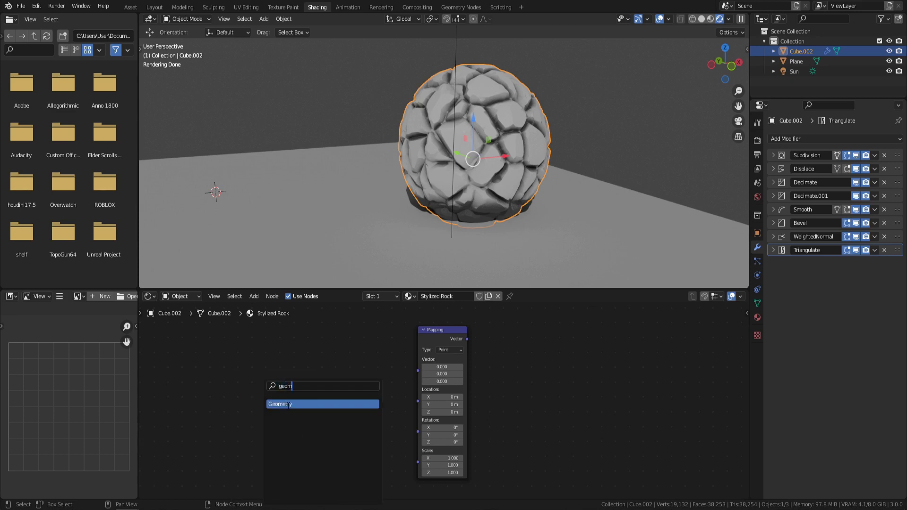
{"action": "left_click", "coordinate": [289, 405]}
{"action": "left_click", "coordinate": [297, 384]}
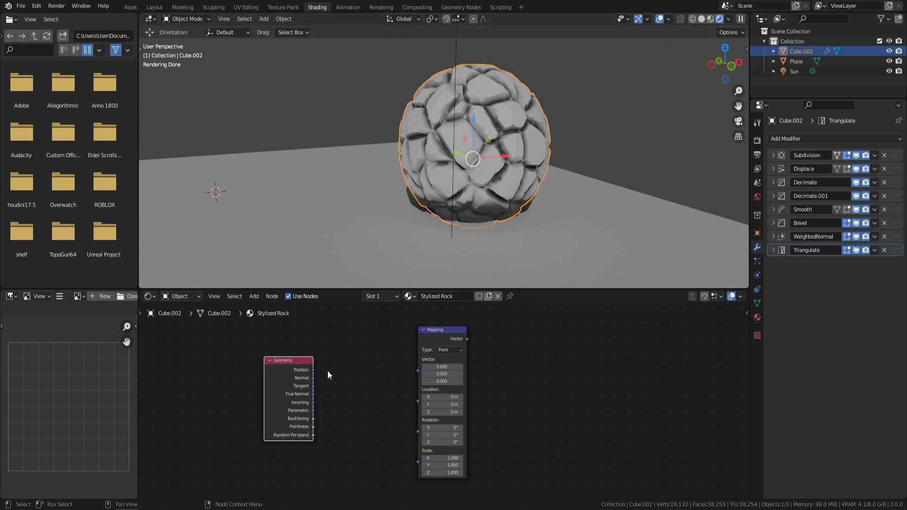
{"action": "left_click_drag", "start_coordinate": [313, 427], "coordinate": [425, 369]}
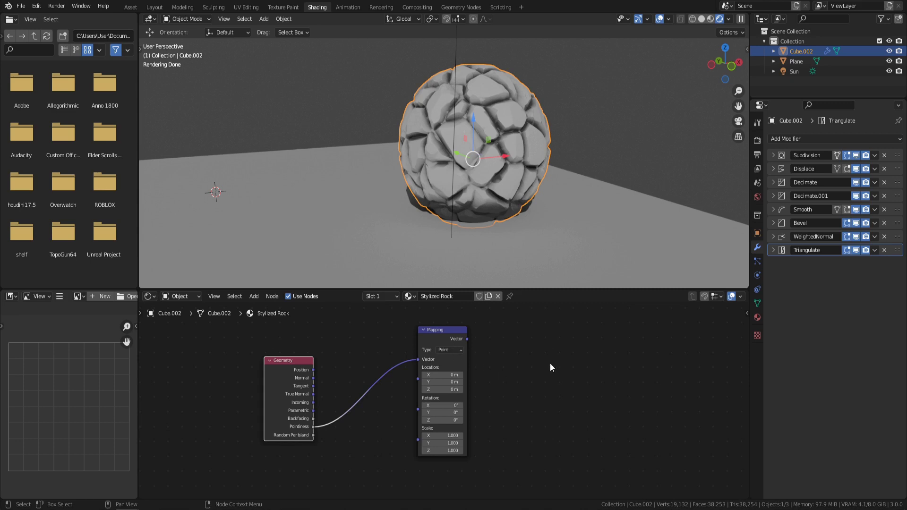
Add a Math node after the Mapping node and duplicate it once beside the first
{"action": "scroll", "coordinate": [550, 367], "scroll_direction": "down", "scroll_amount": 1}
{"action": "middle_click_drag", "start_coordinate": [539, 367], "coordinate": [432, 403]}
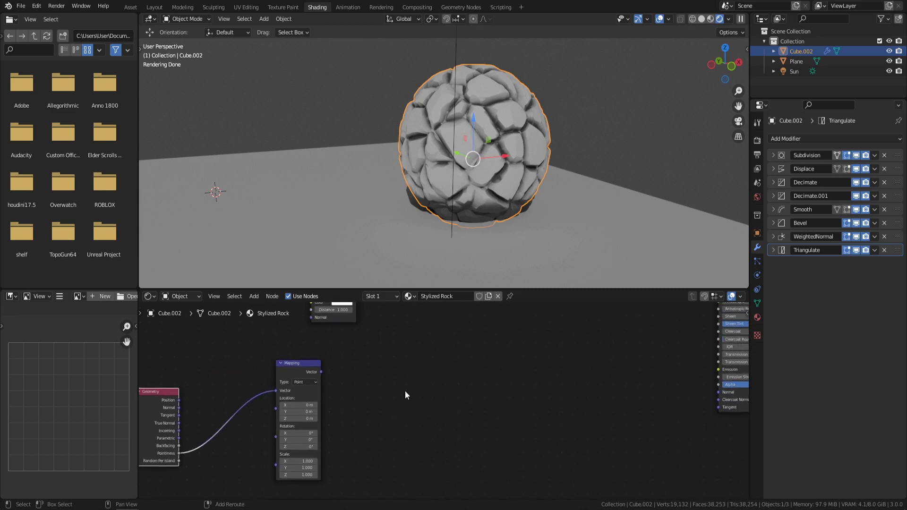
{"action": "key", "text": "shift+a"}
{"action": "left_click", "coordinate": [387, 390]}
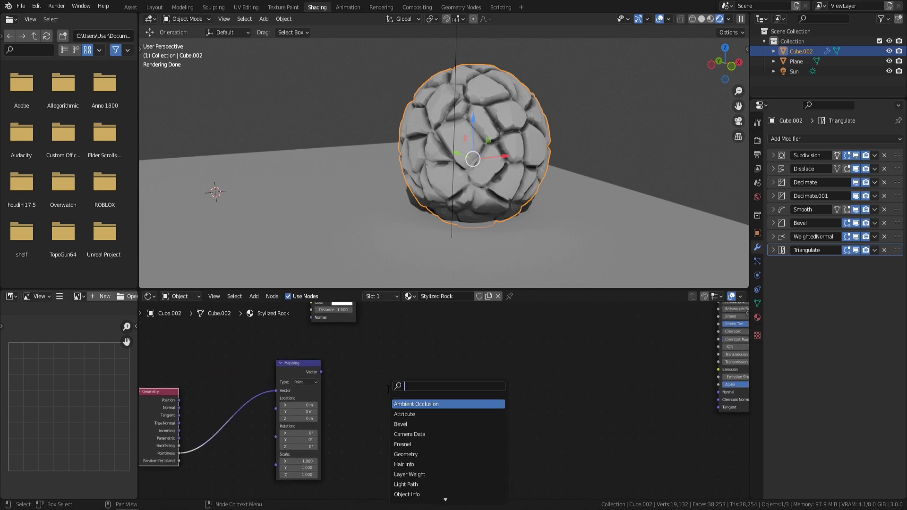
{"action": "type", "text": "math"}
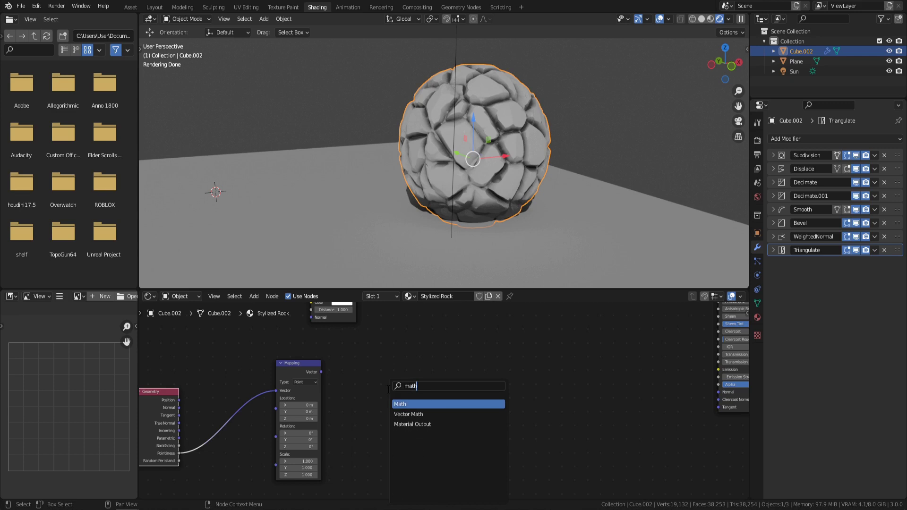
{"action": "left_click", "coordinate": [418, 404]}
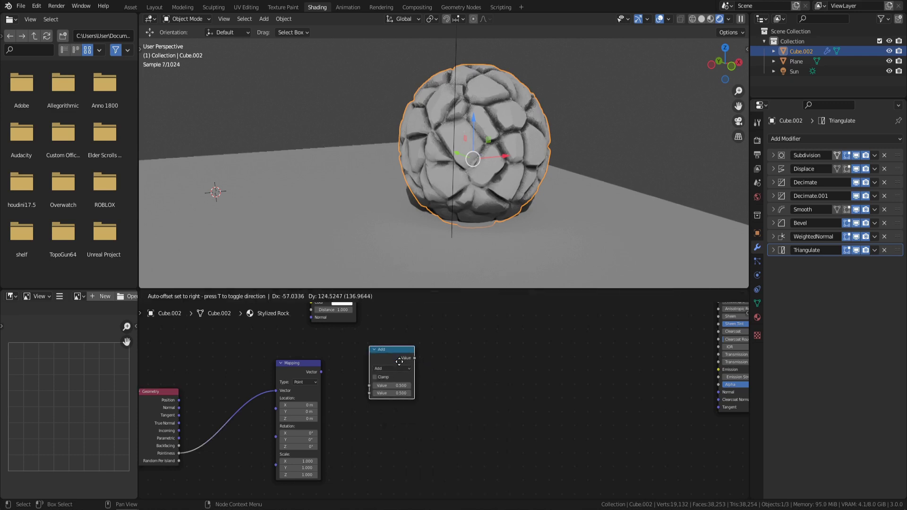
{"action": "left_click", "coordinate": [474, 362]}
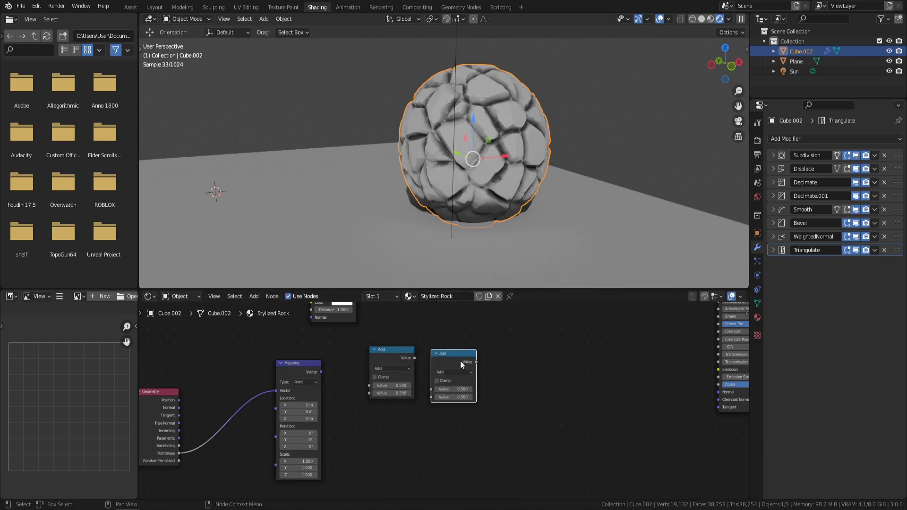
Duplicate both Math nodes together to make a row of four ahead of the Principled BSDF
{"action": "left_click", "coordinate": [393, 353], "text": "shift"}
{"action": "middle_click_drag", "start_coordinate": [450, 370], "coordinate": [349, 399]}
{"action": "key", "text": "g"}
{"action": "left_click", "coordinate": [467, 373]}
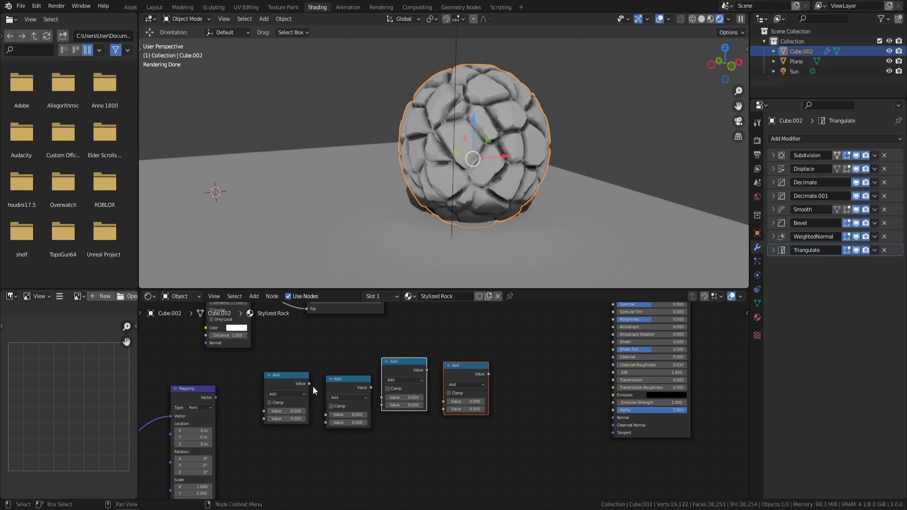
Connect the Mapping node's Vector output to the first Math node and chain all four Math nodes through their first Value inputs
{"action": "left_click_drag", "start_coordinate": [221, 396], "coordinate": [264, 411]}
{"action": "left_click_drag", "start_coordinate": [309, 384], "coordinate": [326, 415]}
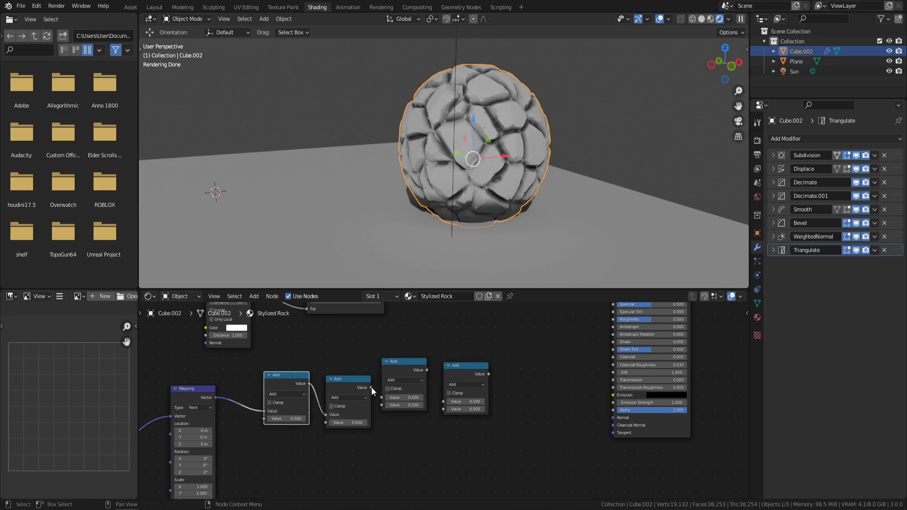
{"action": "left_click_drag", "start_coordinate": [373, 388], "coordinate": [382, 399]}
{"action": "left_click", "coordinate": [368, 386]}
{"action": "left_click_drag", "start_coordinate": [377, 393], "coordinate": [382, 397]}
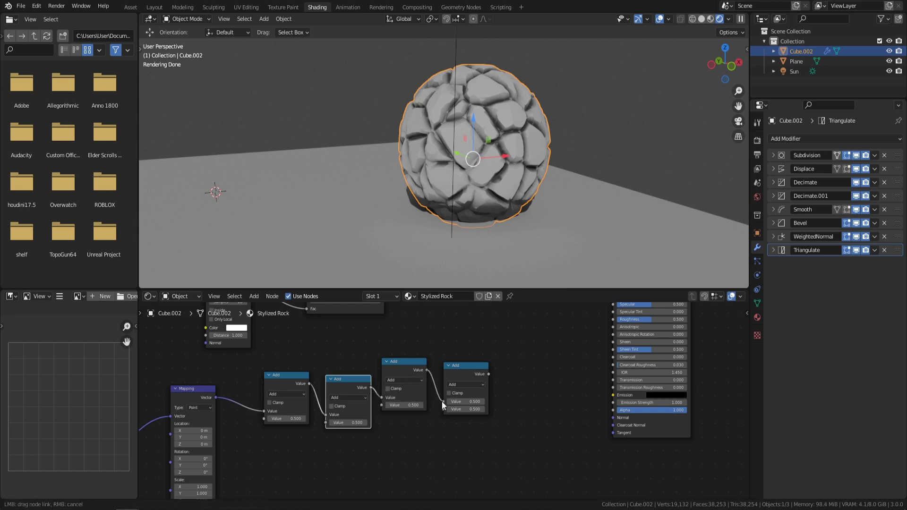
Move the Geometry, Mapping and four Math nodes together further left and slightly down to free space before the shader
{"action": "scroll", "coordinate": [345, 421], "scroll_direction": "down", "scroll_amount": 3}
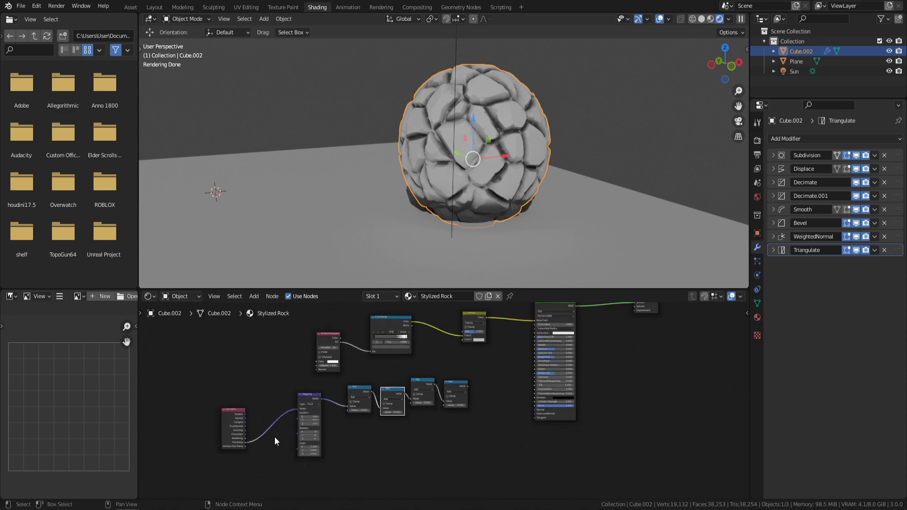
{"action": "left_click_drag", "start_coordinate": [188, 376], "coordinate": [494, 500]}
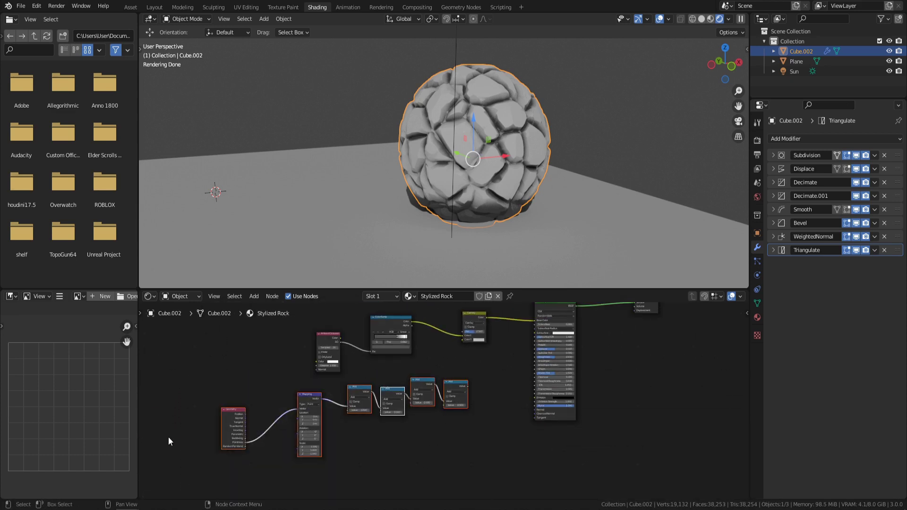
{"action": "key", "text": "g"}
{"action": "left_click", "coordinate": [335, 457]}
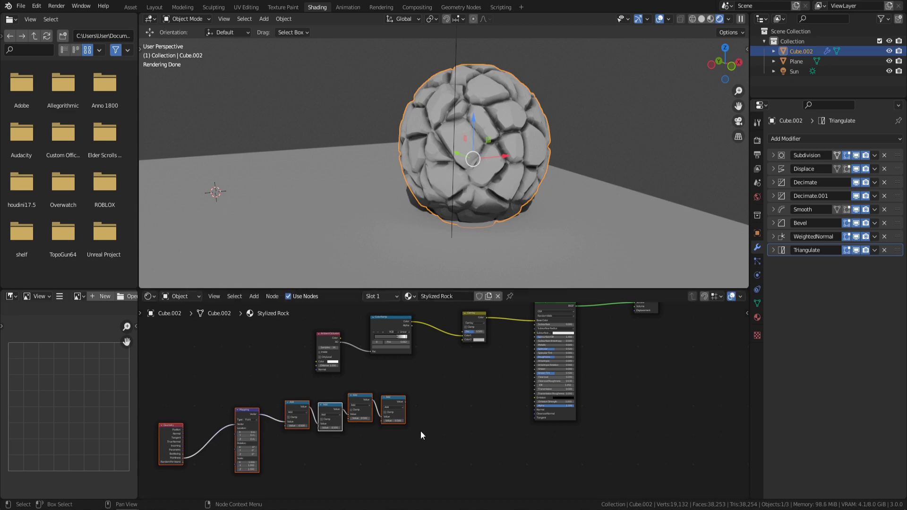
Add a second ColorRamp after the last Math node and connect that node's Value output to the ramp's Fac input
{"action": "scroll", "coordinate": [381, 421], "scroll_direction": "up", "scroll_amount": 2}
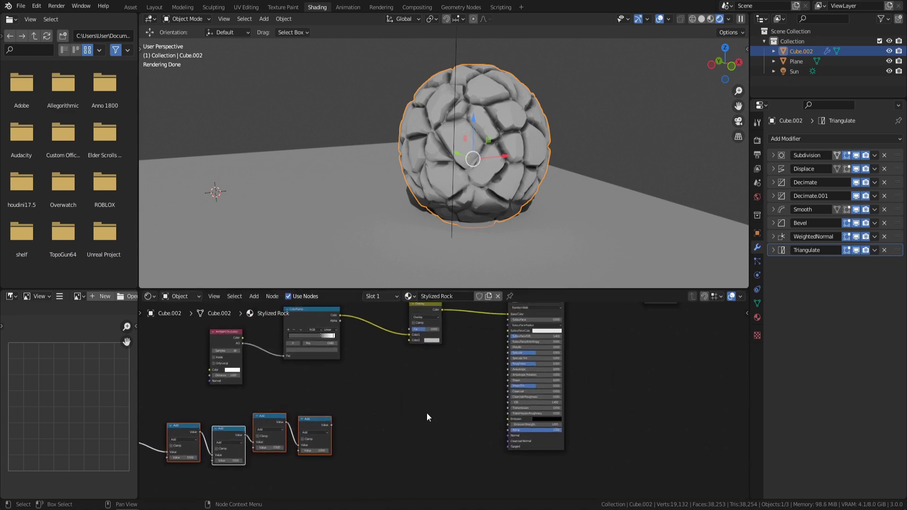
{"action": "left_click", "coordinate": [329, 422]}
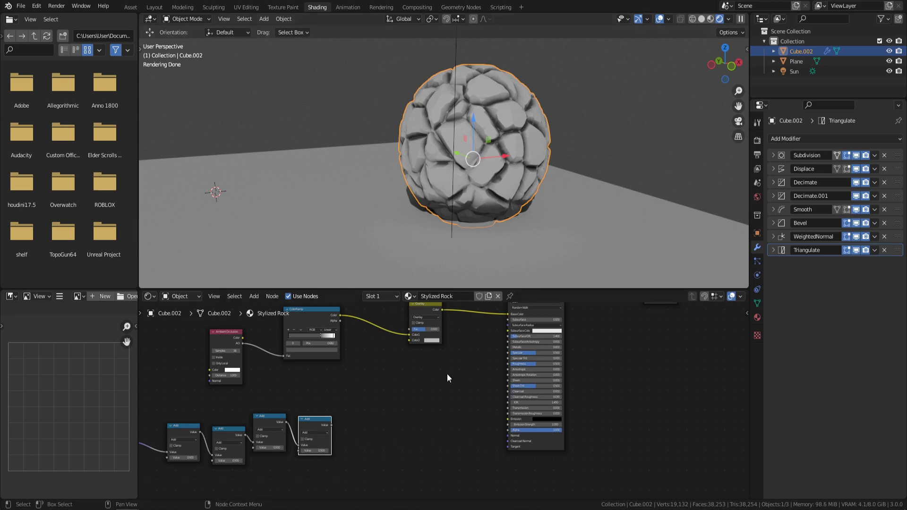
{"action": "key", "text": "shift+a"}
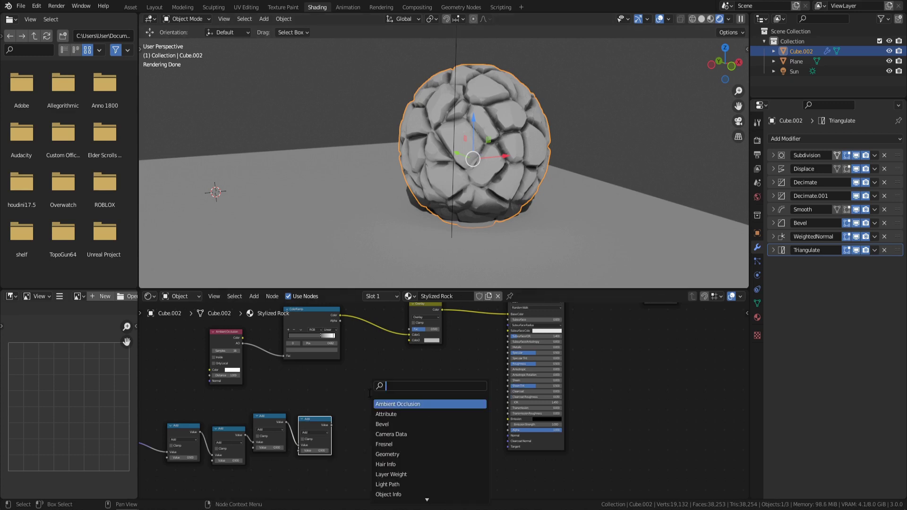
{"action": "type", "text": "col"}
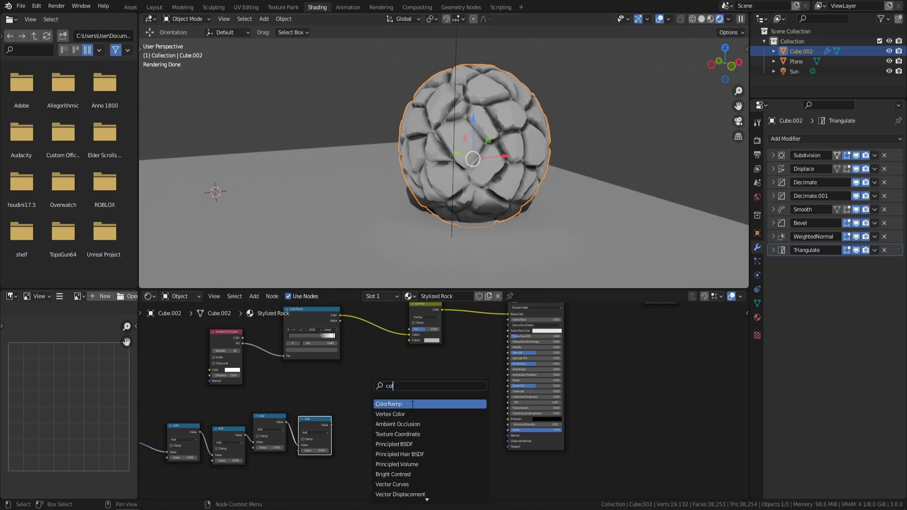
{"action": "left_click", "coordinate": [407, 404]}
{"action": "left_click", "coordinate": [425, 437]}
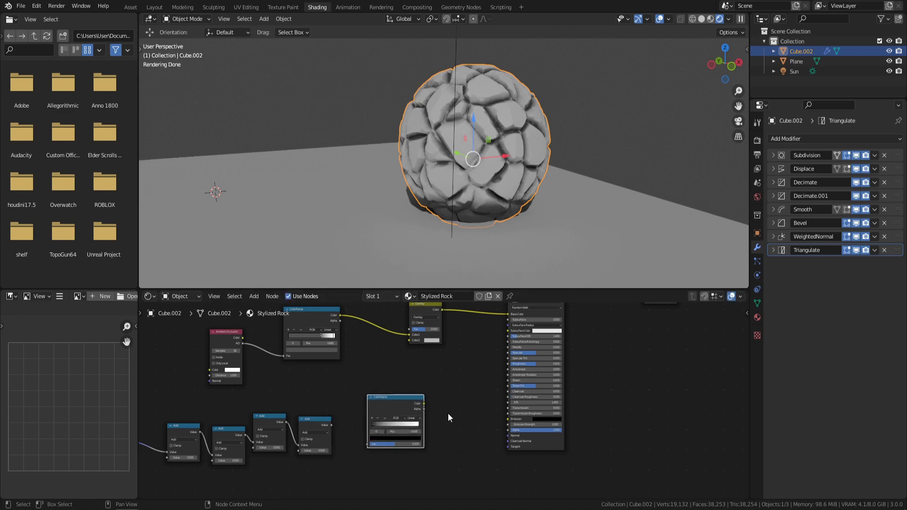
{"action": "scroll", "coordinate": [402, 402], "scroll_direction": "up", "scroll_amount": 2}
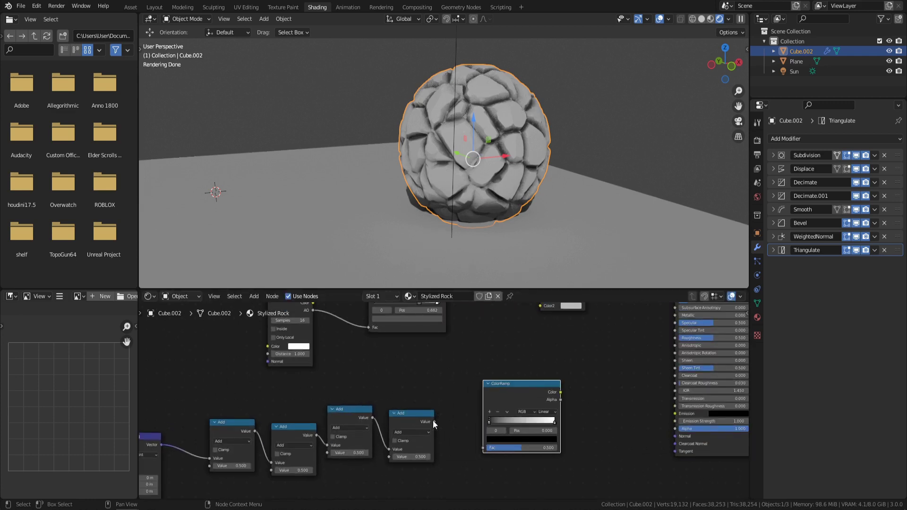
{"action": "left_click_drag", "start_coordinate": [435, 422], "coordinate": [486, 448]}
Set the fourth Math node's operation to Modulo and the second Math node's operation to Multiply
{"action": "middle_click_drag", "start_coordinate": [409, 421], "coordinate": [456, 339]}
{"action": "scroll", "coordinate": [451, 373], "scroll_direction": "up", "scroll_amount": 2}
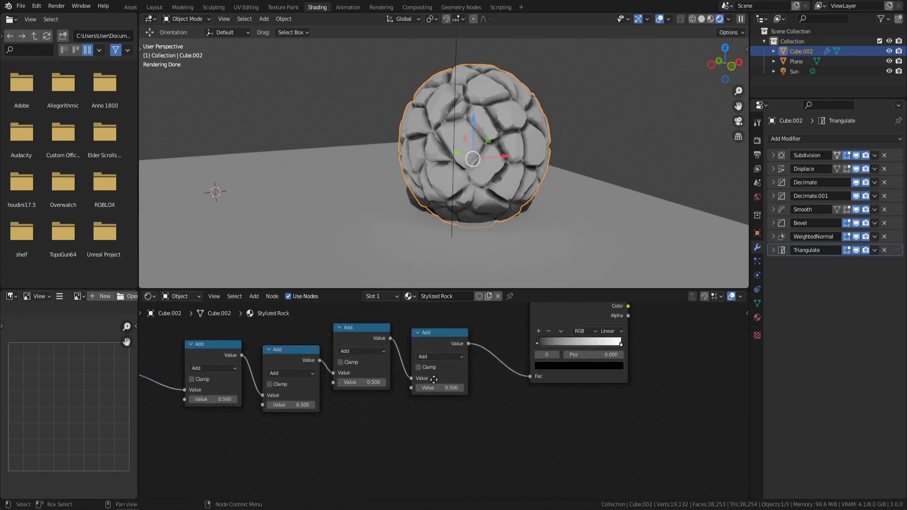
{"action": "left_click", "coordinate": [441, 362]}
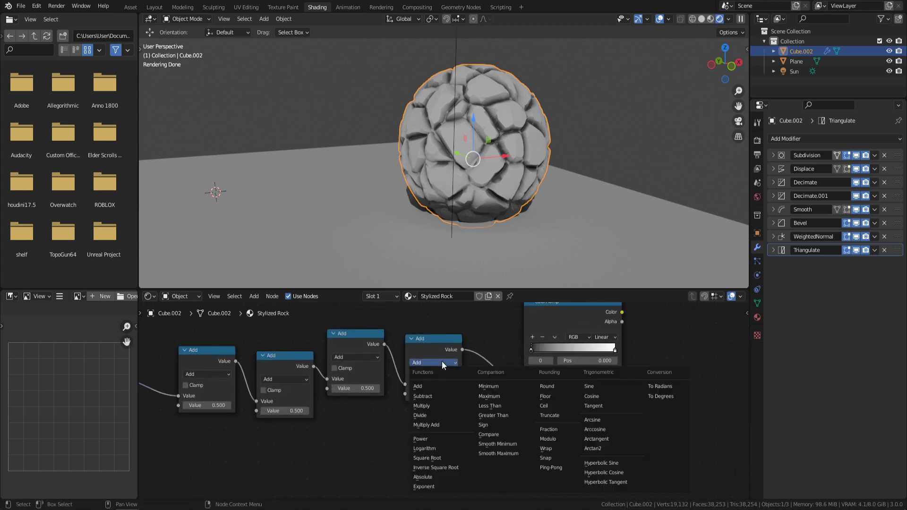
{"action": "left_click", "coordinate": [548, 439]}
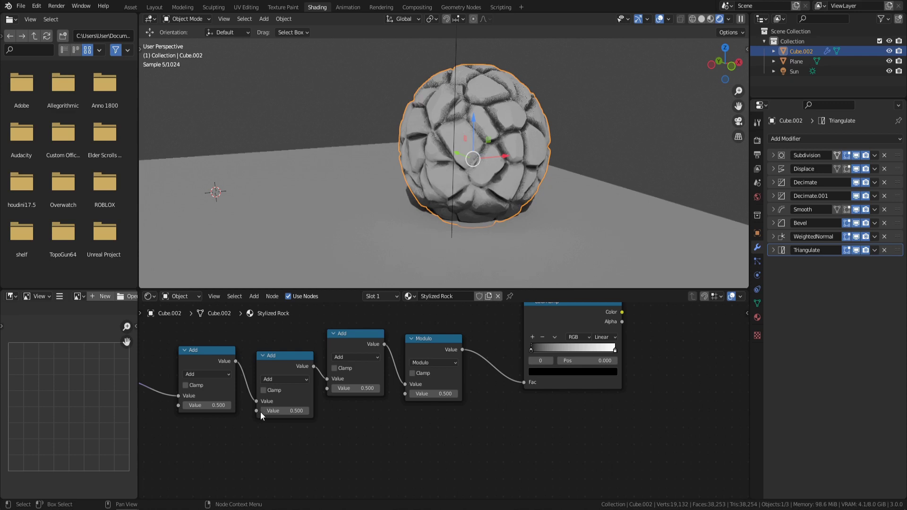
{"action": "left_click", "coordinate": [302, 380]}
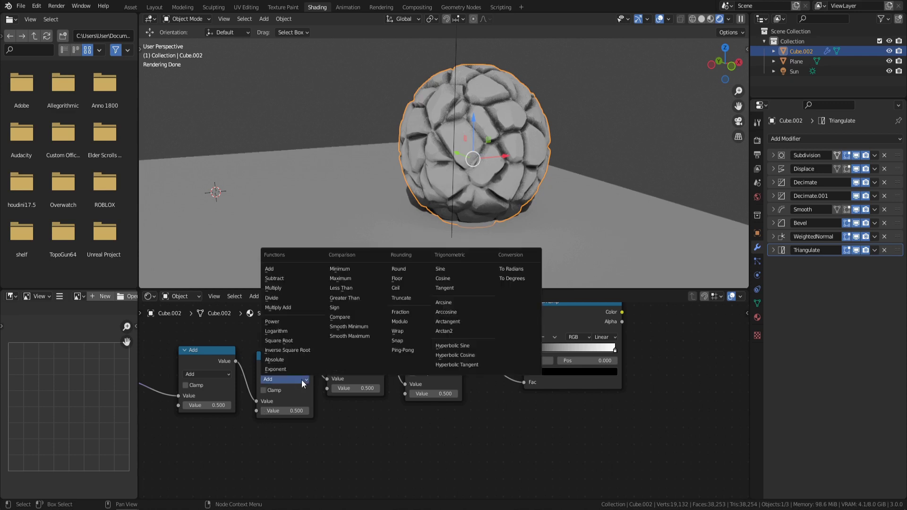
{"action": "left_click", "coordinate": [280, 288]}
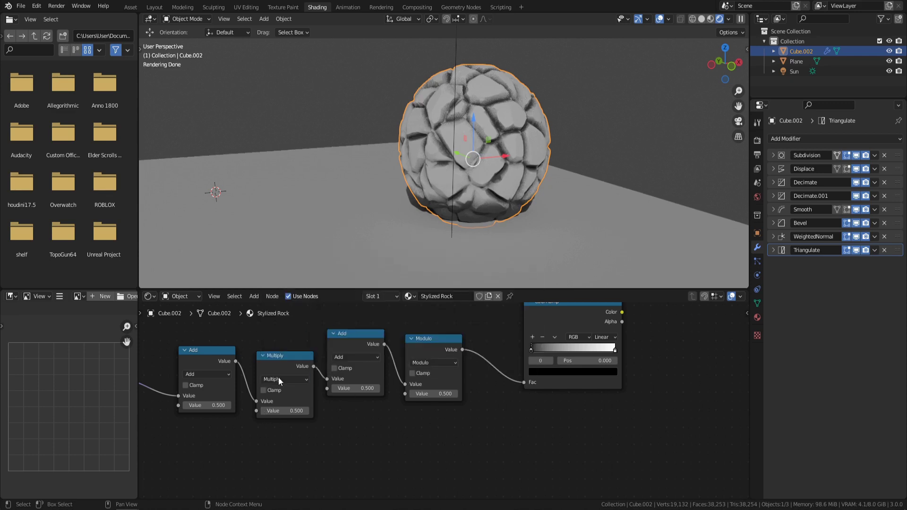
Set the Multiply node's value to 0.6 and the value of the Add node after it to 1.4
{"action": "scroll", "coordinate": [311, 396], "scroll_direction": "up", "scroll_amount": 1}
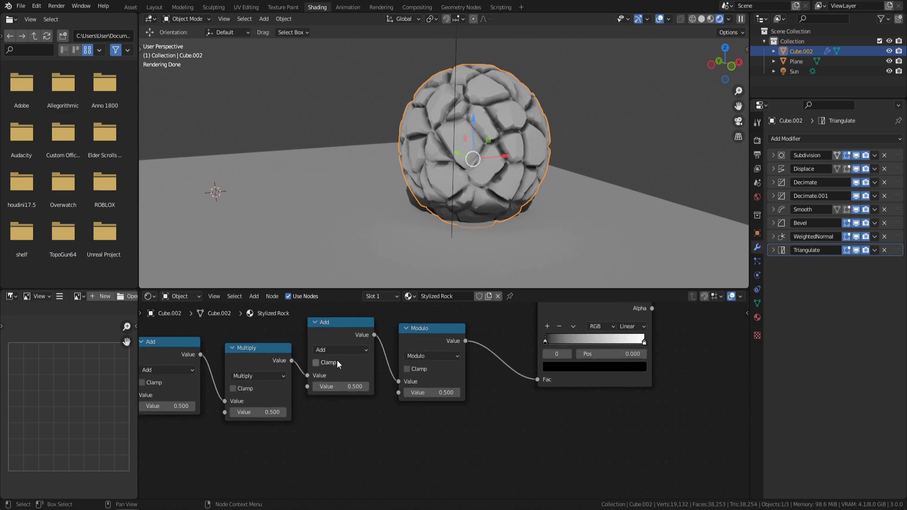
{"action": "scroll", "coordinate": [369, 425], "scroll_direction": "left", "scroll_amount": 5, "text": "ctrl"}
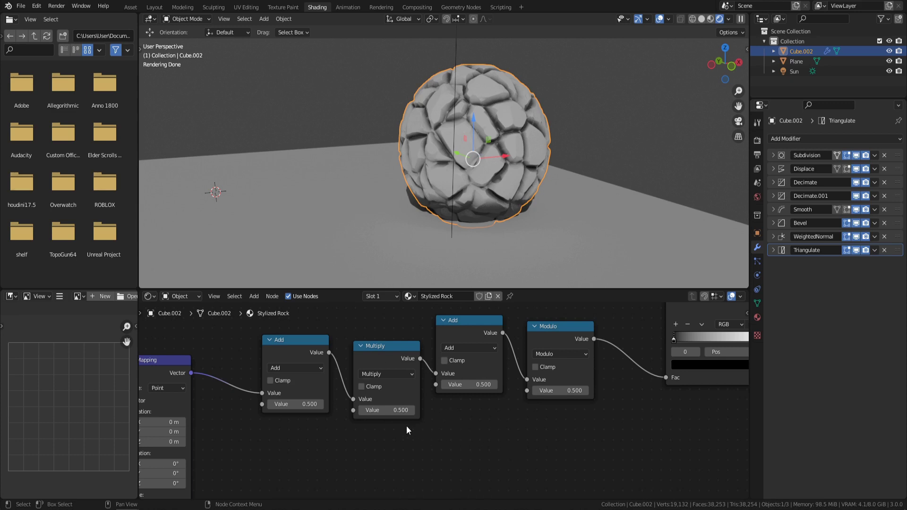
{"action": "left_click", "coordinate": [402, 410]}
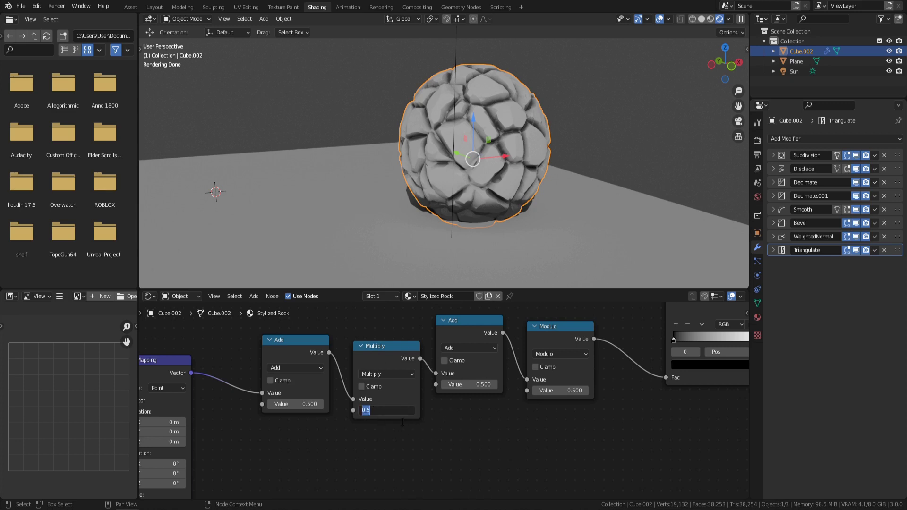
{"action": "type", "text": "0.6"}
{"action": "key", "text": "Return"}
{"action": "left_click", "coordinate": [476, 385]}
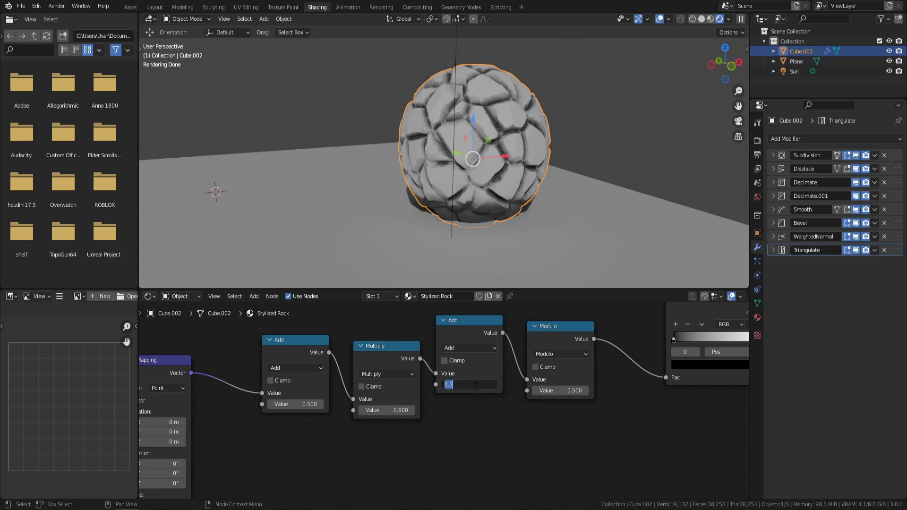
{"action": "type", "text": "1"}
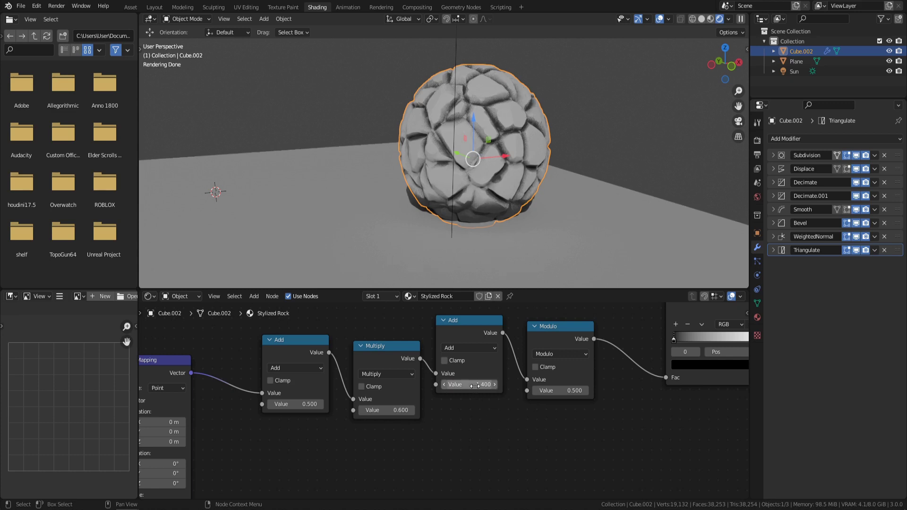
{"action": "key", "text": "Return"}
Set the Modulo node's value to 1.06
{"action": "left_click", "coordinate": [564, 391]}
{"action": "type", "text": "1"}
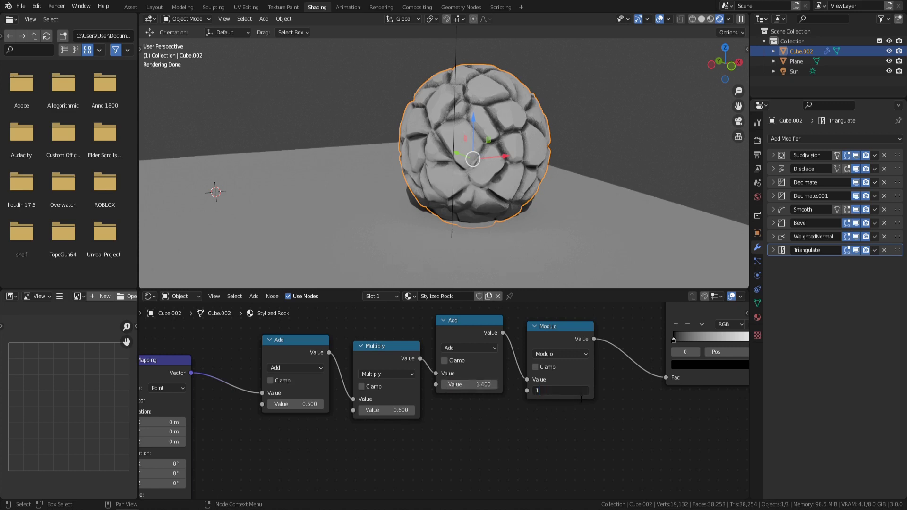
{"action": "type", "text": ".06"}
{"action": "key", "text": "Return"}
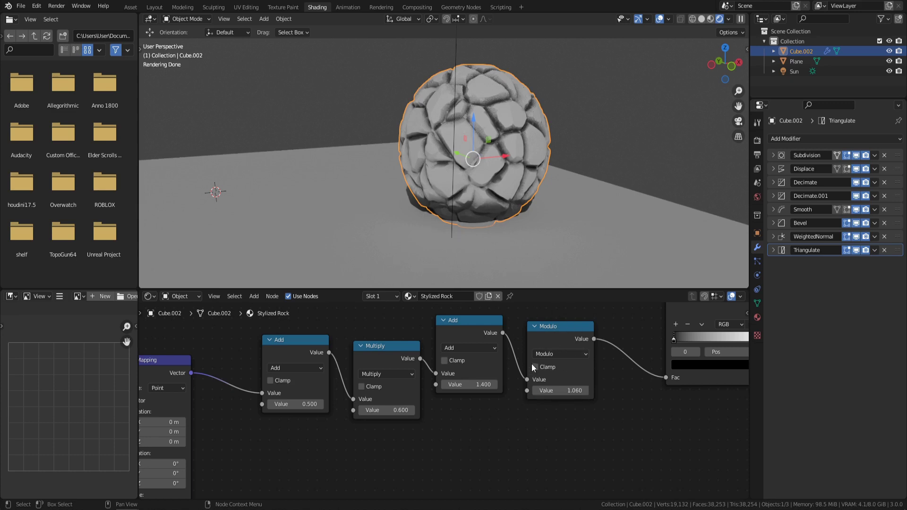
Connect the second ColorRamp's Color output to the Principled BSDF's Base Color and inspect the rock's edges
{"action": "scroll", "coordinate": [617, 381], "scroll_direction": "down", "scroll_amount": 2}
{"action": "middle_click_drag", "start_coordinate": [618, 381], "coordinate": [436, 421]}
{"action": "scroll", "coordinate": [429, 398], "scroll_direction": "down", "scroll_amount": 1}
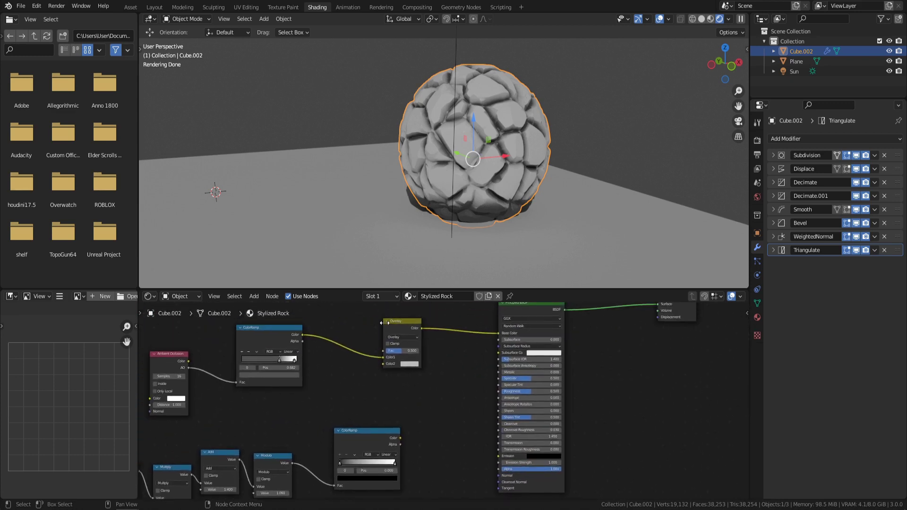
{"action": "left_click_drag", "start_coordinate": [401, 438], "coordinate": [502, 335]}
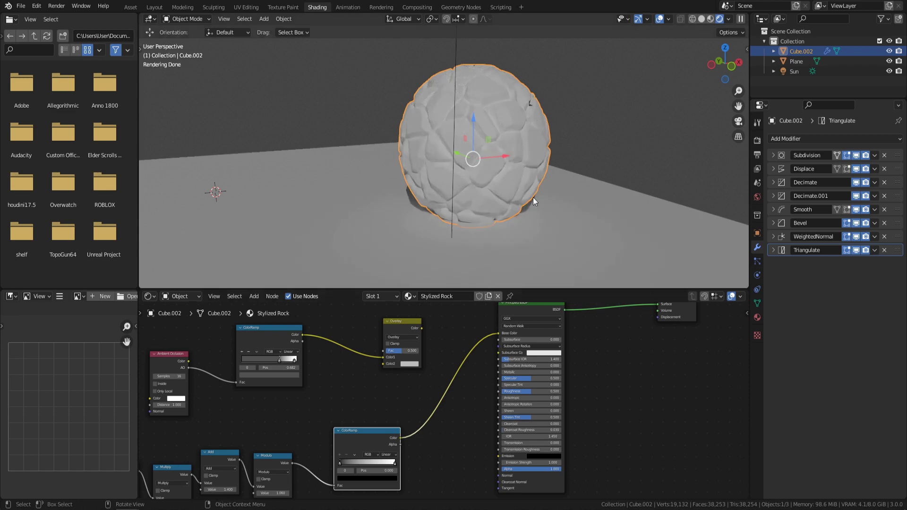
{"action": "middle_click_drag", "start_coordinate": [381, 429], "coordinate": [449, 359]}
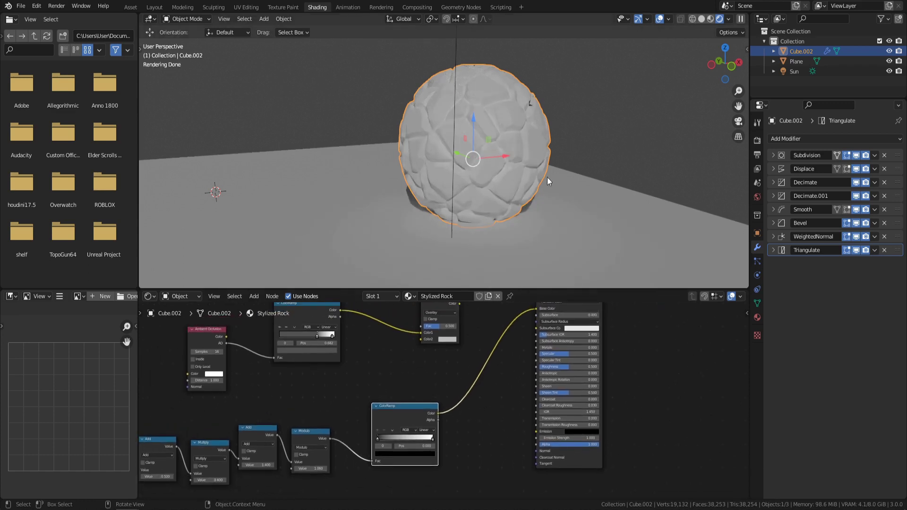
{"action": "middle_click_drag", "start_coordinate": [591, 143], "coordinate": [462, 156]}
{"action": "middle_click_drag", "start_coordinate": [421, 208], "coordinate": [495, 194]}
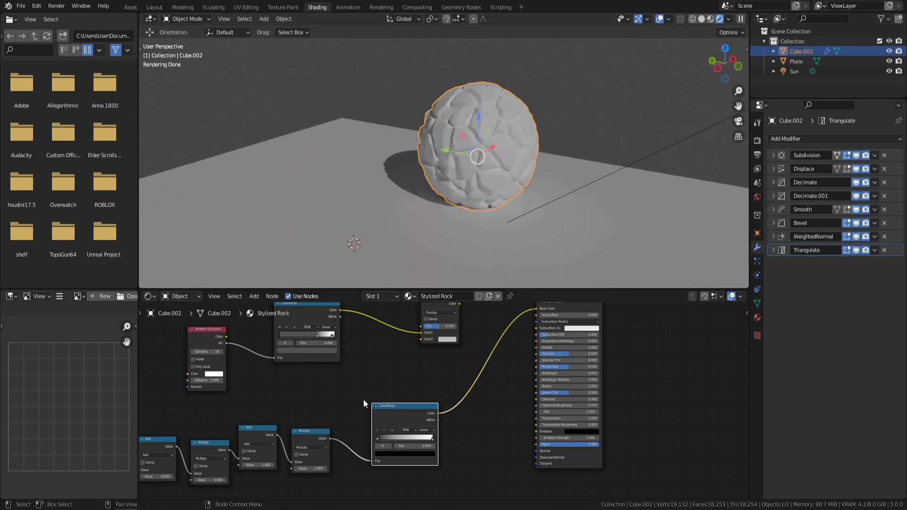
{"action": "scroll", "coordinate": [363, 409], "scroll_direction": "up", "scroll_amount": 5}
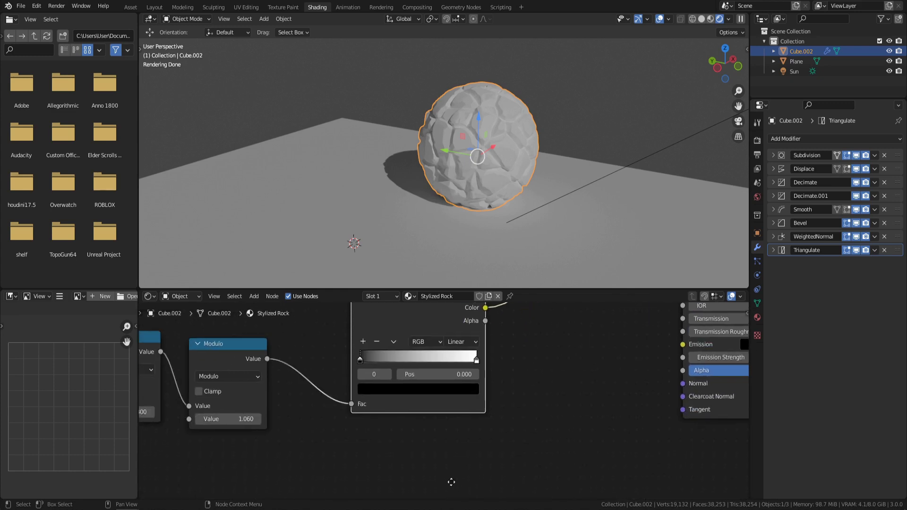
{"action": "scroll", "coordinate": [403, 396], "scroll_direction": "up", "scroll_amount": 2}
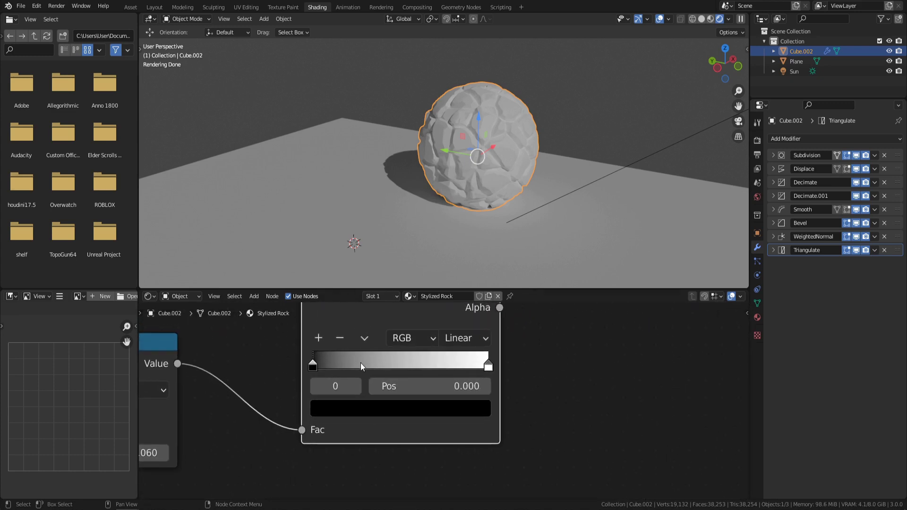
Add two stops to the ColorRamp at about 0.345 and 0.718, and color its first stop bright blue
{"action": "left_click", "coordinate": [373, 364], "text": "ctrl"}
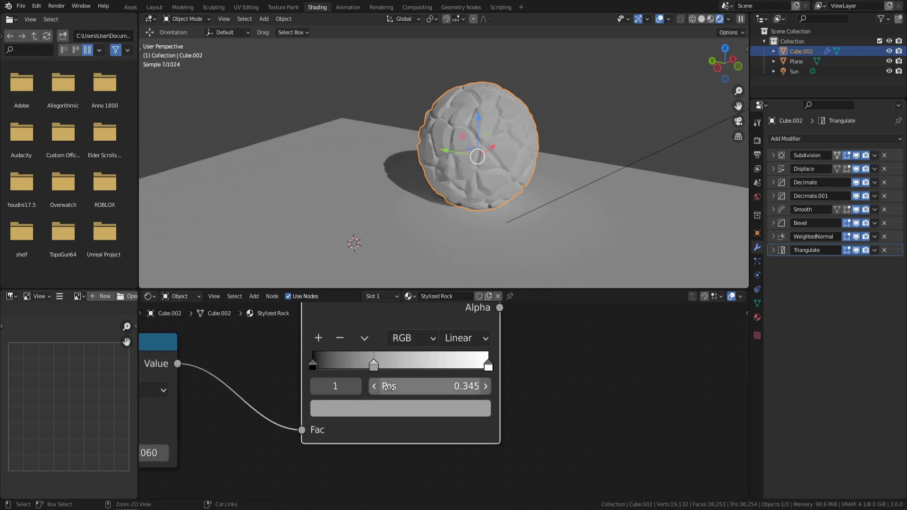
{"action": "left_click", "coordinate": [440, 364], "text": "ctrl"}
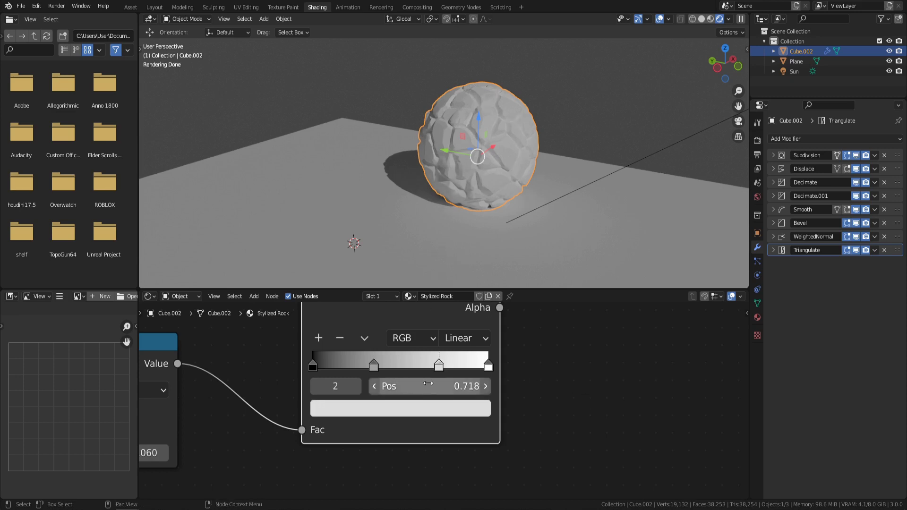
{"action": "left_click", "coordinate": [313, 366]}
{"action": "left_click", "coordinate": [385, 408]}
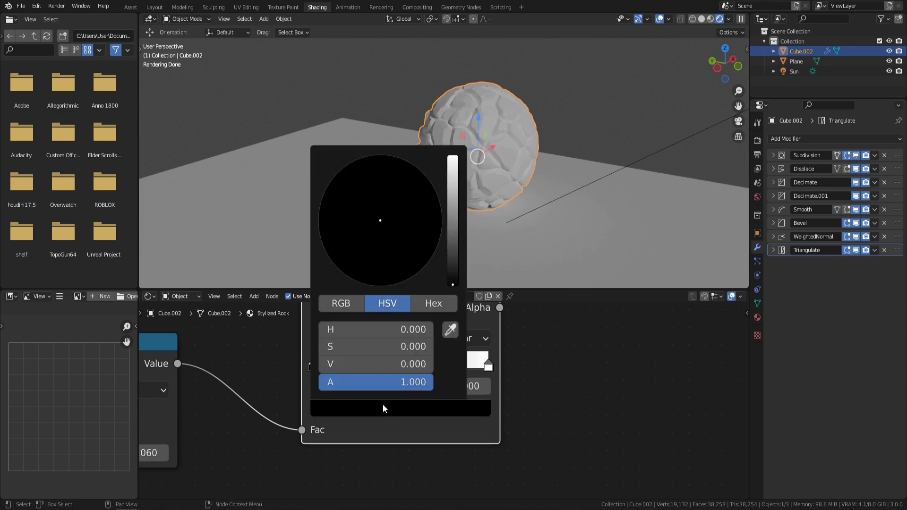
{"action": "left_click_drag", "start_coordinate": [453, 286], "coordinate": [452, 155]}
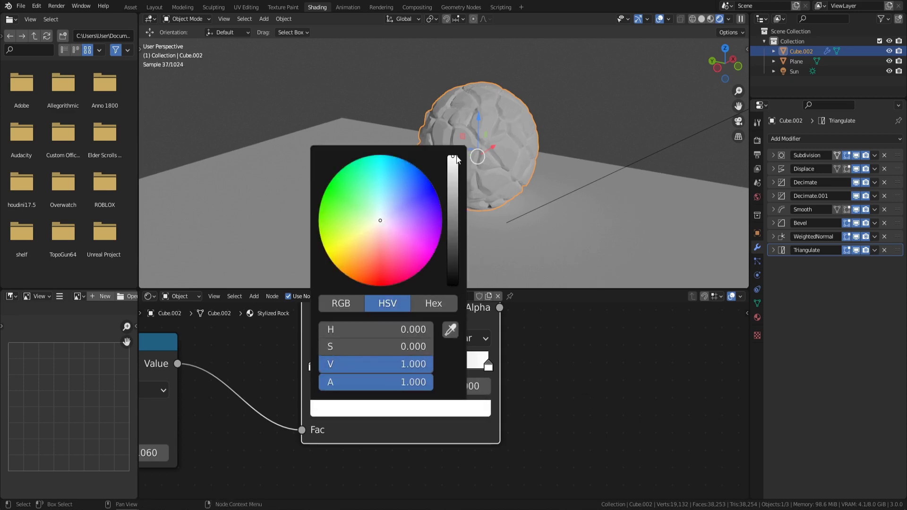
{"action": "left_click", "coordinate": [431, 188]}
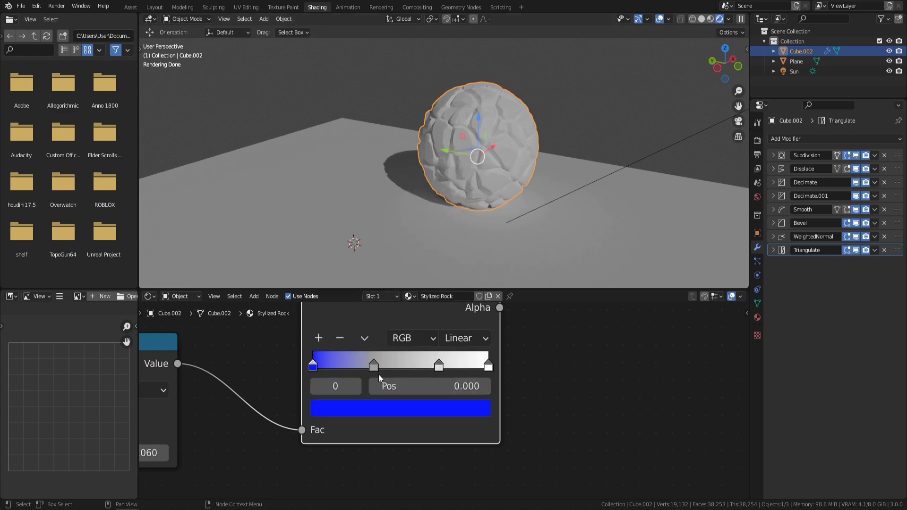
Color the ColorRamp stop at position 0.345 bright green at full brightness
{"action": "left_click", "coordinate": [374, 367]}
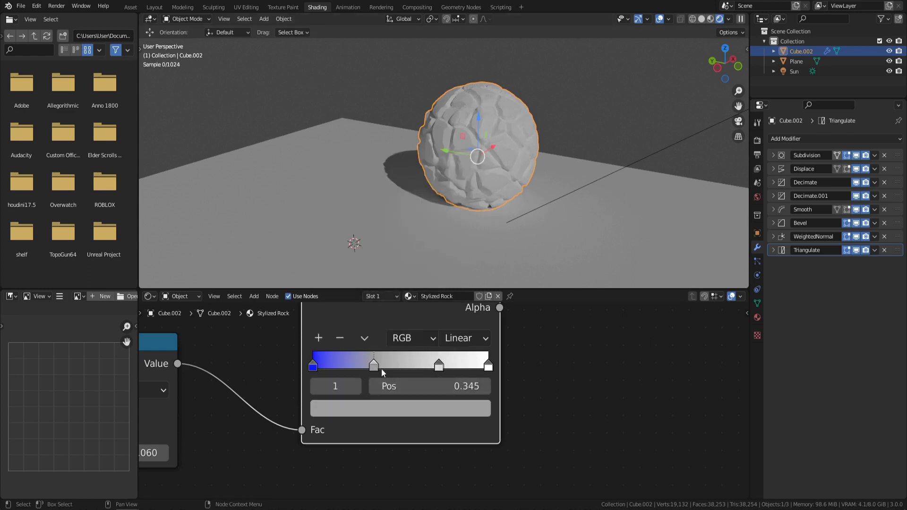
{"action": "left_click", "coordinate": [401, 408]}
{"action": "left_click", "coordinate": [334, 190]}
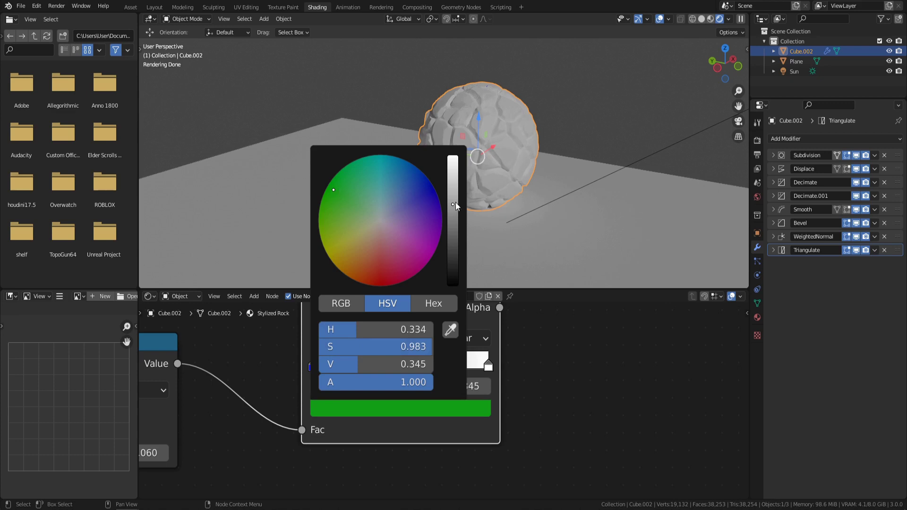
{"action": "left_click_drag", "start_coordinate": [455, 203], "coordinate": [453, 156]}
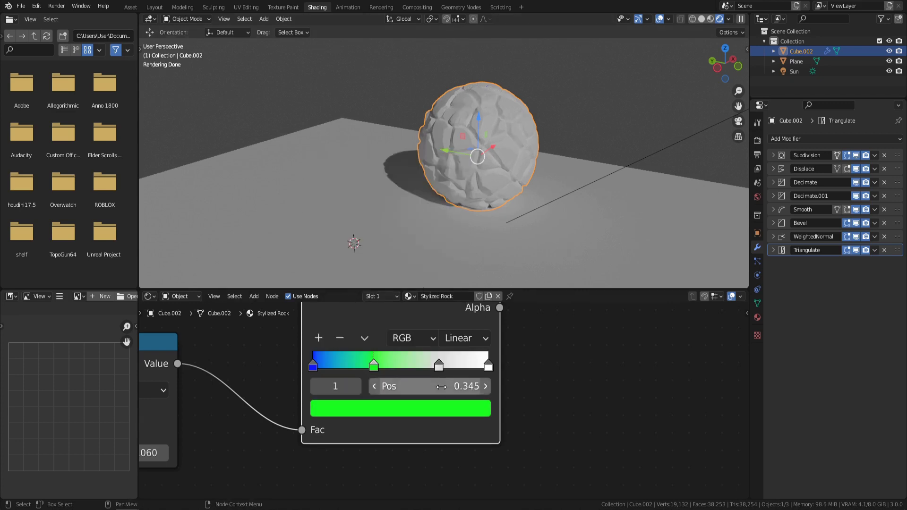
Color the ColorRamp stop at position 0.718 bright red at full brightness
{"action": "left_click", "coordinate": [439, 367]}
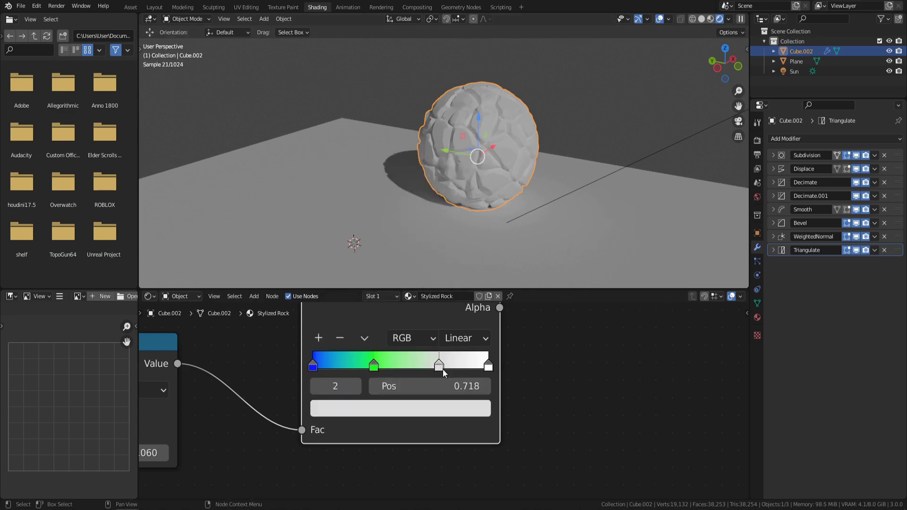
{"action": "left_click", "coordinate": [394, 408]}
{"action": "left_click", "coordinate": [379, 282]}
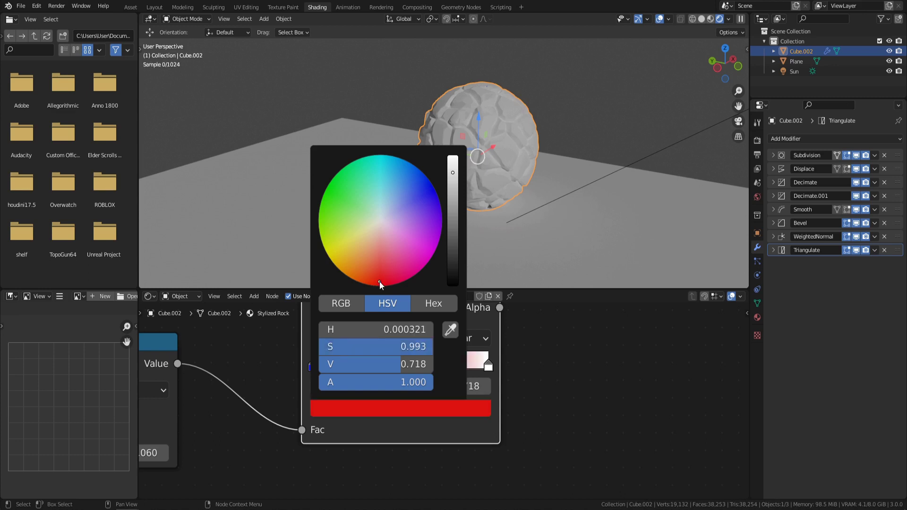
{"action": "left_click_drag", "start_coordinate": [453, 169], "coordinate": [453, 156]}
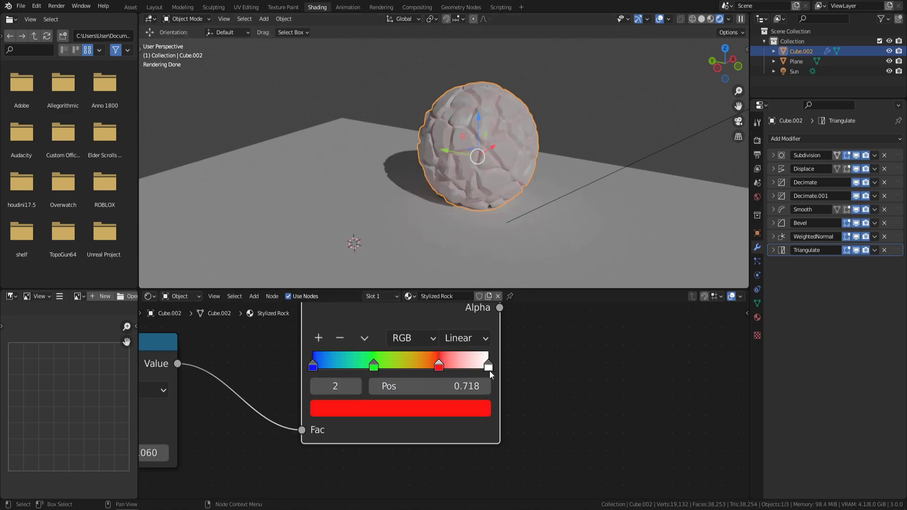
Color the ColorRamp's last stop cyan
{"action": "left_click", "coordinate": [489, 367]}
{"action": "left_click", "coordinate": [422, 405]}
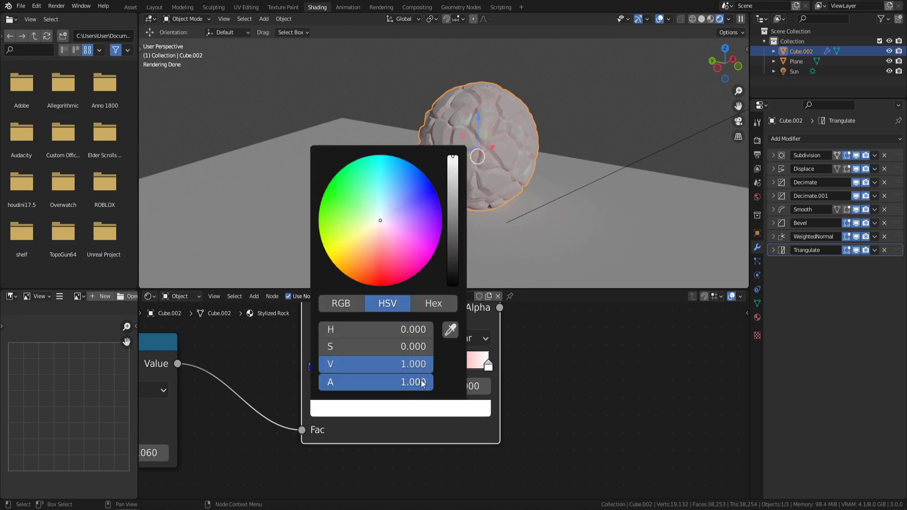
{"action": "left_click", "coordinate": [382, 160]}
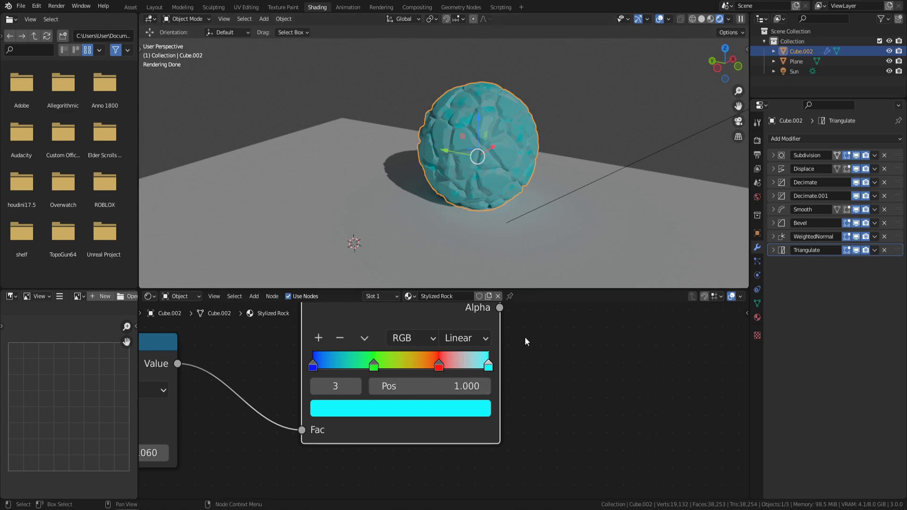
Move the ColorRamp's red stop to about 0.927, its green stop to about 0.918 and its blue stop to about 0.859
{"action": "scroll", "coordinate": [534, 215], "scroll_direction": "up", "scroll_amount": 3}
{"action": "middle_click_drag", "start_coordinate": [523, 183], "coordinate": [533, 191]}
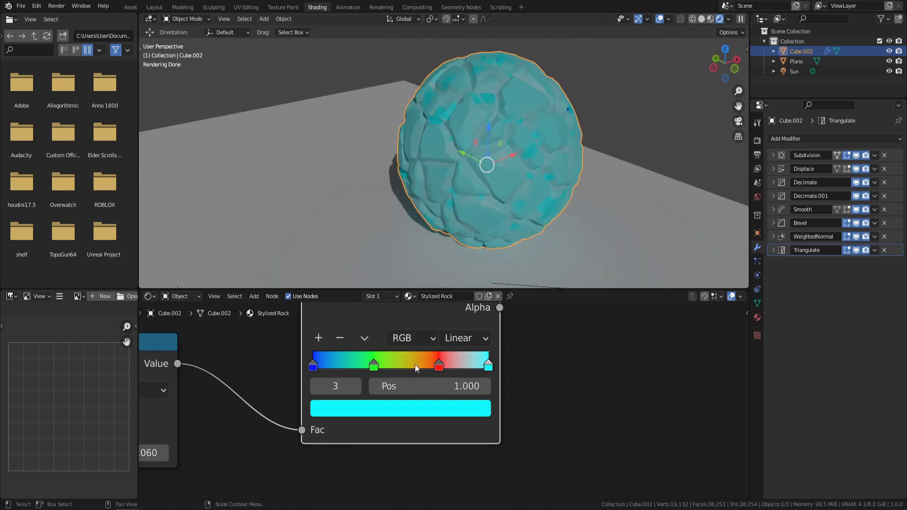
{"action": "scroll", "coordinate": [488, 368], "scroll_direction": "up", "scroll_amount": 2}
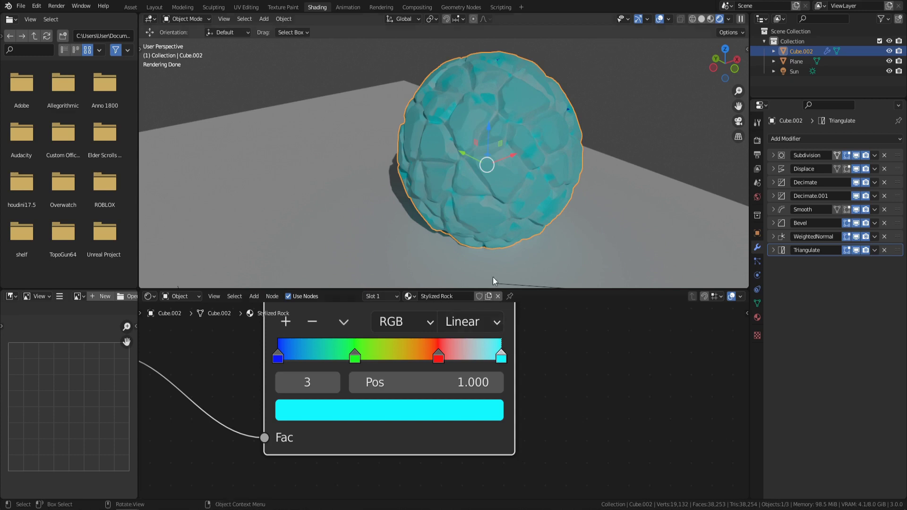
{"action": "scroll", "coordinate": [475, 350], "scroll_direction": "up", "scroll_amount": 1}
{"action": "left_click_drag", "start_coordinate": [440, 355], "coordinate": [490, 356]}
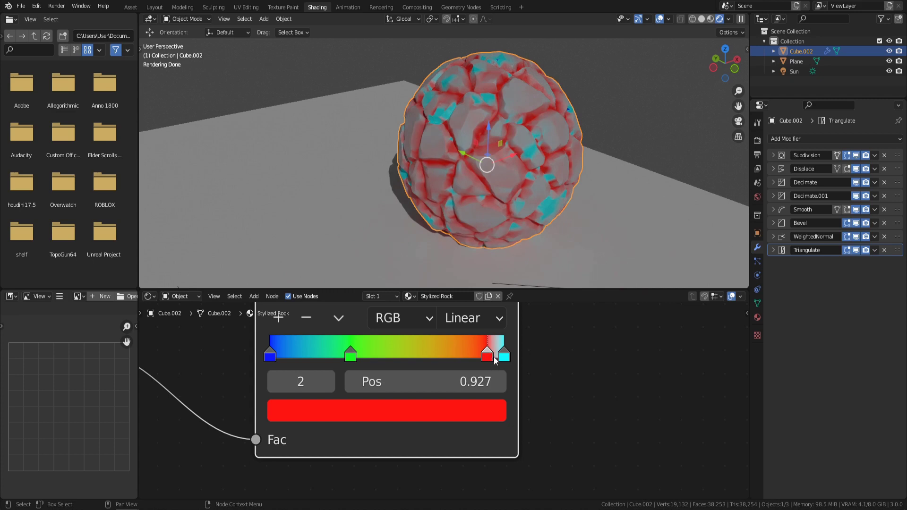
{"action": "left_click_drag", "start_coordinate": [357, 358], "coordinate": [492, 359]}
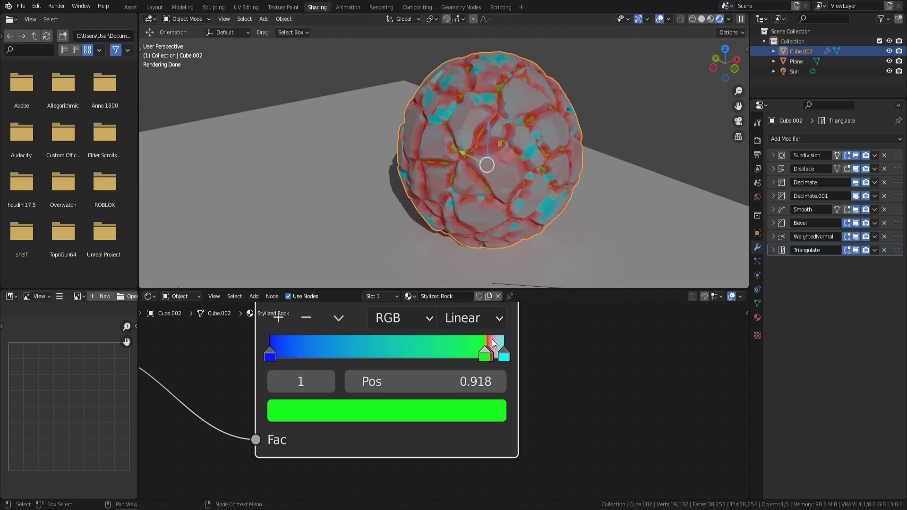
{"action": "left_click_drag", "start_coordinate": [278, 359], "coordinate": [475, 350]}
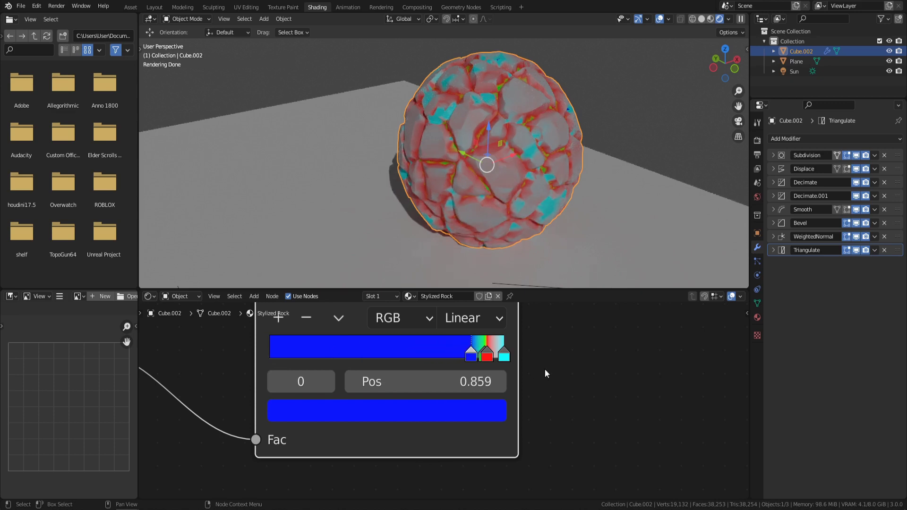
{"action": "left_click", "coordinate": [577, 357]}
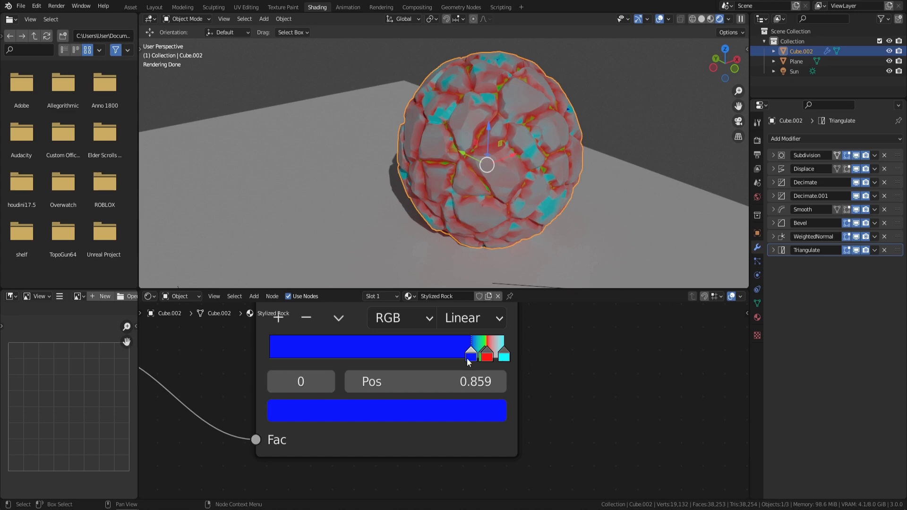
Shift the red and green stops closer to the cyan stop and move the blue stop to about 0.927
{"action": "middle_click_drag", "start_coordinate": [562, 350], "coordinate": [505, 391]}
{"action": "left_click_drag", "start_coordinate": [433, 399], "coordinate": [436, 402]}
{"action": "left_click", "coordinate": [428, 400]}
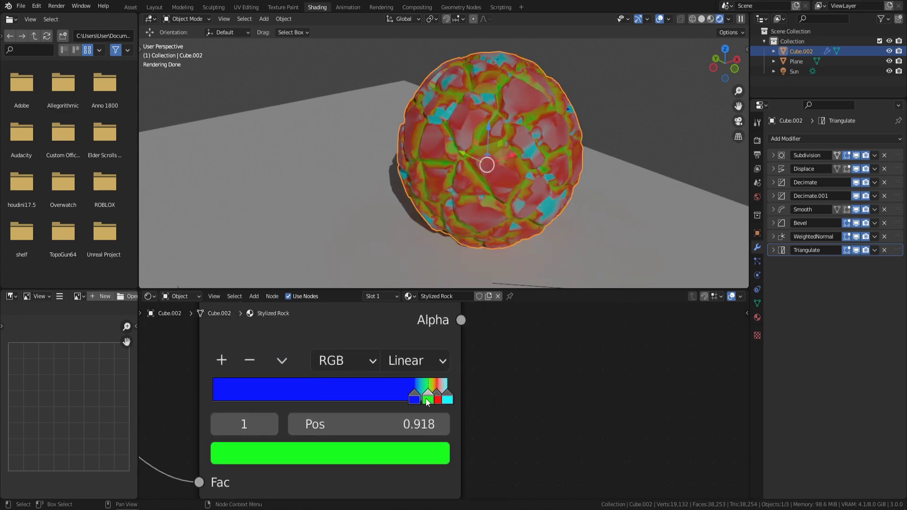
{"action": "left_click_drag", "start_coordinate": [428, 401], "coordinate": [433, 402]}
{"action": "left_click", "coordinate": [415, 401]}
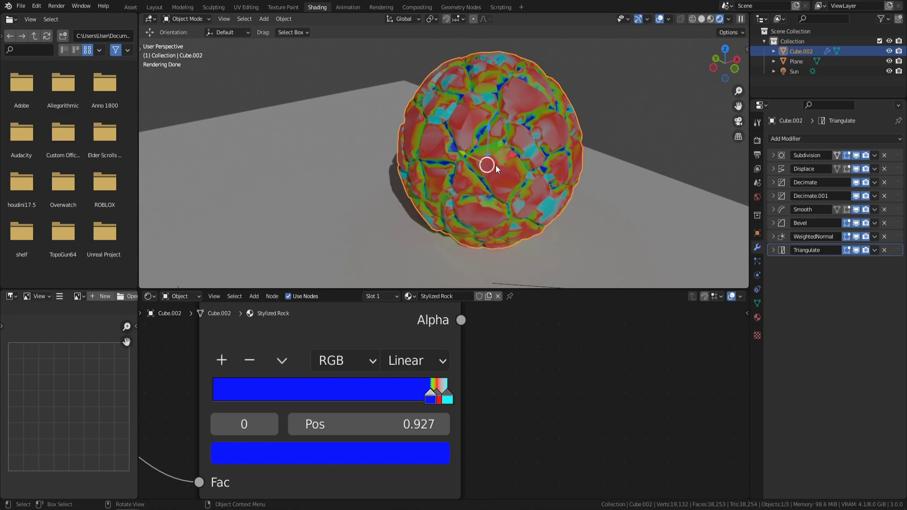
Examine the rock from several sides and up close to check how the ramp colors follow its crevices, faces and edges
{"action": "middle_click_drag", "start_coordinate": [443, 170], "coordinate": [542, 128]}
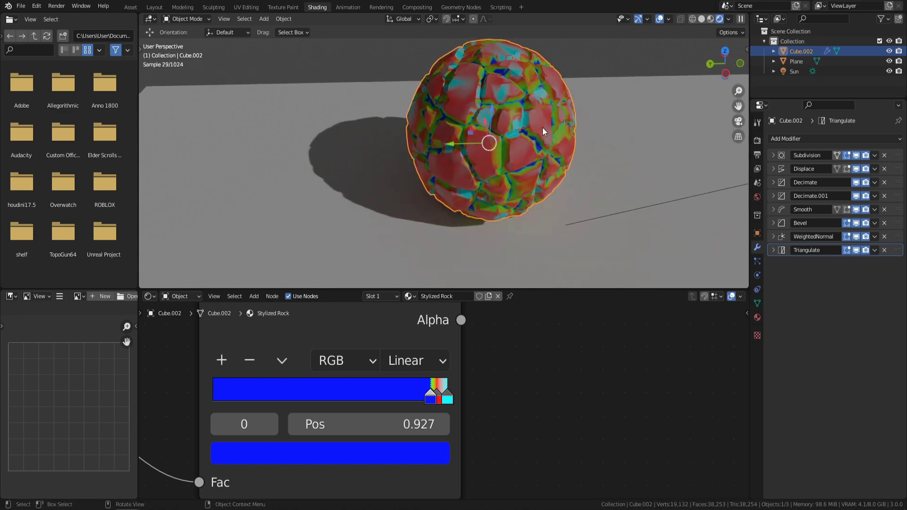
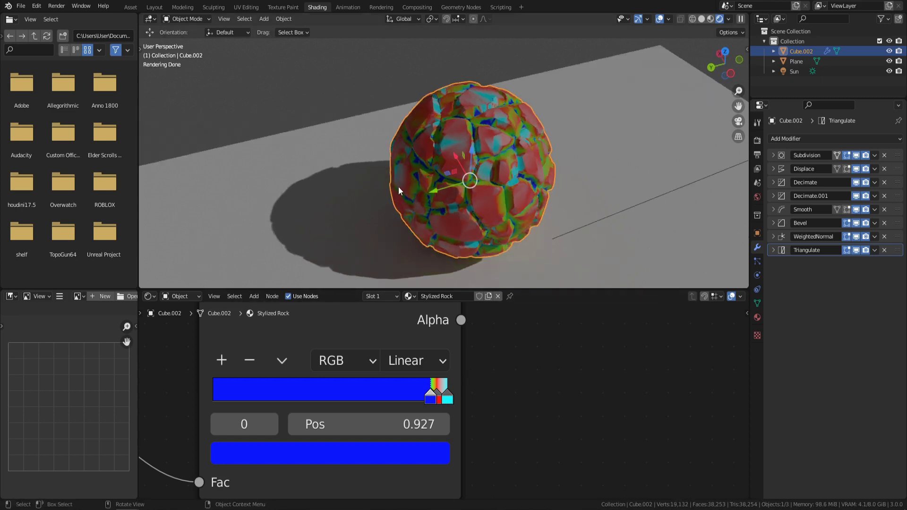
{"action": "middle_click_drag", "start_coordinate": [399, 186], "coordinate": [373, 157]}
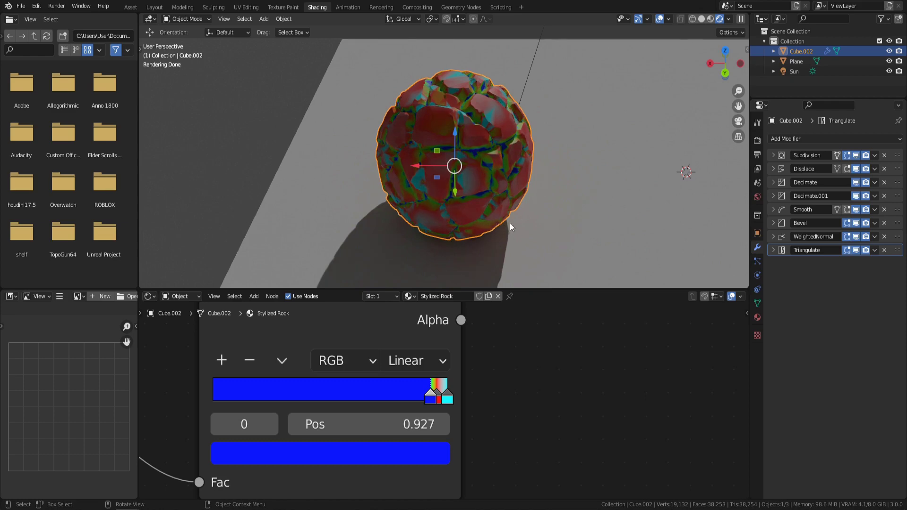
{"action": "middle_click_drag", "start_coordinate": [509, 223], "coordinate": [461, 197]}
{"action": "scroll", "coordinate": [461, 197], "scroll_direction": "up", "scroll_amount": 4}
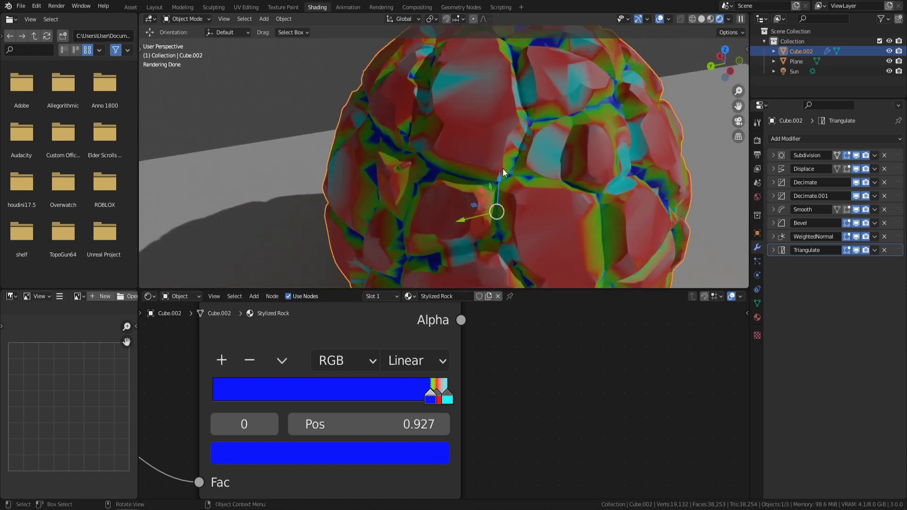
{"action": "middle_click_drag", "start_coordinate": [463, 172], "coordinate": [432, 176]}
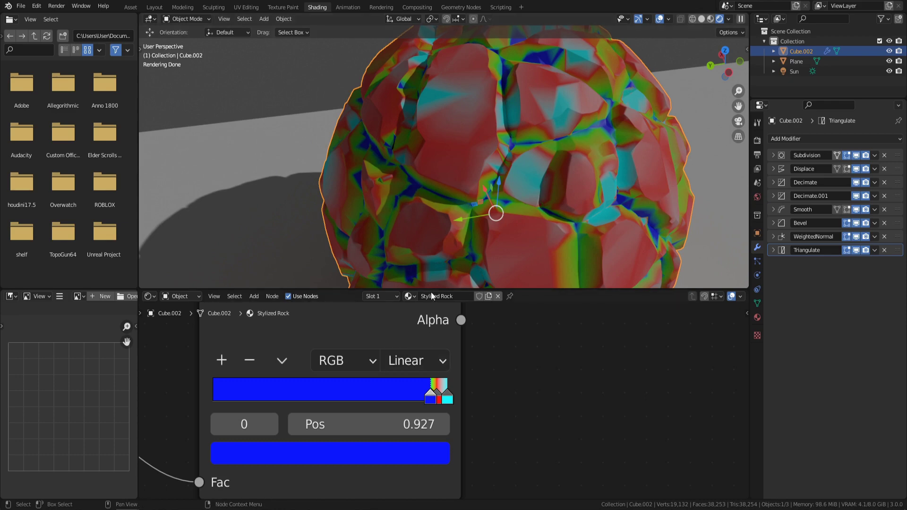
{"action": "middle_click_drag", "start_coordinate": [491, 172], "coordinate": [602, 192]}
{"action": "scroll", "coordinate": [554, 186], "scroll_direction": "down", "scroll_amount": 4}
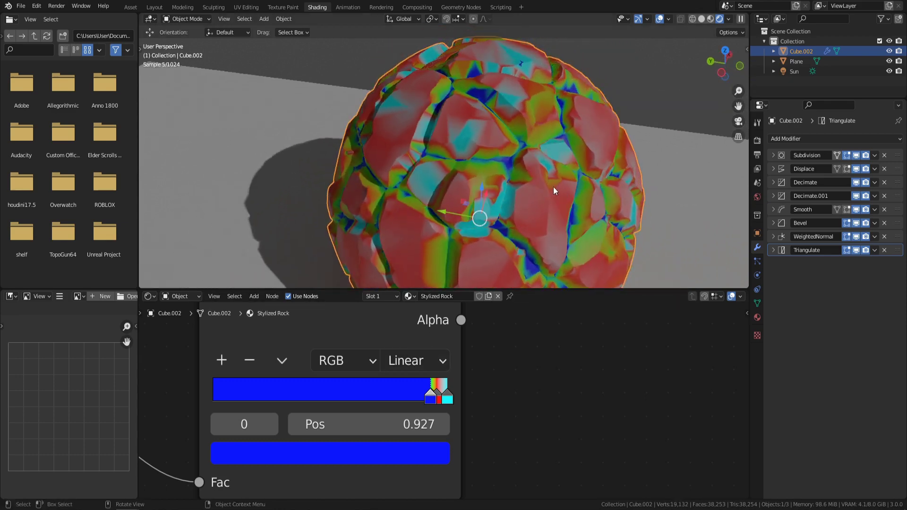
{"action": "middle_click_drag", "start_coordinate": [542, 229], "coordinate": [489, 177]}
{"action": "scroll", "coordinate": [541, 196], "scroll_direction": "up", "scroll_amount": 3}
{"action": "middle_click_drag", "start_coordinate": [540, 197], "coordinate": [532, 182]}
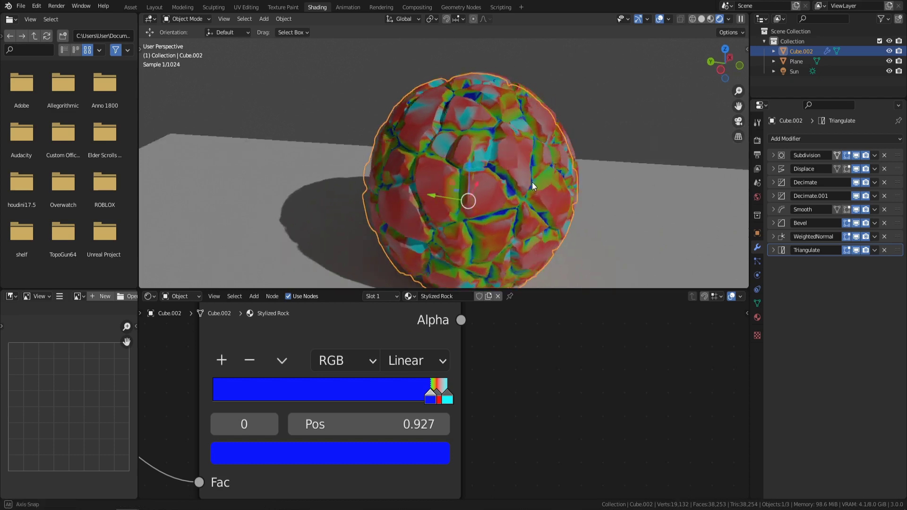
Try B-Spline interpolation on the ColorRamp and check the color blending on the rock
{"action": "left_click", "coordinate": [440, 361]}
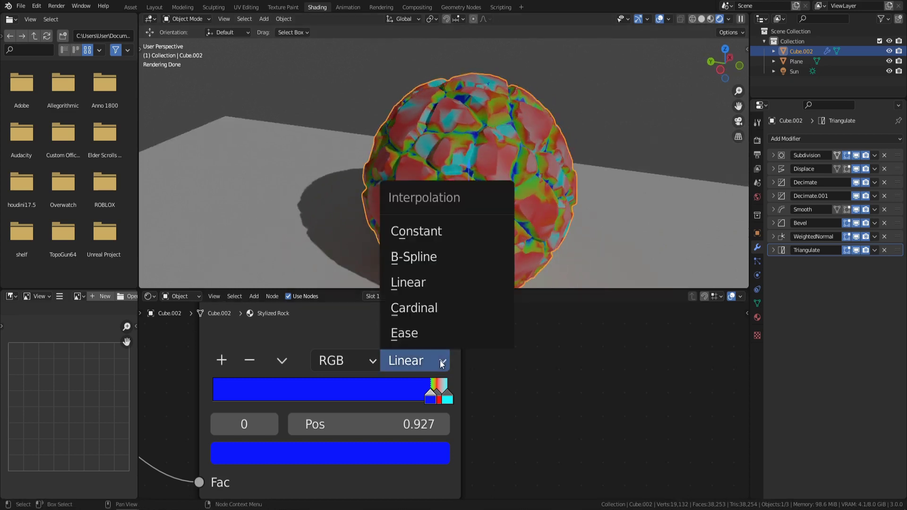
{"action": "left_click", "coordinate": [425, 257]}
{"action": "middle_click_drag", "start_coordinate": [556, 226], "coordinate": [508, 195]}
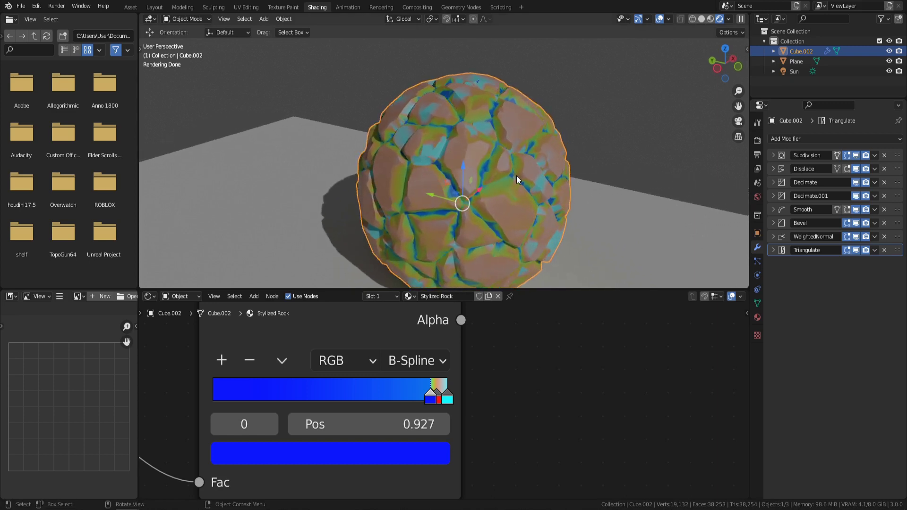
Set the ColorRamp's interpolation to Cardinal and check the rock's color transitions up close
{"action": "left_click", "coordinate": [416, 361]}
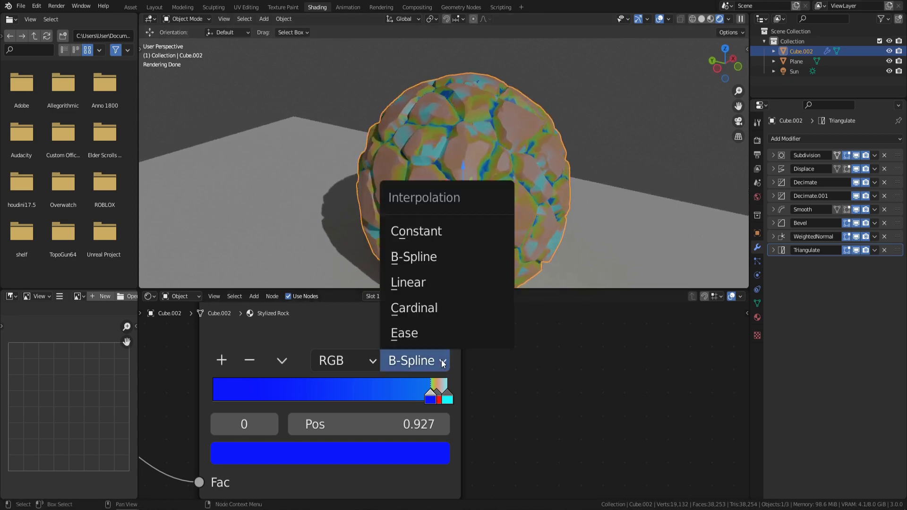
{"action": "left_click", "coordinate": [430, 306]}
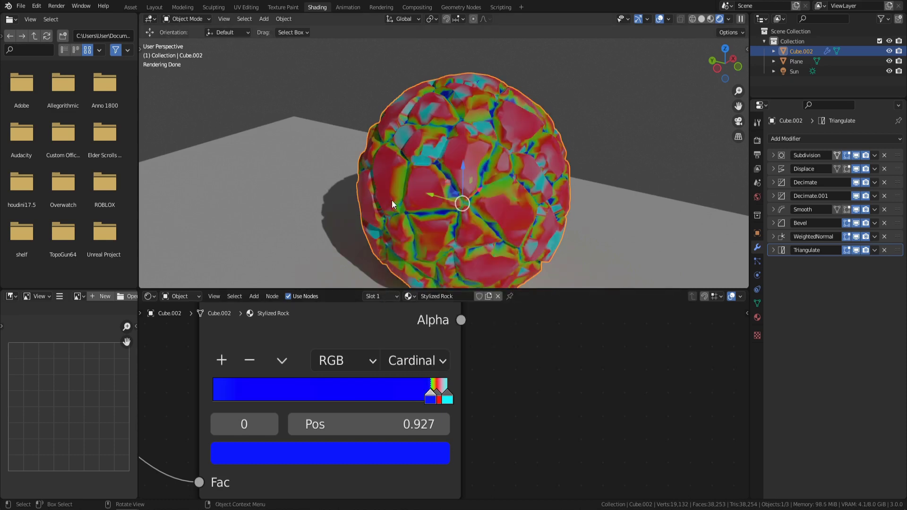
{"action": "scroll", "coordinate": [392, 200], "scroll_direction": "up", "scroll_amount": 2}
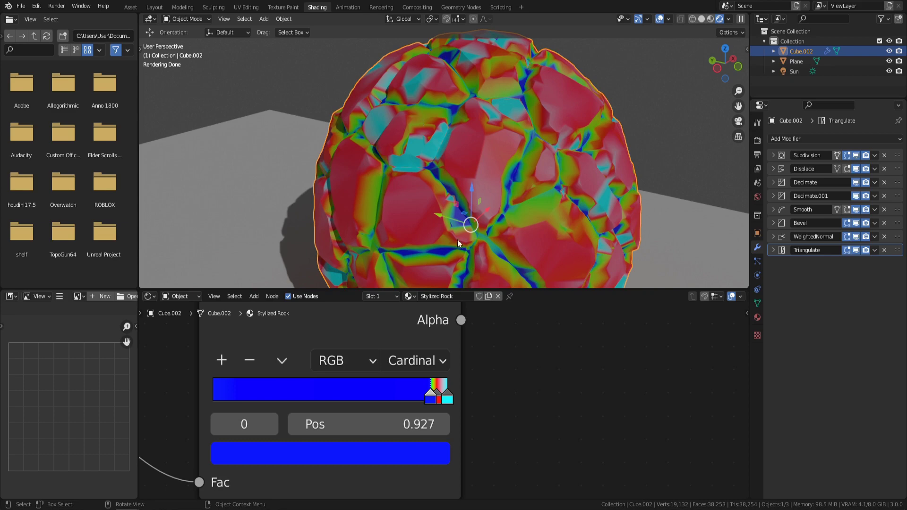
{"action": "scroll", "coordinate": [574, 181], "scroll_direction": "down", "scroll_amount": 3}
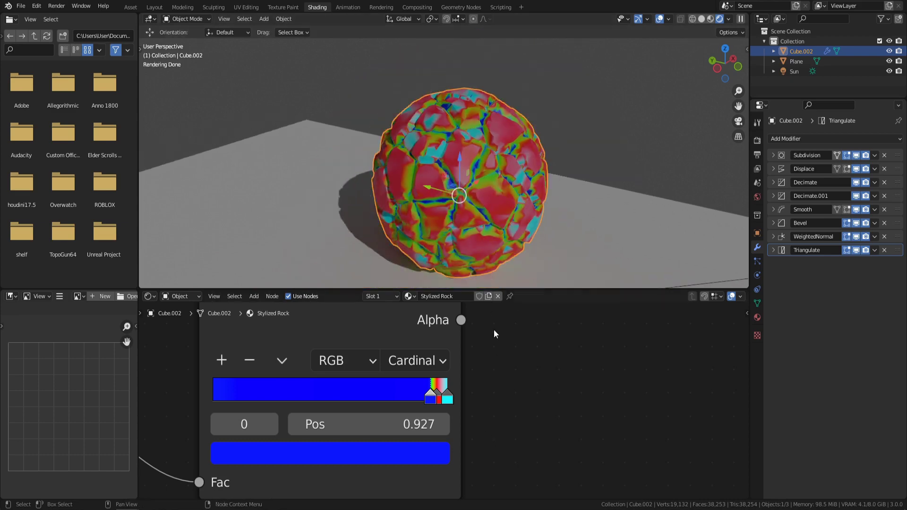
Recolor the ColorRamp's cyan stop to a dark bluish gray with hue 0.610, saturation 0.084 and value 0.127
{"action": "left_click", "coordinate": [449, 402]}
{"action": "left_click", "coordinate": [398, 453]}
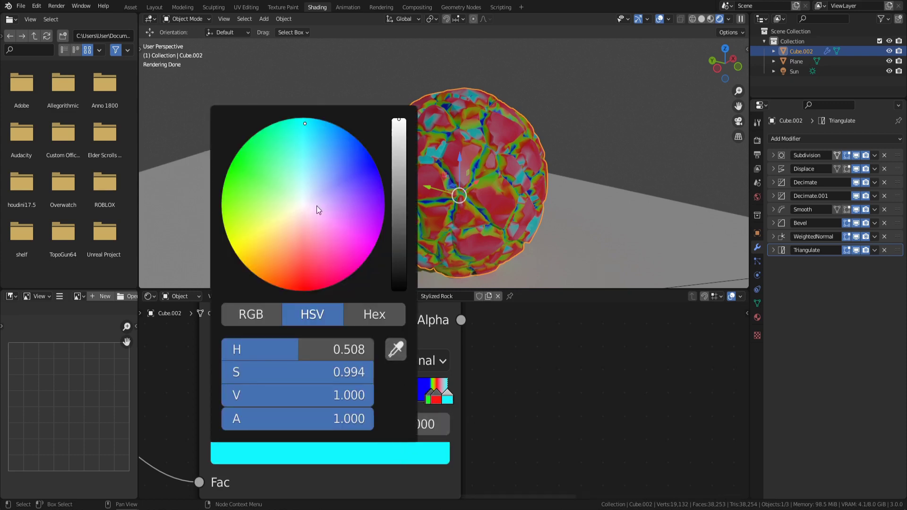
{"action": "left_click_drag", "start_coordinate": [305, 206], "coordinate": [305, 202]}
{"action": "left_click", "coordinate": [404, 224]}
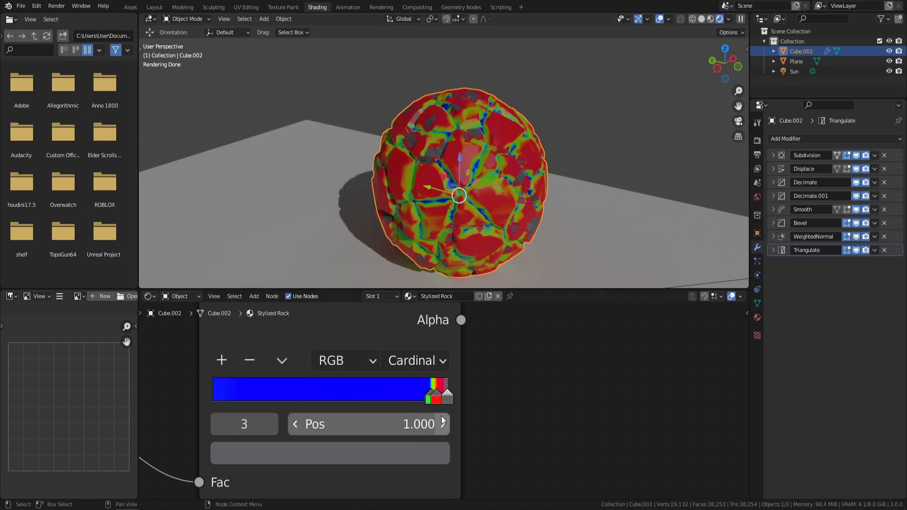
Replace the red stop's color with the gray sampled from the ramp's last stop
{"action": "left_click", "coordinate": [437, 400]}
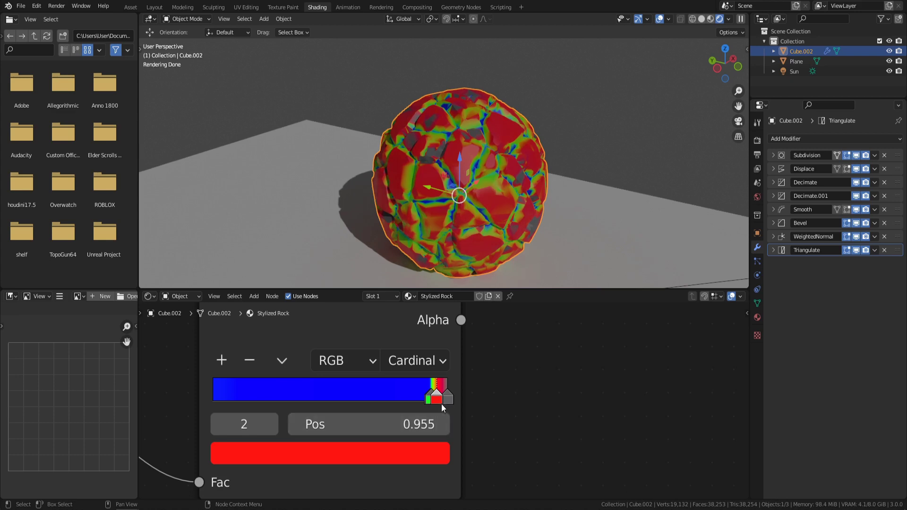
{"action": "left_click", "coordinate": [392, 453]}
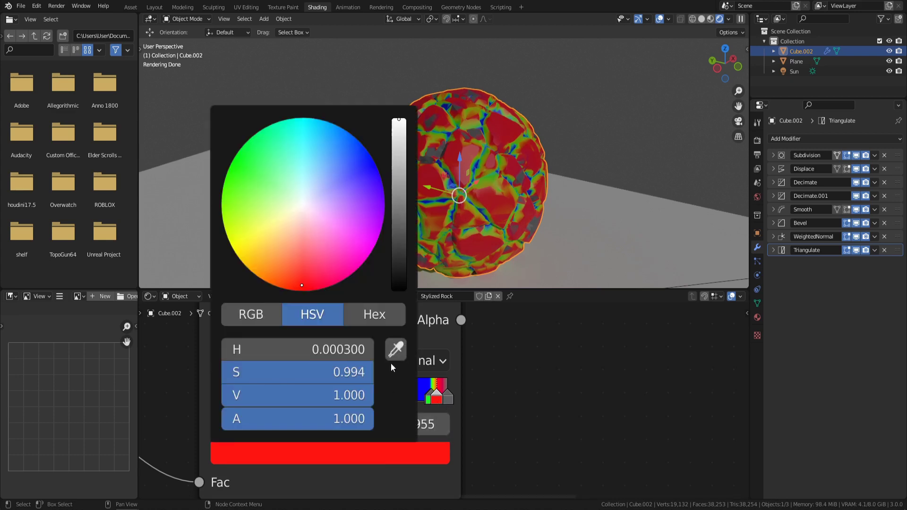
{"action": "left_click", "coordinate": [396, 350]}
{"action": "left_click", "coordinate": [450, 395]}
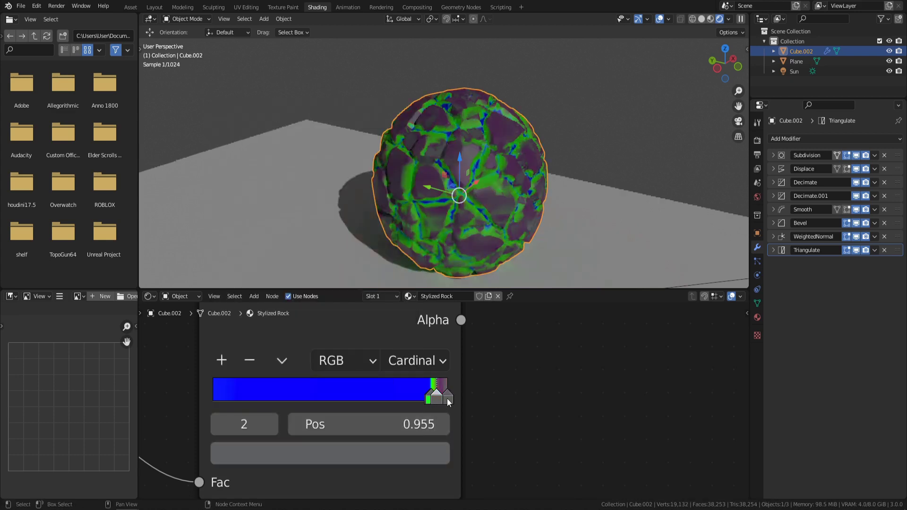
Replace the color of the blue stop at 0.927 with the gray sampled from the ramp's last stop
{"action": "left_click", "coordinate": [429, 402]}
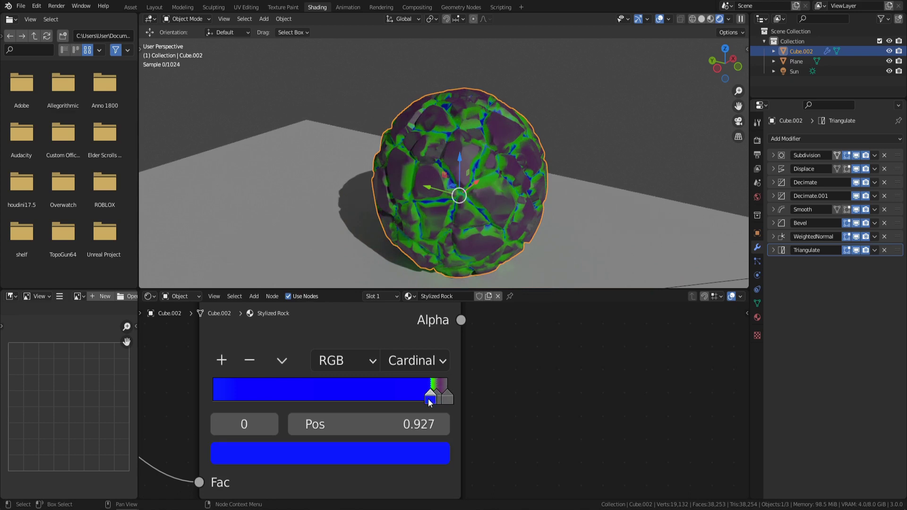
{"action": "left_click", "coordinate": [409, 452]}
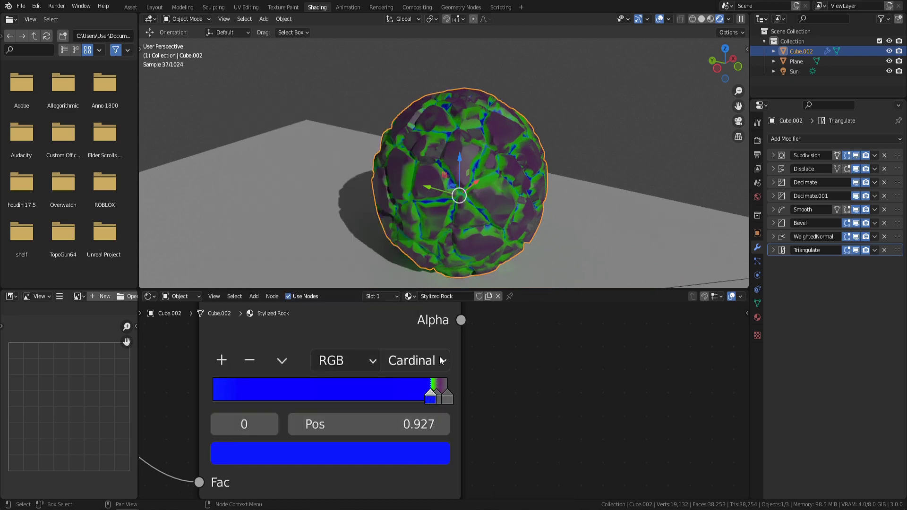
{"action": "left_click", "coordinate": [395, 456]}
{"action": "left_click", "coordinate": [396, 352]}
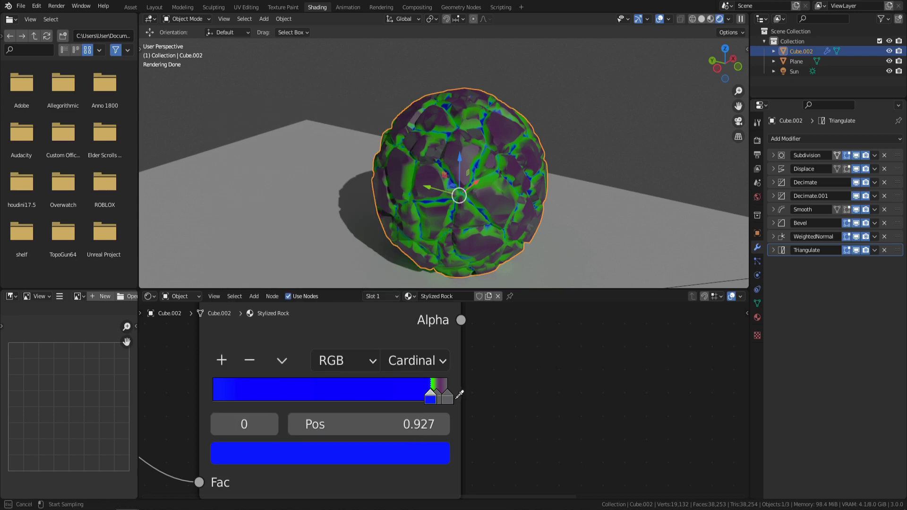
{"action": "left_click", "coordinate": [449, 398]}
Replace the color of the green stop at 0.932 with the same sampled gray
{"action": "left_click", "coordinate": [433, 399]}
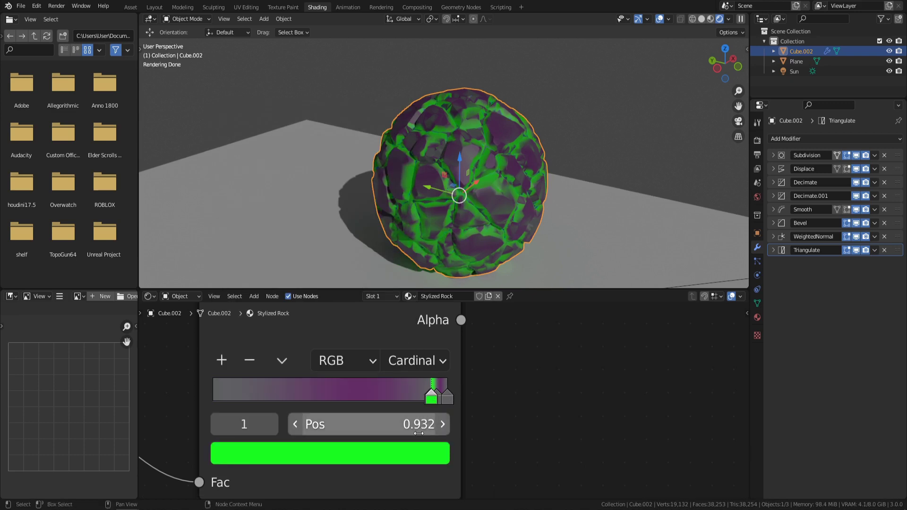
{"action": "left_click", "coordinate": [410, 452]}
{"action": "left_click", "coordinate": [420, 459]}
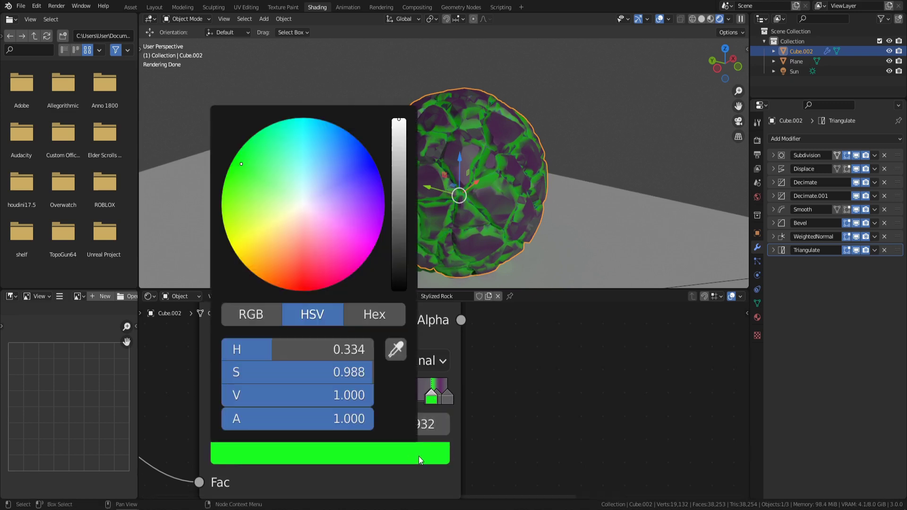
{"action": "left_click", "coordinate": [396, 350]}
{"action": "left_click", "coordinate": [539, 369]}
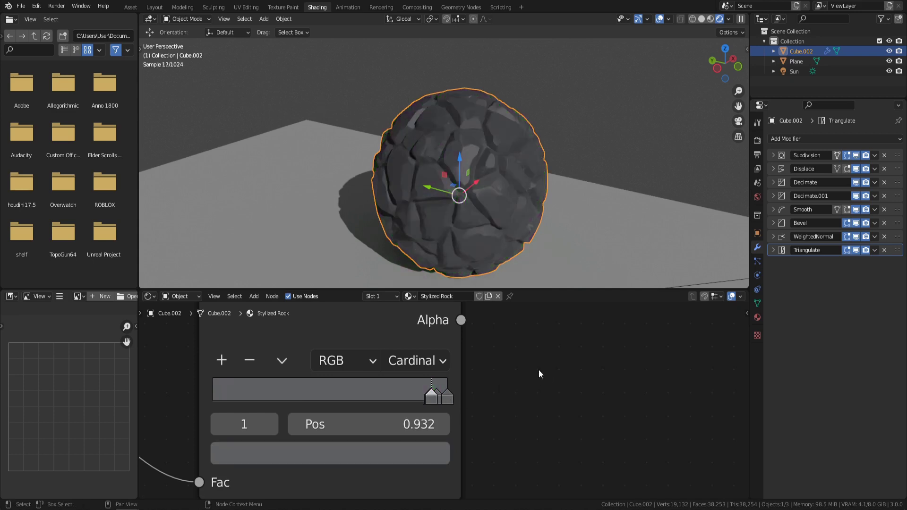
Brighten the gray of the ColorRamp's last stop to a value of 0.207
{"action": "left_click", "coordinate": [449, 397]}
{"action": "left_click", "coordinate": [404, 451]}
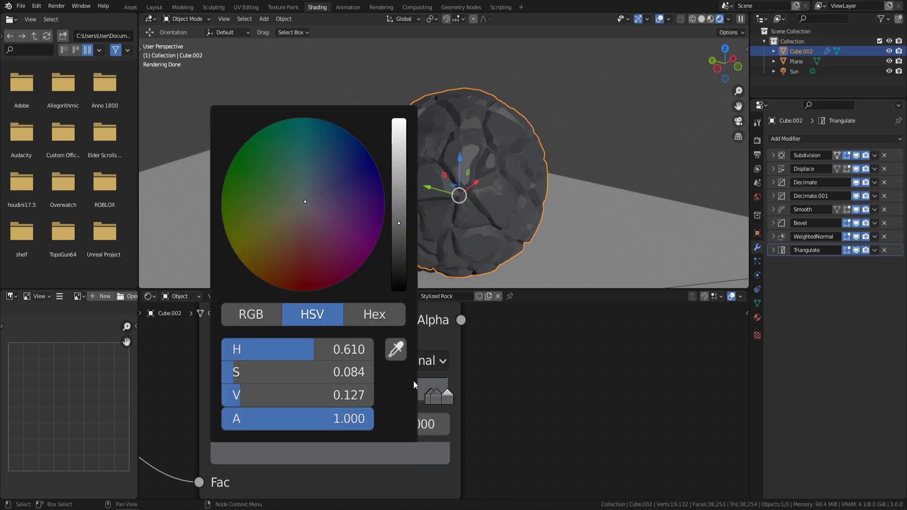
{"action": "left_click_drag", "start_coordinate": [399, 227], "coordinate": [399, 206]}
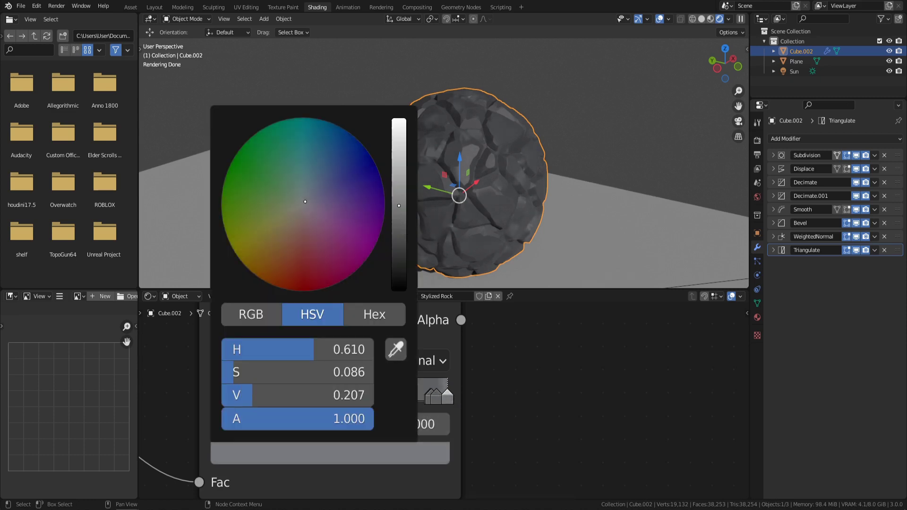
Darken the grays of the first two ColorRamp stops, at positions 0.927 and 0.932
{"action": "left_click", "coordinate": [427, 401]}
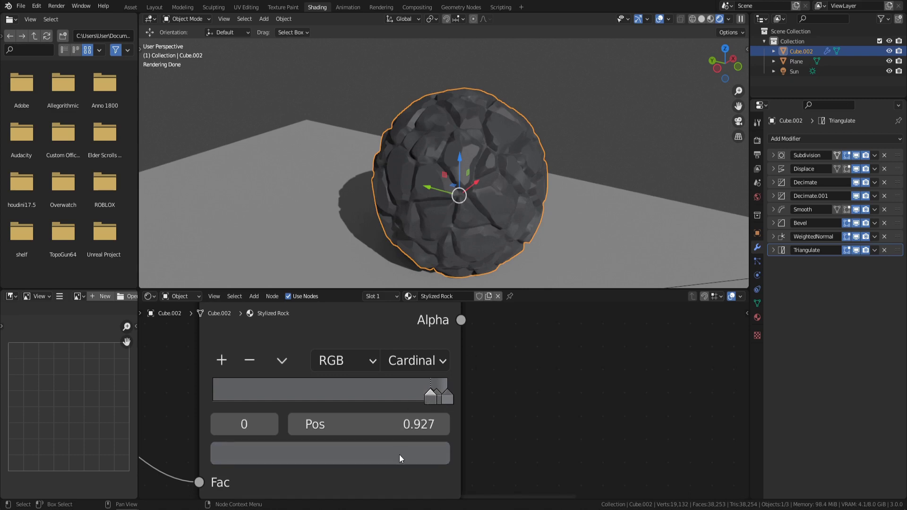
{"action": "left_click", "coordinate": [400, 458]}
{"action": "left_click_drag", "start_coordinate": [392, 223], "coordinate": [392, 246]}
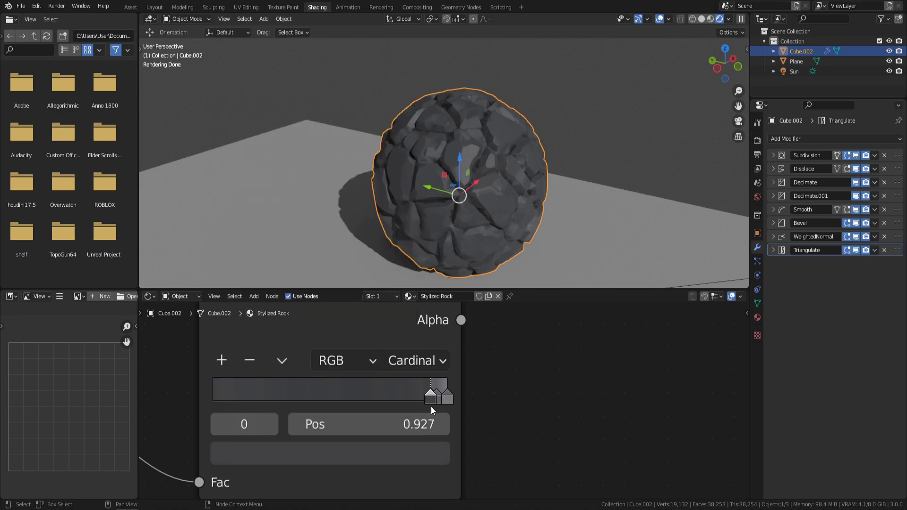
{"action": "left_click", "coordinate": [430, 398]}
{"action": "left_click", "coordinate": [417, 454]}
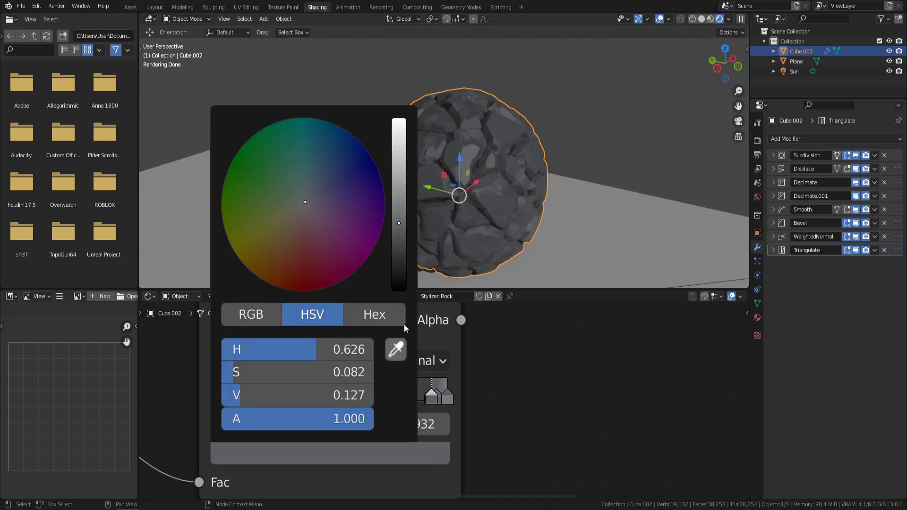
{"action": "left_click_drag", "start_coordinate": [401, 228], "coordinate": [399, 244]}
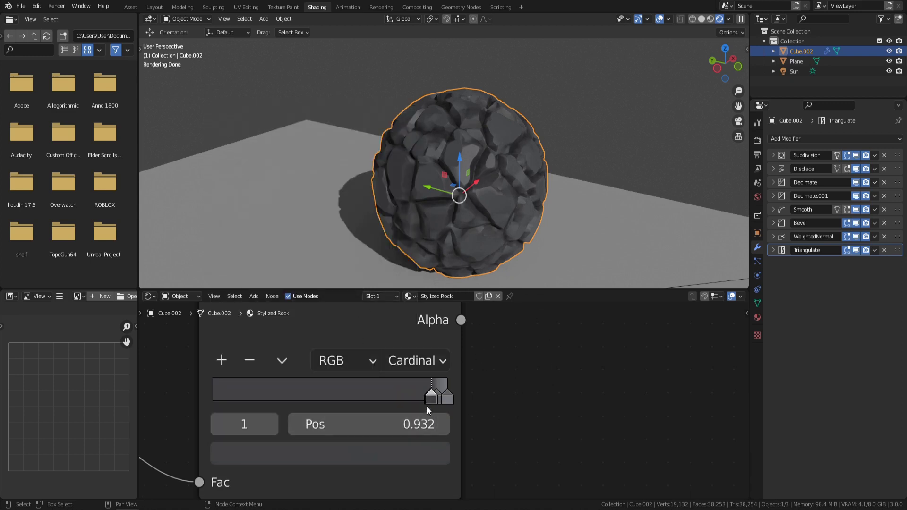
Brighten the last ColorRamp stop to a value of 0.305 and lighten the gray of the stop at 0.955
{"action": "left_click", "coordinate": [448, 397]}
{"action": "left_click", "coordinate": [398, 455]}
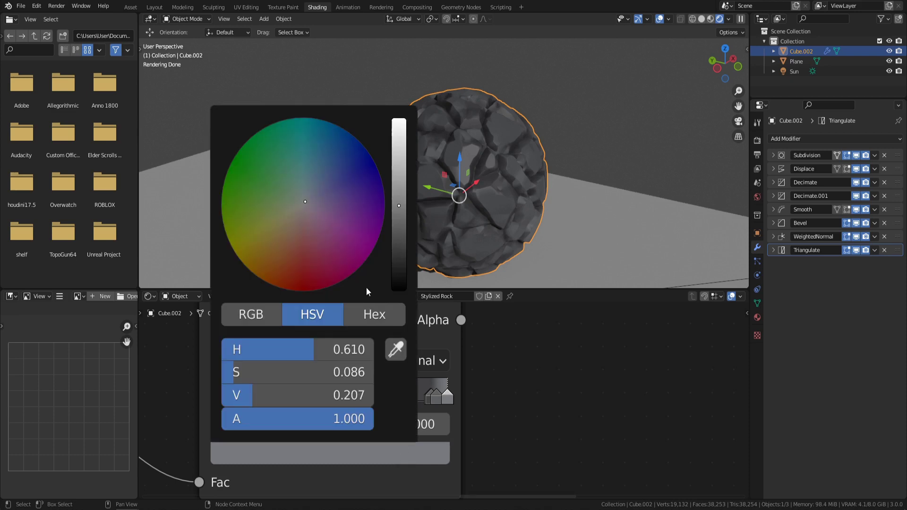
{"action": "left_click_drag", "start_coordinate": [399, 205], "coordinate": [399, 189]}
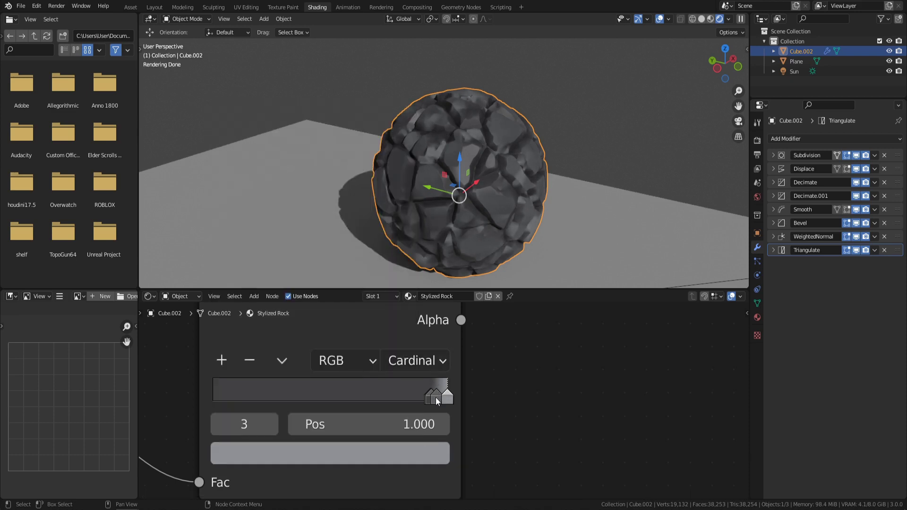
{"action": "left_click", "coordinate": [435, 398]}
{"action": "left_click", "coordinate": [407, 455]}
{"action": "left_click_drag", "start_coordinate": [400, 225], "coordinate": [404, 207]}
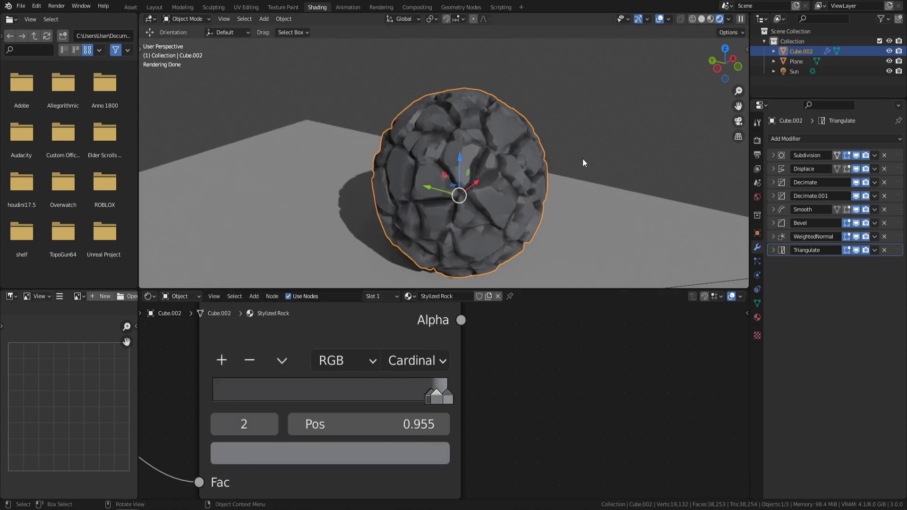
Inspect the rock from other angles and tint the last stop blue with hue 0.559, saturation 0.407 and value 0.223
{"action": "middle_click_drag", "start_coordinate": [582, 158], "coordinate": [471, 167]}
{"action": "scroll", "coordinate": [534, 166], "scroll_direction": "up", "scroll_amount": 4}
{"action": "scroll", "coordinate": [520, 179], "scroll_direction": "down", "scroll_amount": 3}
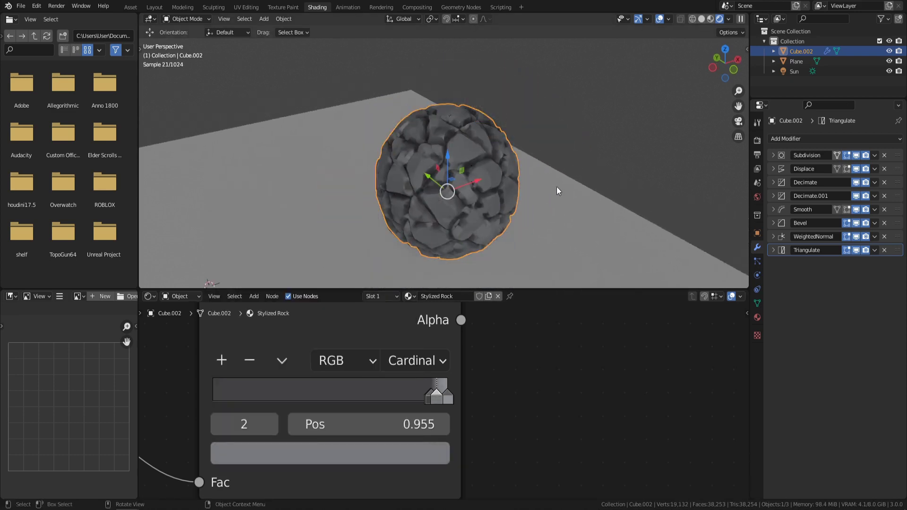
{"action": "middle_click_drag", "start_coordinate": [556, 187], "coordinate": [560, 147]}
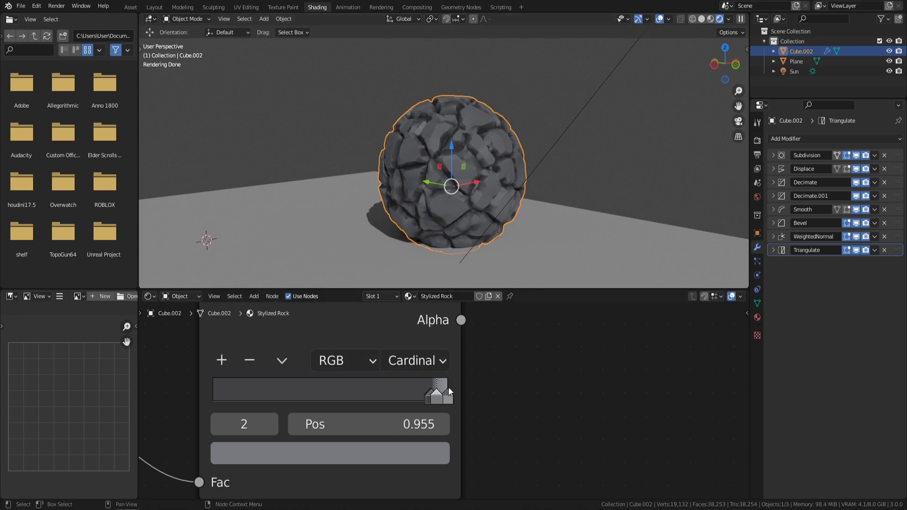
{"action": "scroll", "coordinate": [473, 160], "scroll_direction": "up", "scroll_amount": 1}
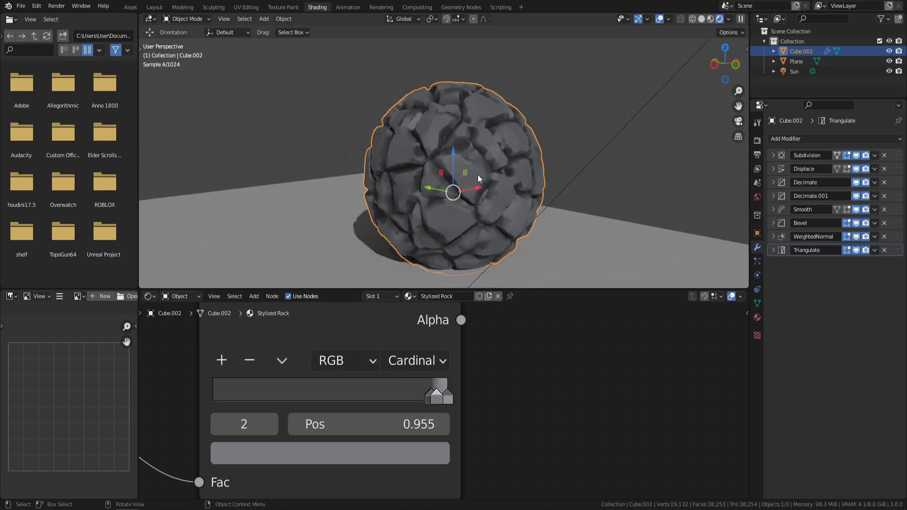
{"action": "left_click", "coordinate": [447, 399]}
{"action": "left_click", "coordinate": [404, 455]}
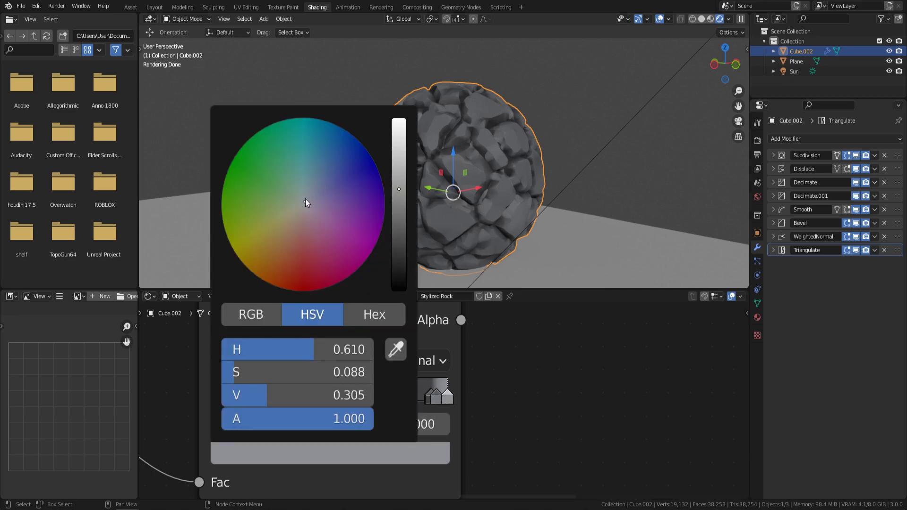
{"action": "left_click_drag", "start_coordinate": [304, 200], "coordinate": [309, 187]}
{"action": "left_click_drag", "start_coordinate": [268, 395], "coordinate": [256, 395]}
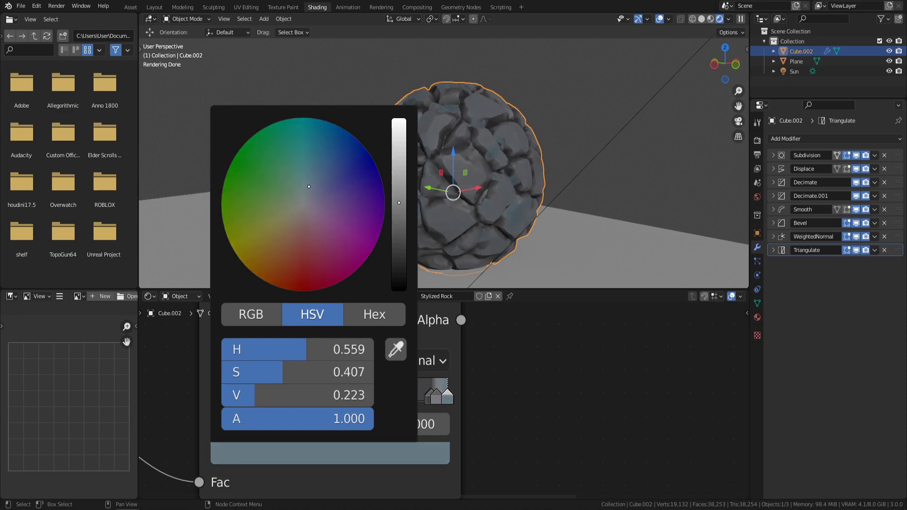
Tint the ColorRamp stop at position 0.955 a muted slate blue
{"action": "left_click", "coordinate": [437, 397]}
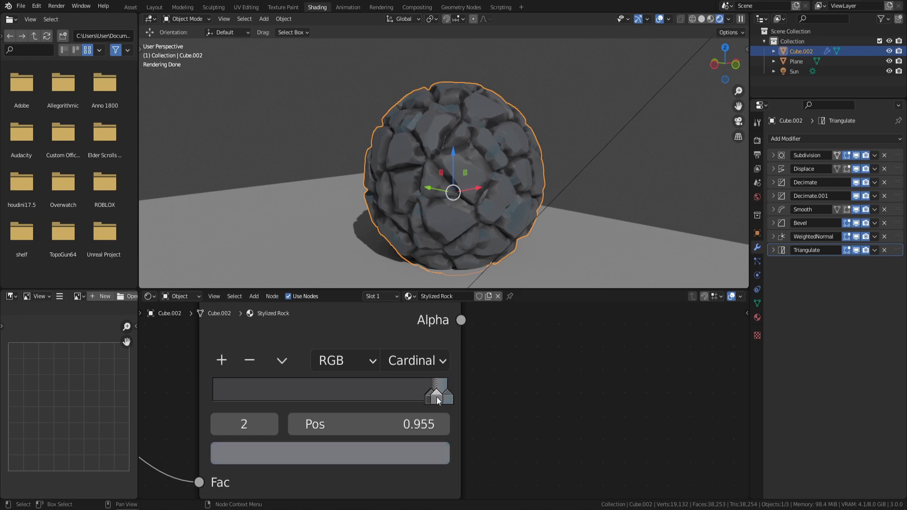
{"action": "left_click", "coordinate": [390, 453]}
{"action": "left_click_drag", "start_coordinate": [309, 197], "coordinate": [313, 192]}
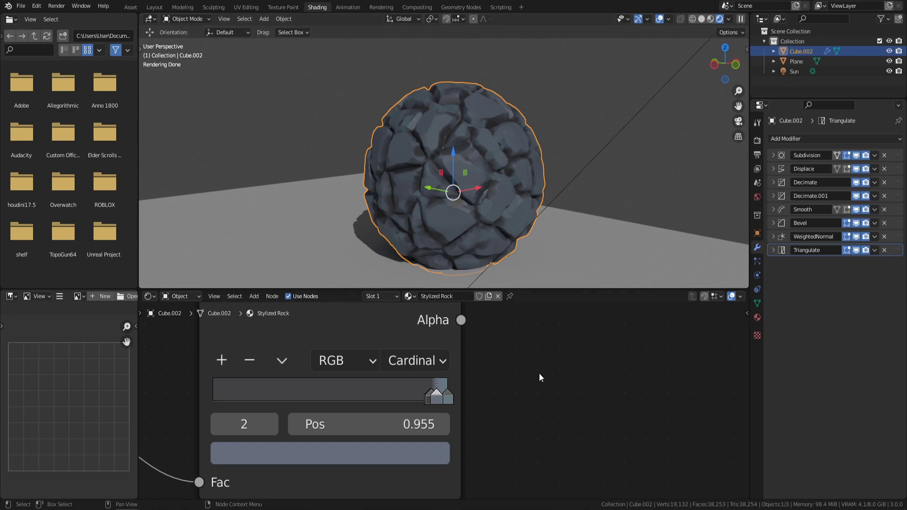
Try Ease interpolation on the ColorRamp and settle on B-Spline
{"action": "left_click", "coordinate": [430, 362]}
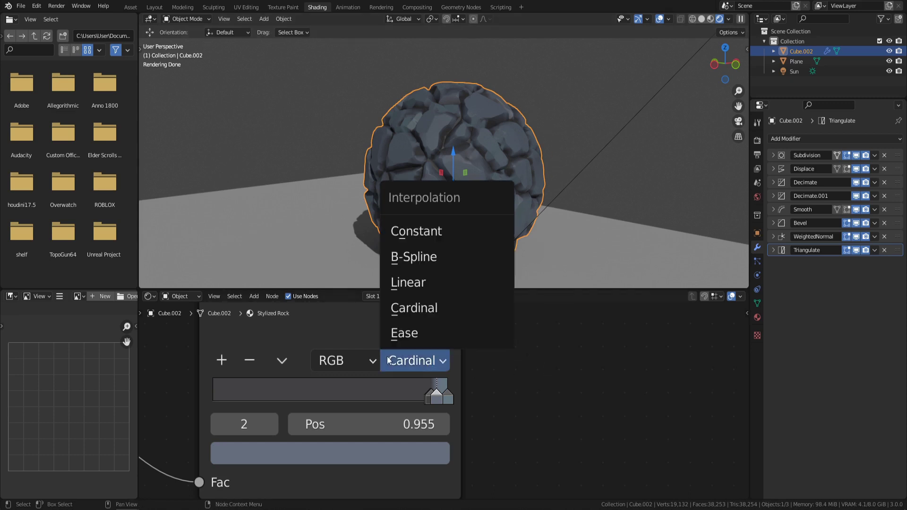
{"action": "left_click", "coordinate": [417, 333]}
{"action": "left_click", "coordinate": [410, 361]}
{"action": "left_click", "coordinate": [416, 254]}
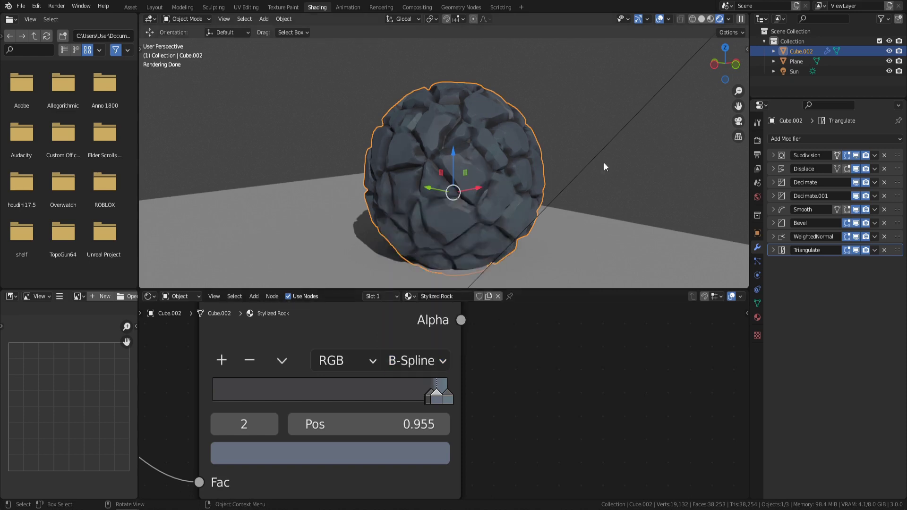
Move the Principled BSDF and Material Output nodes farther from the ColorRamp to make room between them
{"action": "scroll", "coordinate": [497, 371], "scroll_direction": "down", "scroll_amount": 8}
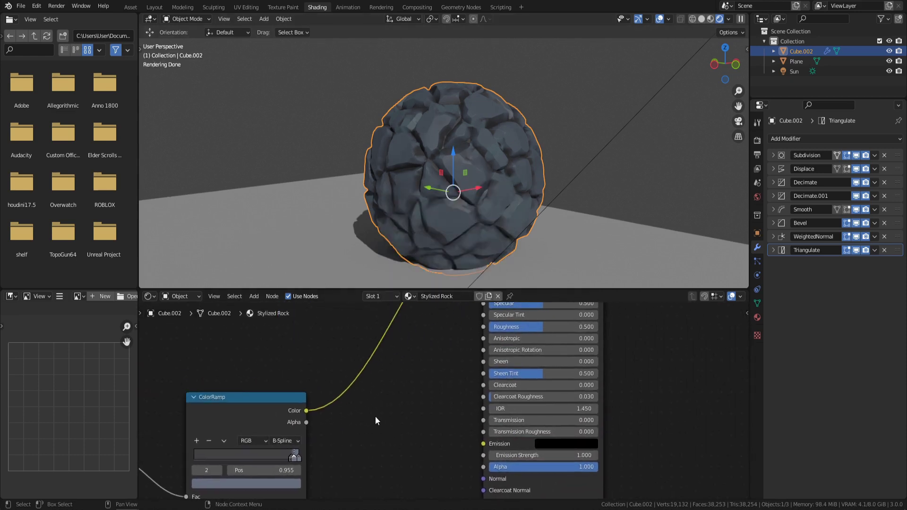
{"action": "scroll", "coordinate": [396, 372], "scroll_direction": "down", "scroll_amount": 2}
{"action": "scroll", "coordinate": [449, 365], "scroll_direction": "up", "scroll_amount": 1}
{"action": "scroll", "coordinate": [492, 414], "scroll_direction": "down", "scroll_amount": 1}
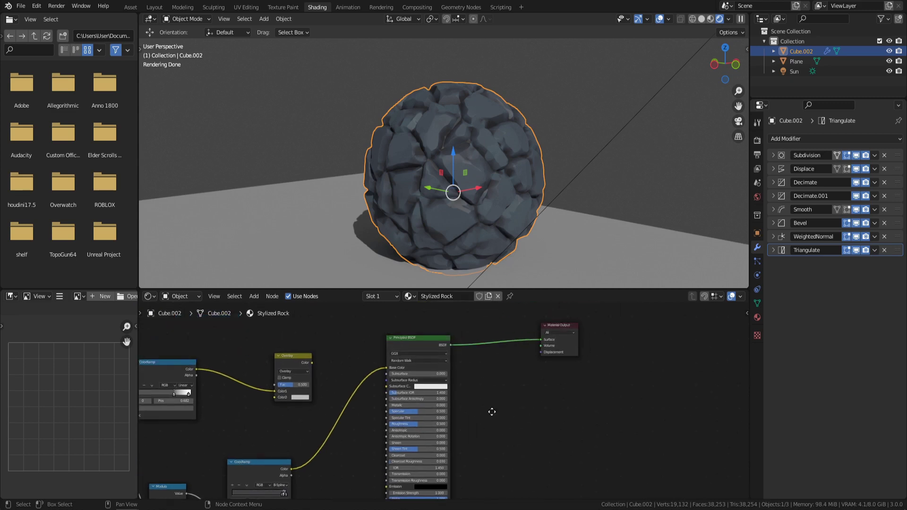
{"action": "left_click_drag", "start_coordinate": [419, 337], "coordinate": [679, 348]}
{"action": "middle_click_drag", "start_coordinate": [481, 393], "coordinate": [517, 325]}
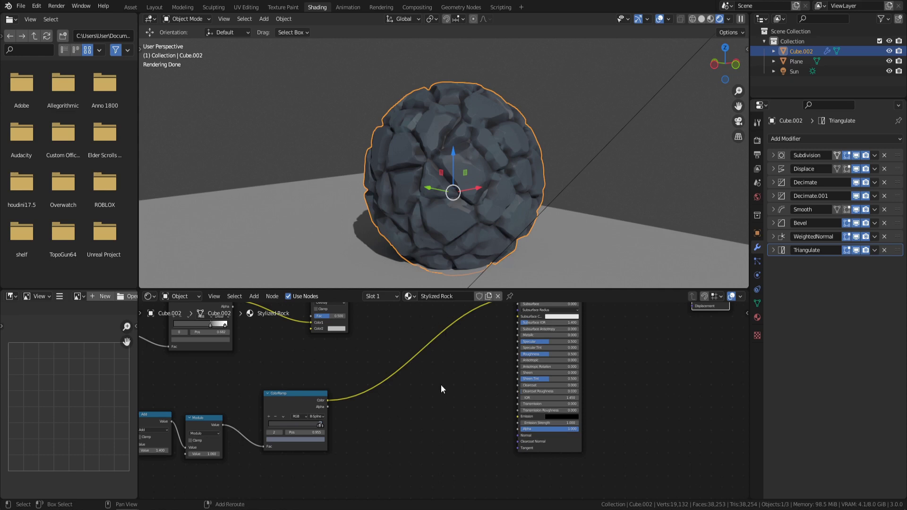
Insert an RGB Curves node on the link between the ColorRamp's color output and the Principled BSDF
{"action": "key", "text": "shift+a"}
{"action": "left_click", "coordinate": [421, 385]}
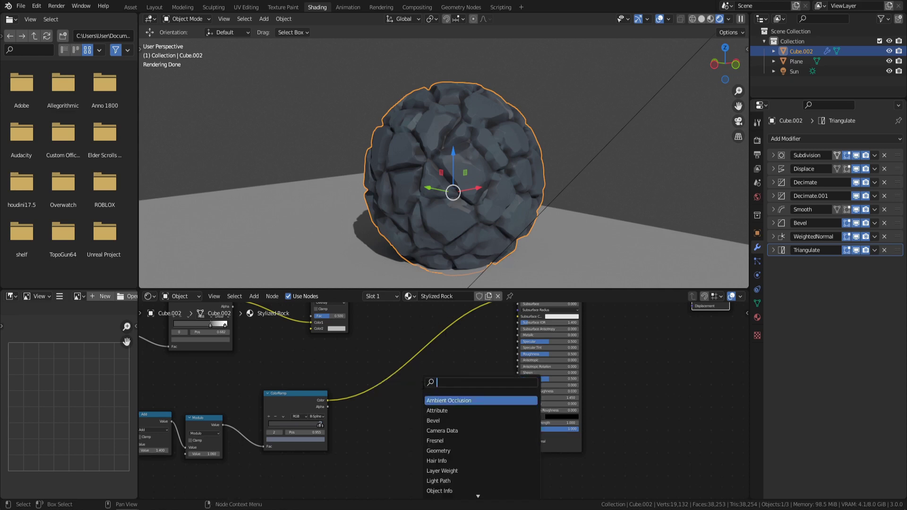
{"action": "type", "text": "curv"}
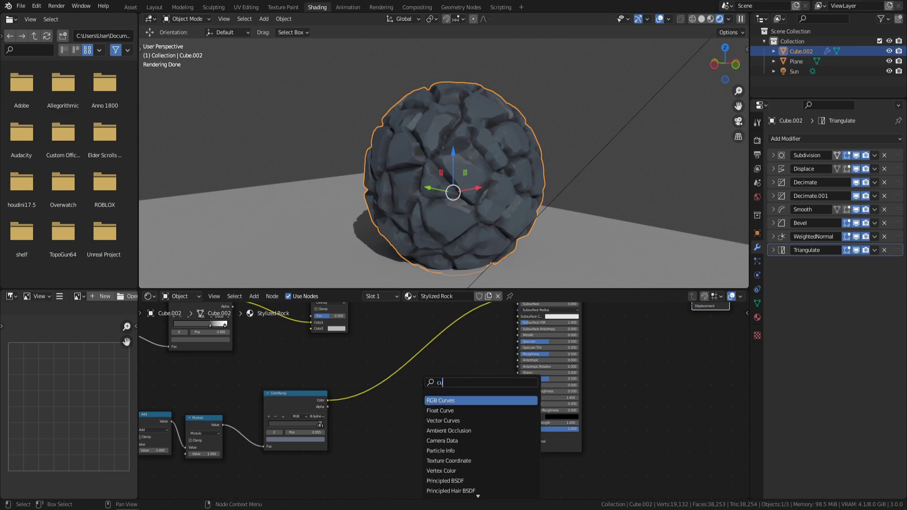
{"action": "left_click", "coordinate": [456, 400]}
{"action": "left_click", "coordinate": [401, 369]}
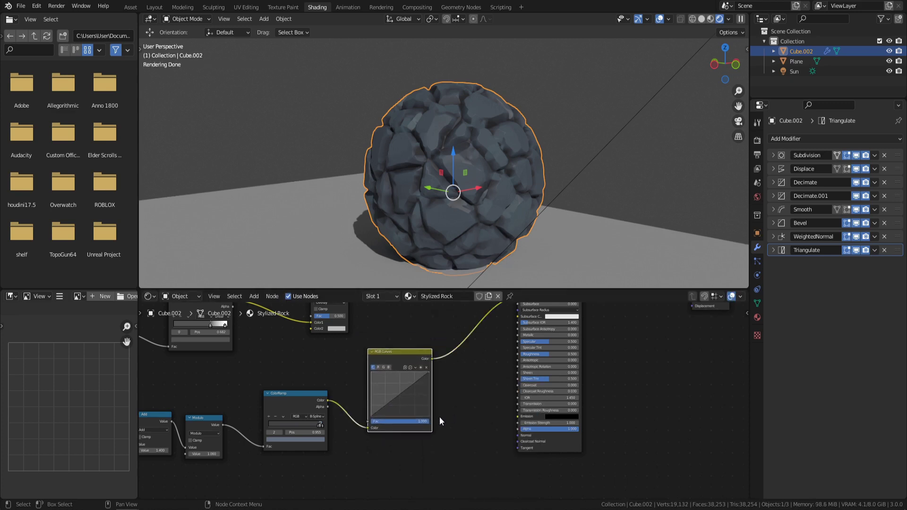
Add a point in the middle of the RGB Curves combined curve and raise it to X 0.49545, Y 0.57500
{"action": "scroll", "coordinate": [416, 411], "scroll_direction": "up", "scroll_amount": 2}
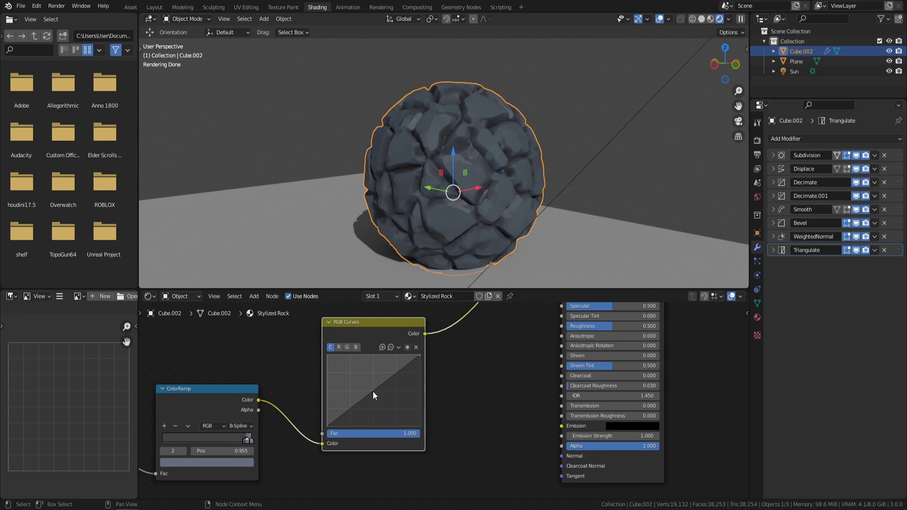
{"action": "mouse_move", "coordinate": [373, 390]}
{"action": "left_mouse_down"}
{"action": "mouse_move", "coordinate": [369, 383]}
{"action": "mouse_move", "coordinate": [381, 396]}
{"action": "mouse_move", "coordinate": [374, 386]}
{"action": "left_mouse_up"}
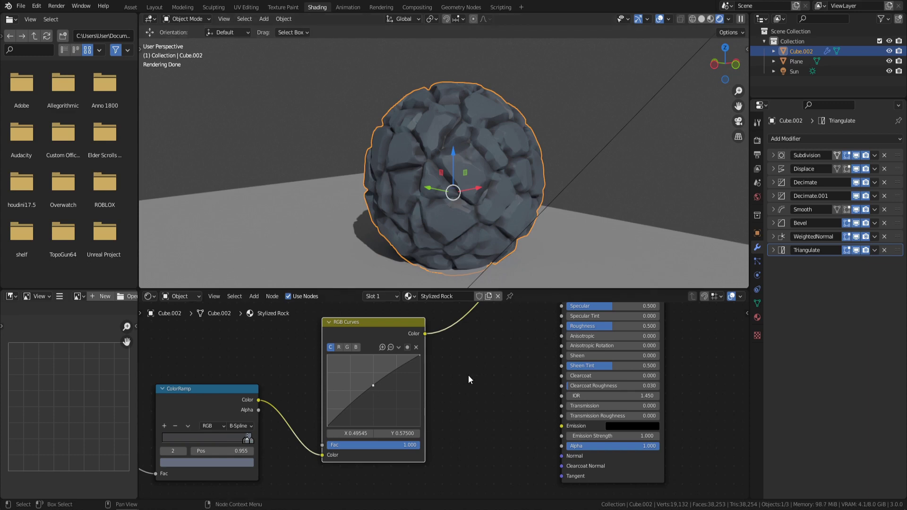
Move the Overlay mix node away from the ambient occlusion ColorRamp to just before the Principled BSDF
{"action": "scroll", "coordinate": [219, 425], "scroll_direction": "down", "scroll_amount": 3}
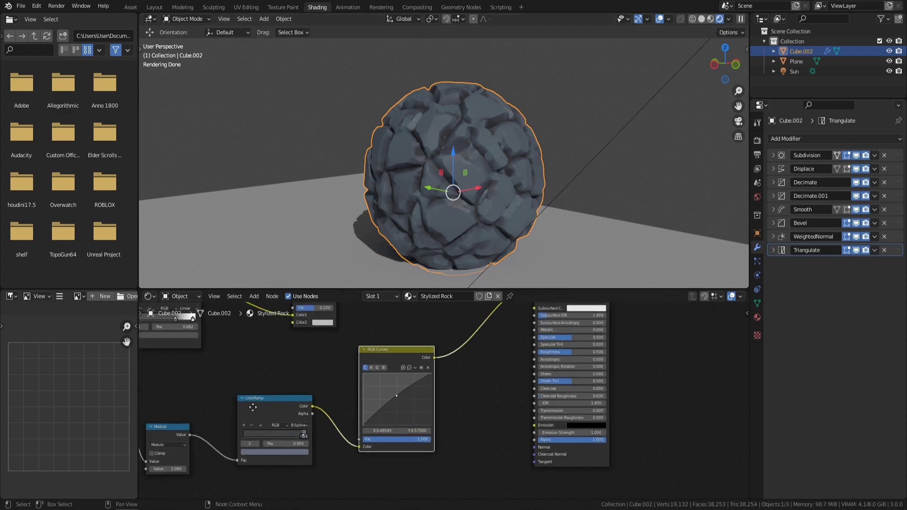
{"action": "middle_click_drag", "start_coordinate": [147, 338], "coordinate": [268, 342]}
{"action": "middle_click_drag", "start_coordinate": [438, 384], "coordinate": [357, 453]}
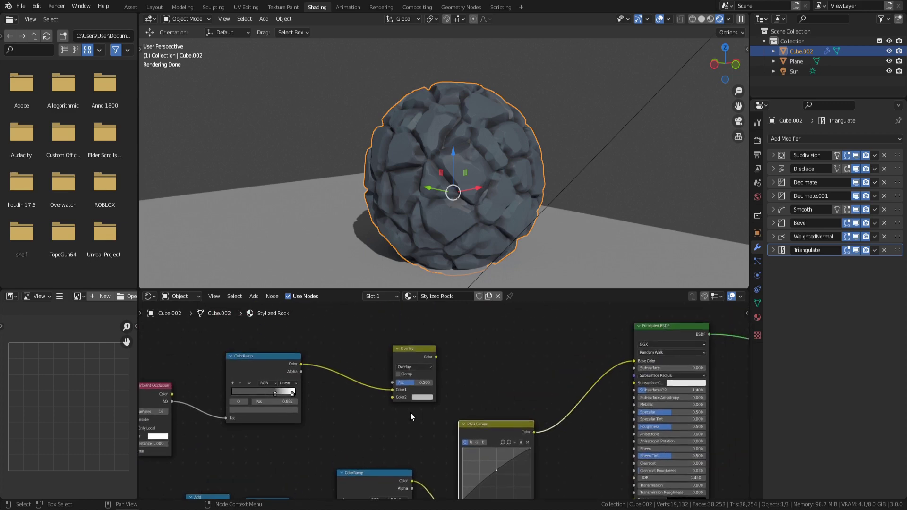
{"action": "middle_click_drag", "start_coordinate": [496, 379], "coordinate": [429, 383]}
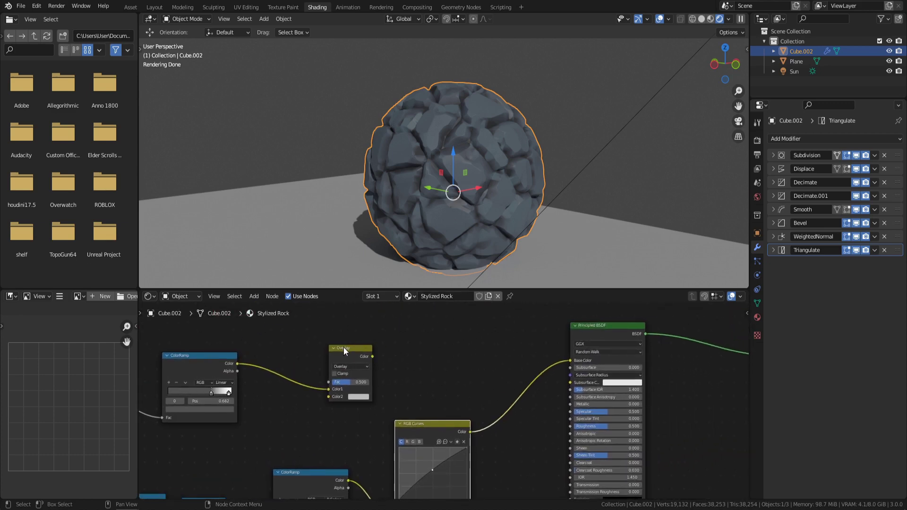
{"action": "middle_click_drag", "start_coordinate": [265, 350], "coordinate": [185, 338]}
{"action": "left_click_drag", "start_coordinate": [274, 334], "coordinate": [432, 334]}
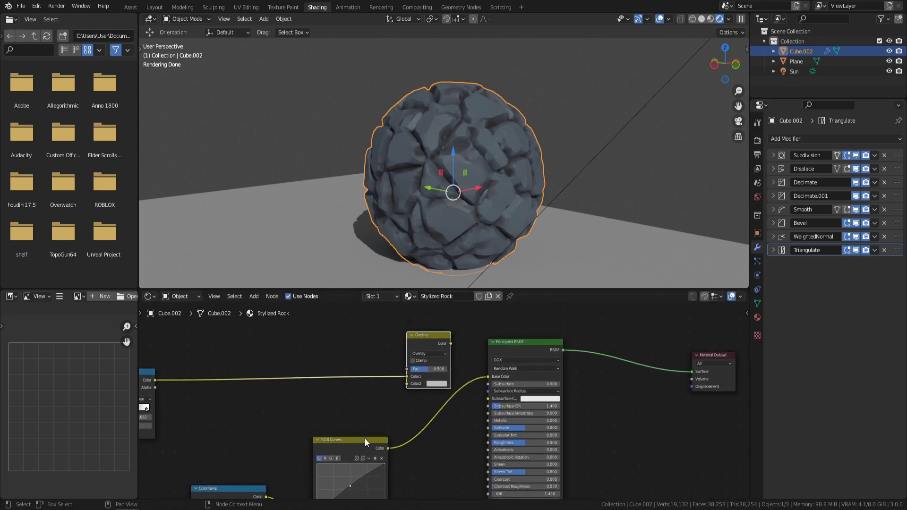
Connect the RGB Curves color to the Overlay node's Color2 and the Overlay output to the Principled BSDF's Base Color
{"action": "left_click_drag", "start_coordinate": [389, 449], "coordinate": [410, 384]}
{"action": "left_click_drag", "start_coordinate": [451, 344], "coordinate": [489, 377]}
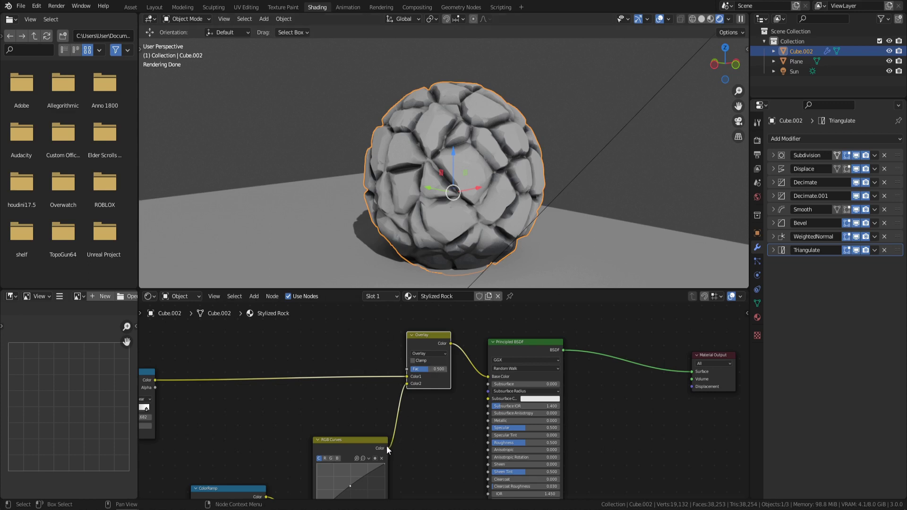
Swap the Overlay inputs so RGB Curves feeds Color1 and the ambient occlusion ColorRamp feeds Color2, with a factor of 0.520
{"action": "left_click_drag", "start_coordinate": [388, 448], "coordinate": [407, 377]}
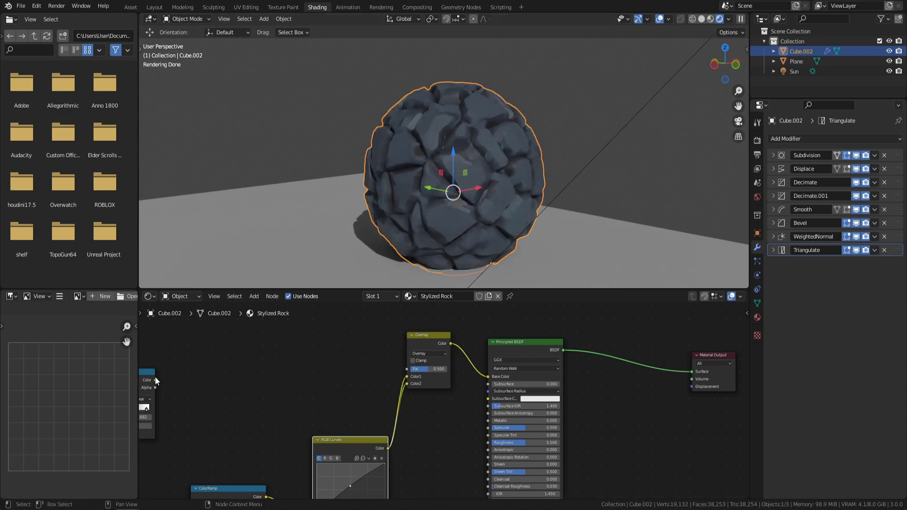
{"action": "left_click_drag", "start_coordinate": [155, 380], "coordinate": [428, 368]}
Shift the gray stop of the ambient occlusion ColorRamp to position 0.736 and check the rock's crevices from farther away
{"action": "middle_click_drag", "start_coordinate": [339, 353], "coordinate": [542, 337]}
{"action": "scroll", "coordinate": [334, 410], "scroll_direction": "up", "scroll_amount": 5}
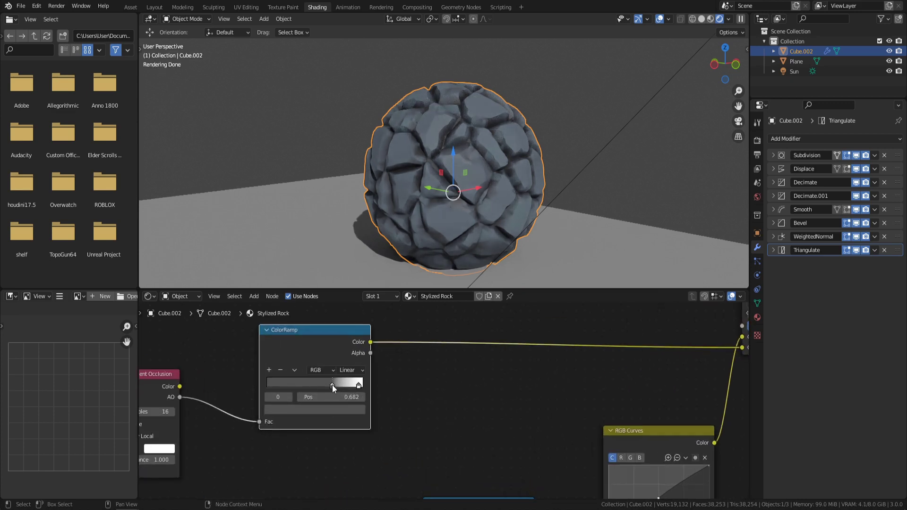
{"action": "mouse_move", "coordinate": [332, 385]}
{"action": "left_mouse_down"}
{"action": "mouse_move", "coordinate": [359, 385]}
{"action": "mouse_move", "coordinate": [327, 379]}
{"action": "mouse_move", "coordinate": [338, 385]}
{"action": "left_mouse_up"}
{"action": "scroll", "coordinate": [524, 364], "scroll_direction": "down", "scroll_amount": 2}
{"action": "middle_click_drag", "start_coordinate": [461, 194], "coordinate": [438, 189]}
{"action": "scroll", "coordinate": [438, 189], "scroll_direction": "down", "scroll_amount": 3}
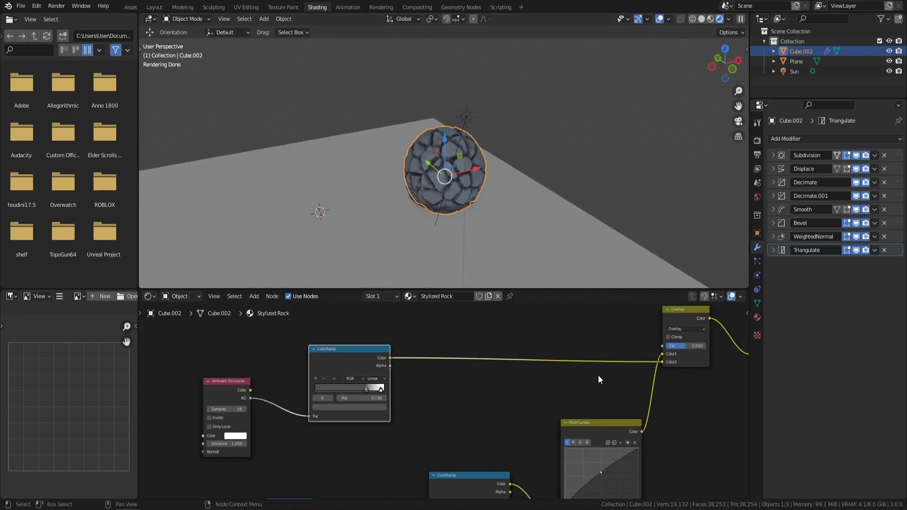
{"action": "scroll", "coordinate": [598, 375], "scroll_direction": "down", "scroll_amount": 2}
{"action": "middle_click_drag", "start_coordinate": [580, 384], "coordinate": [391, 365]}
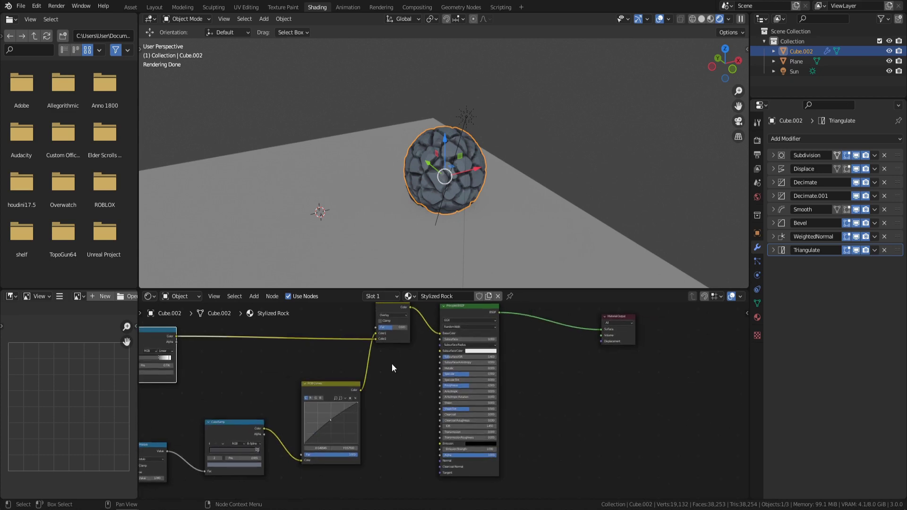